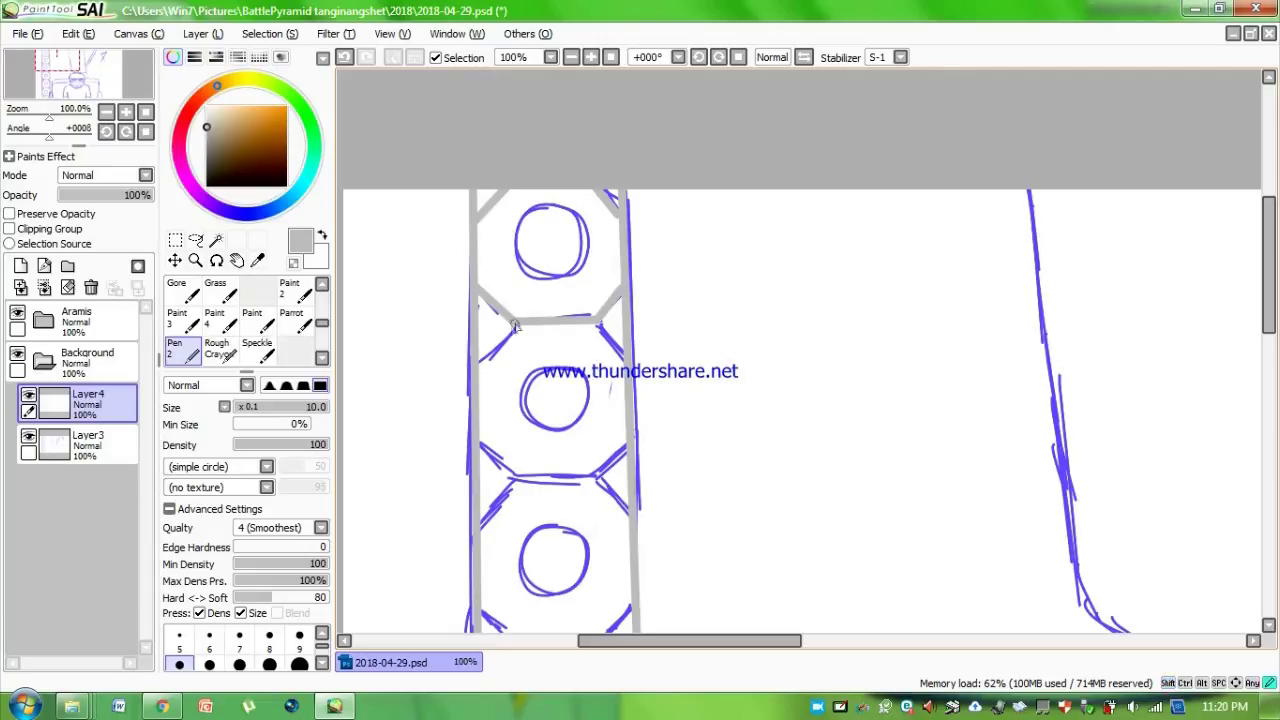
Ink the sketched angled and horizontal struts between the circles along the tall column in grey.
scroll(1066, 303, "down", 3)
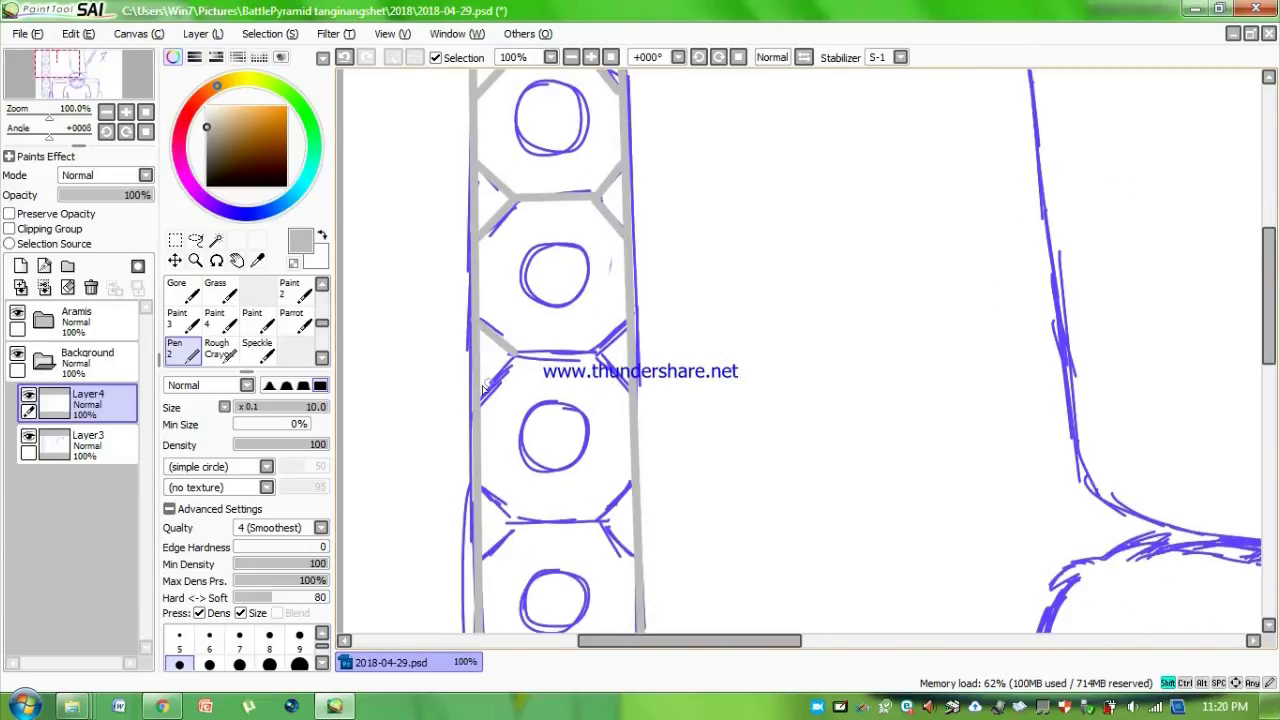
scroll(585, 375, "down", 4)
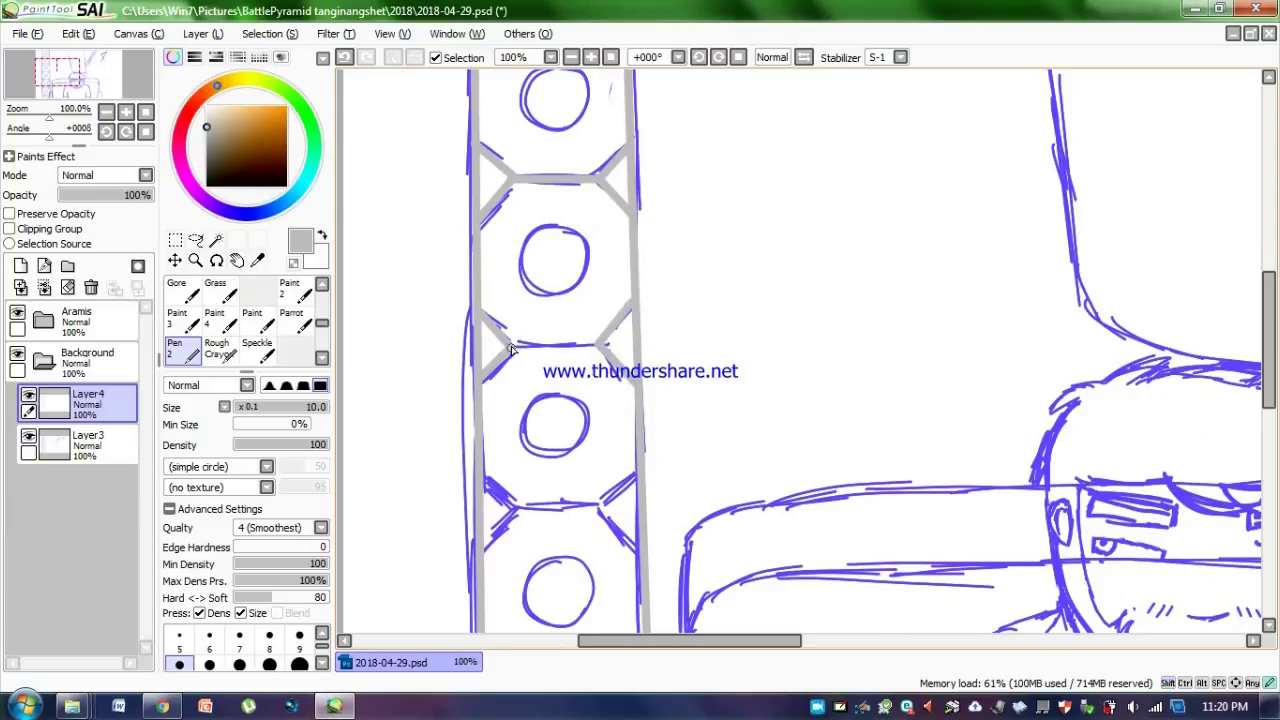
left_click_drag(598, 507, 636, 549)
scroll(600, 507, "down", 8)
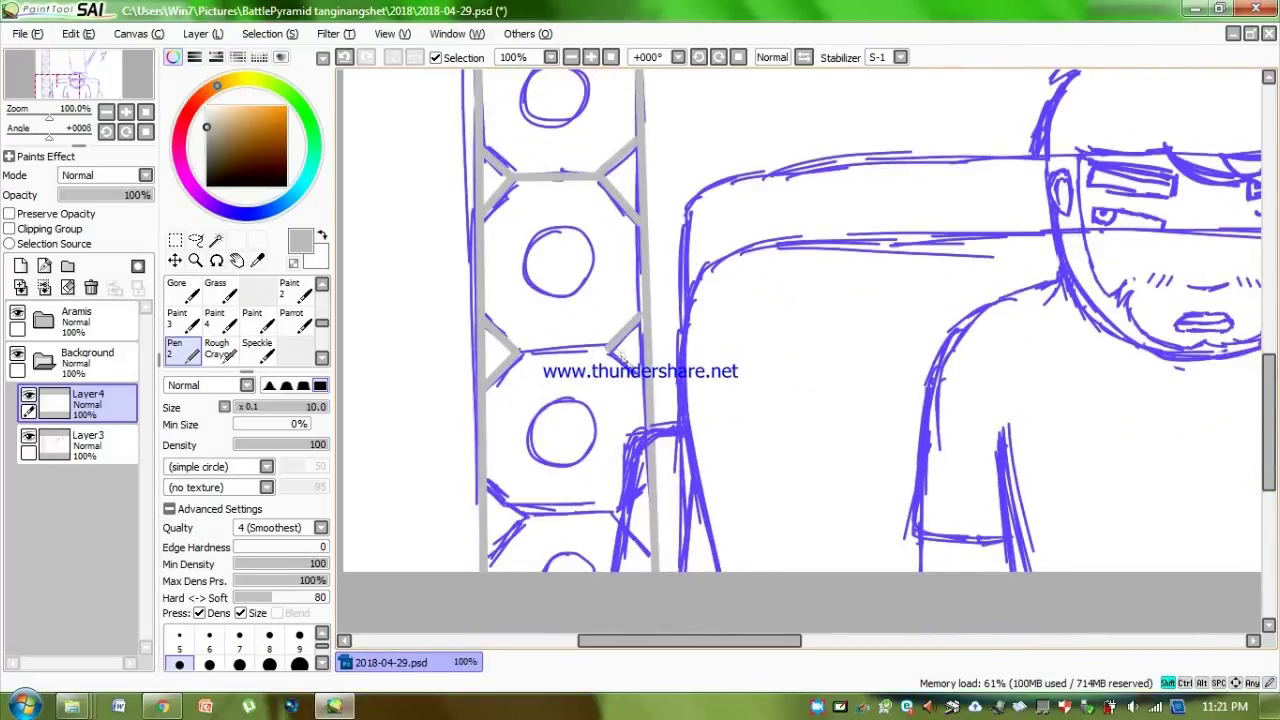
key("ctrl+z")
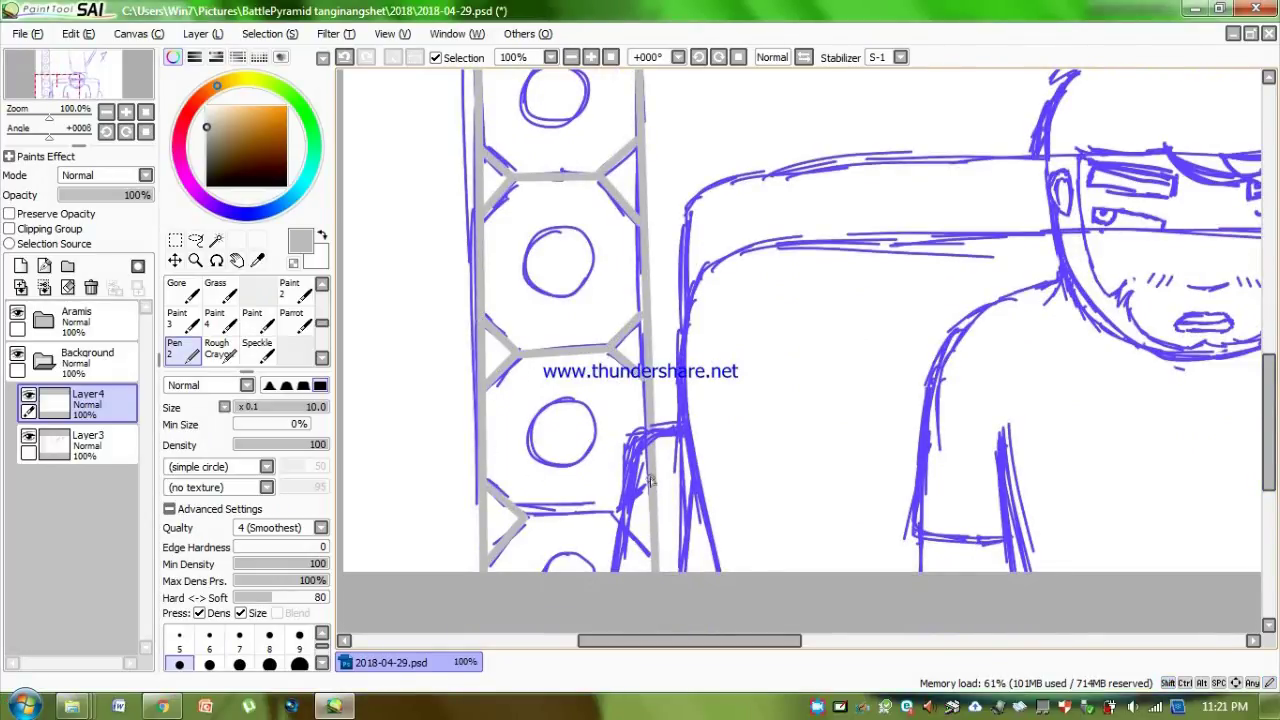
Set the stabilizer to S-7 and trace the circles in the lower part of the column in grey.
left_click(900, 57)
left_click(880, 386)
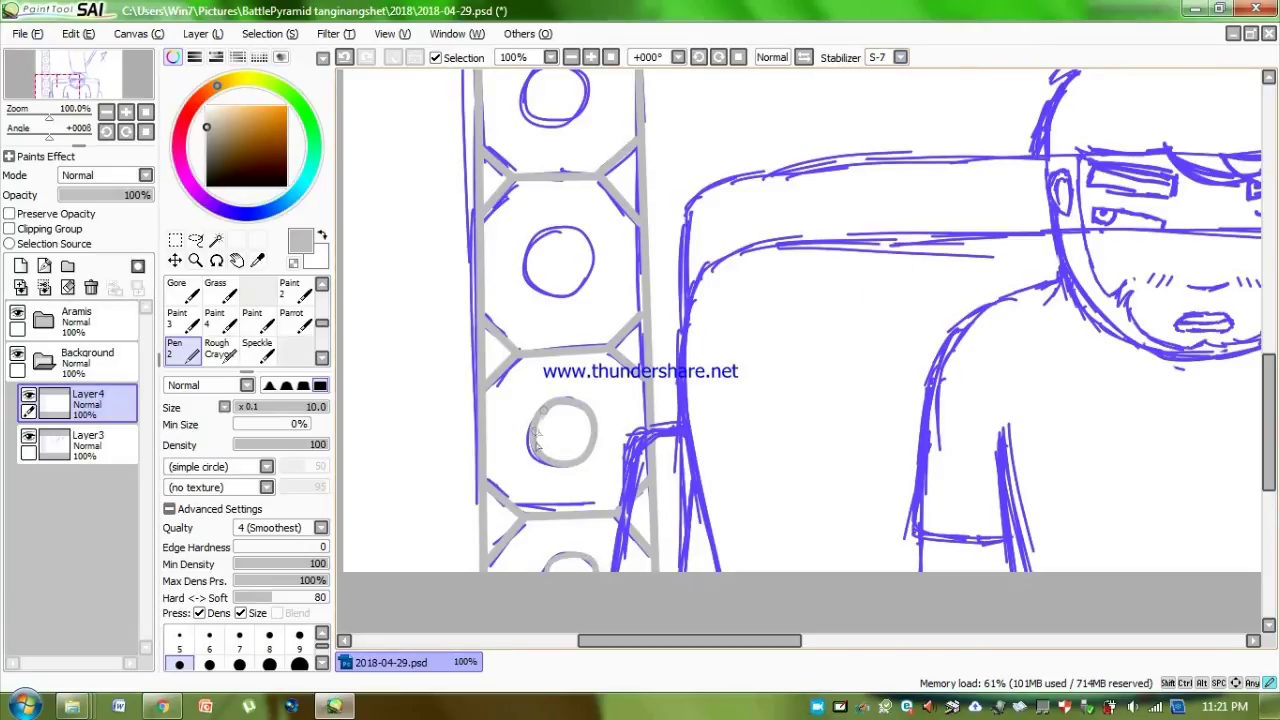
left_click_drag(1268, 427, 1268, 388)
left_click(591, 57)
left_click_drag(418, 411, 437, 412)
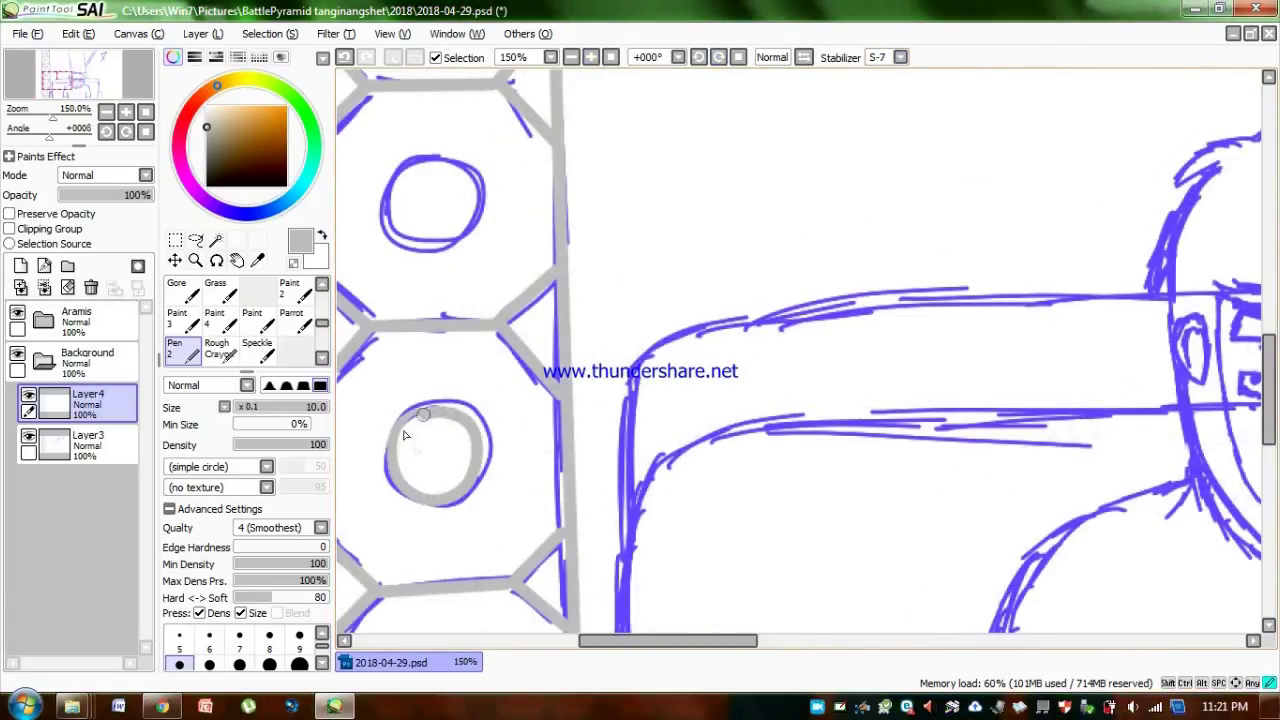
scroll(1143, 363, "up", 3)
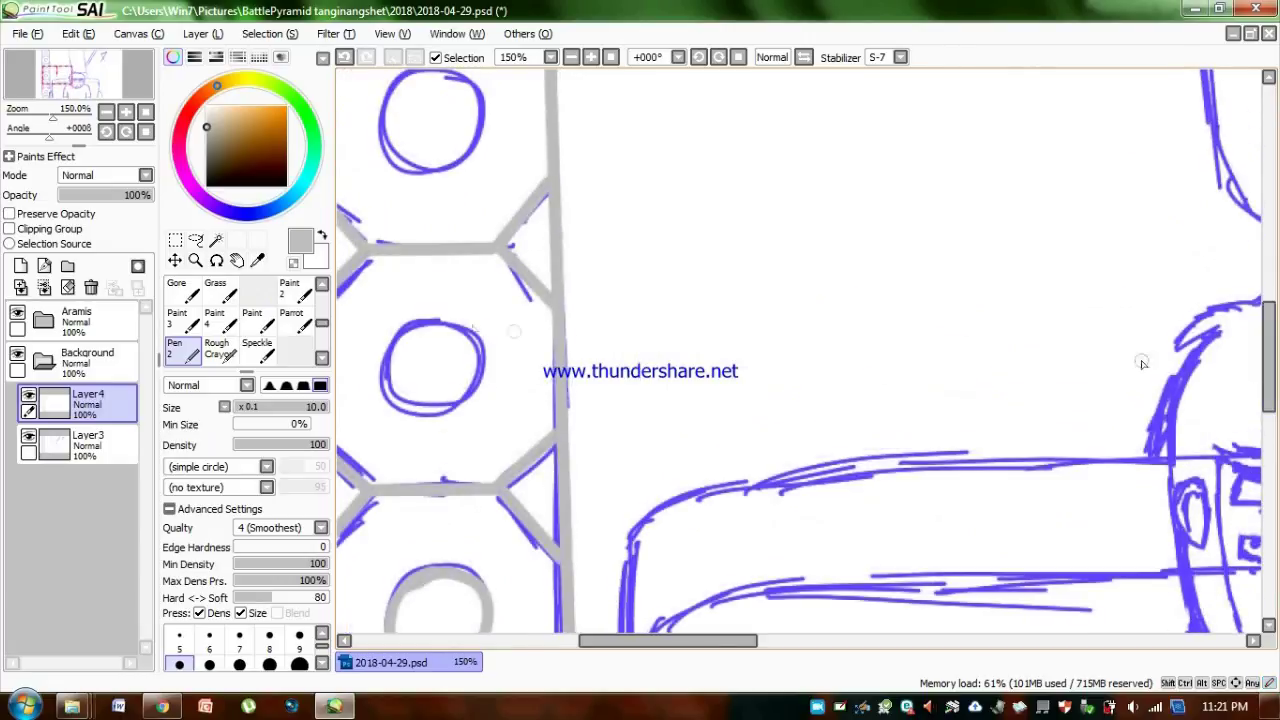
mouse_move(393, 344)
left_mouse_down()
mouse_move(448, 401)
mouse_move(449, 326)
left_mouse_up()
Trace the remaining circles up to the top of the column in grey.
scroll(1255, 368, "up", 2)
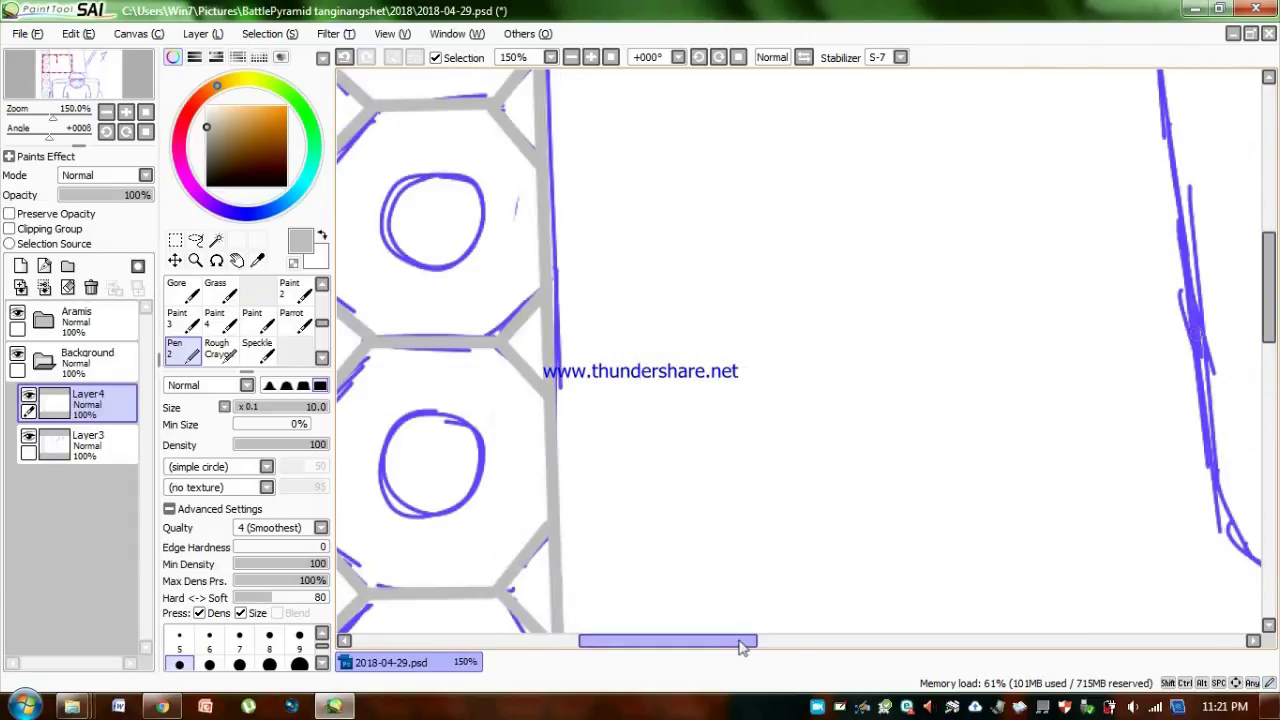
scroll(1255, 368, "left", 4)
mouse_move(624, 412)
left_mouse_down()
mouse_move(582, 485)
mouse_move(679, 468)
mouse_move(612, 428)
left_mouse_up()
mouse_move(635, 179)
left_mouse_down()
mouse_move(636, 277)
mouse_move(668, 186)
left_mouse_up()
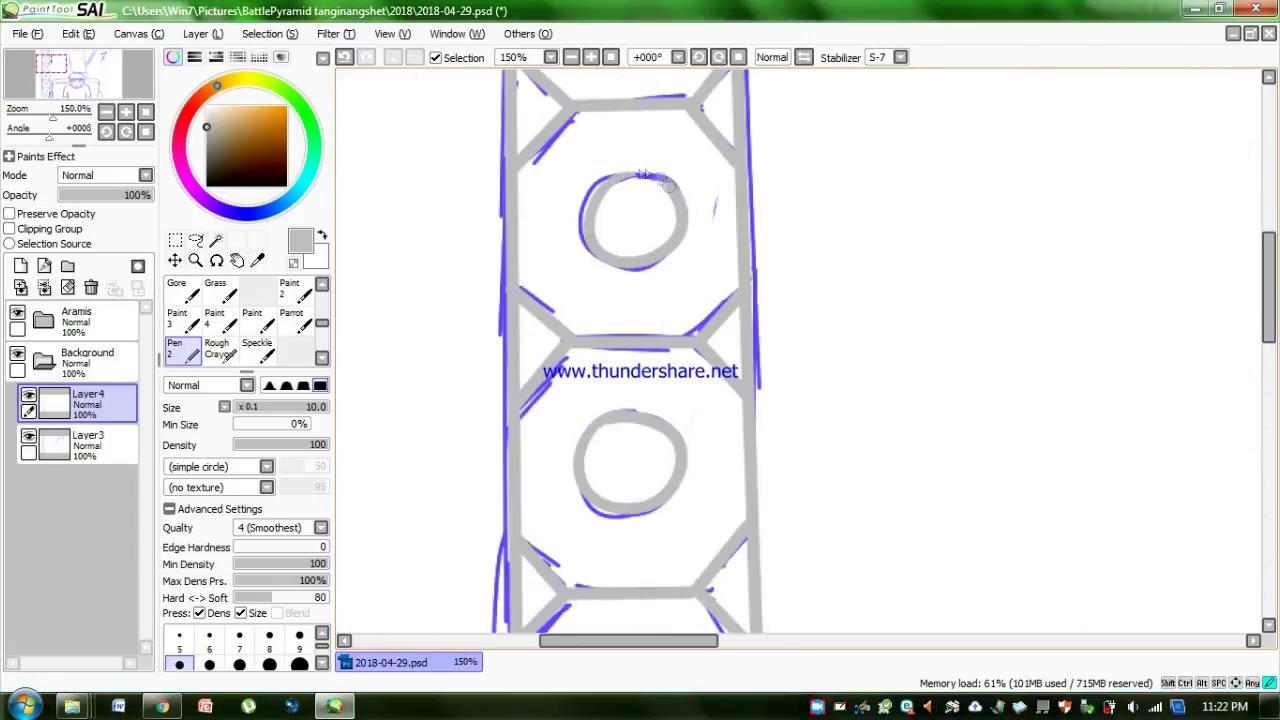
left_click_drag(1273, 297, 1273, 227)
left_click_drag(628, 280, 654, 290)
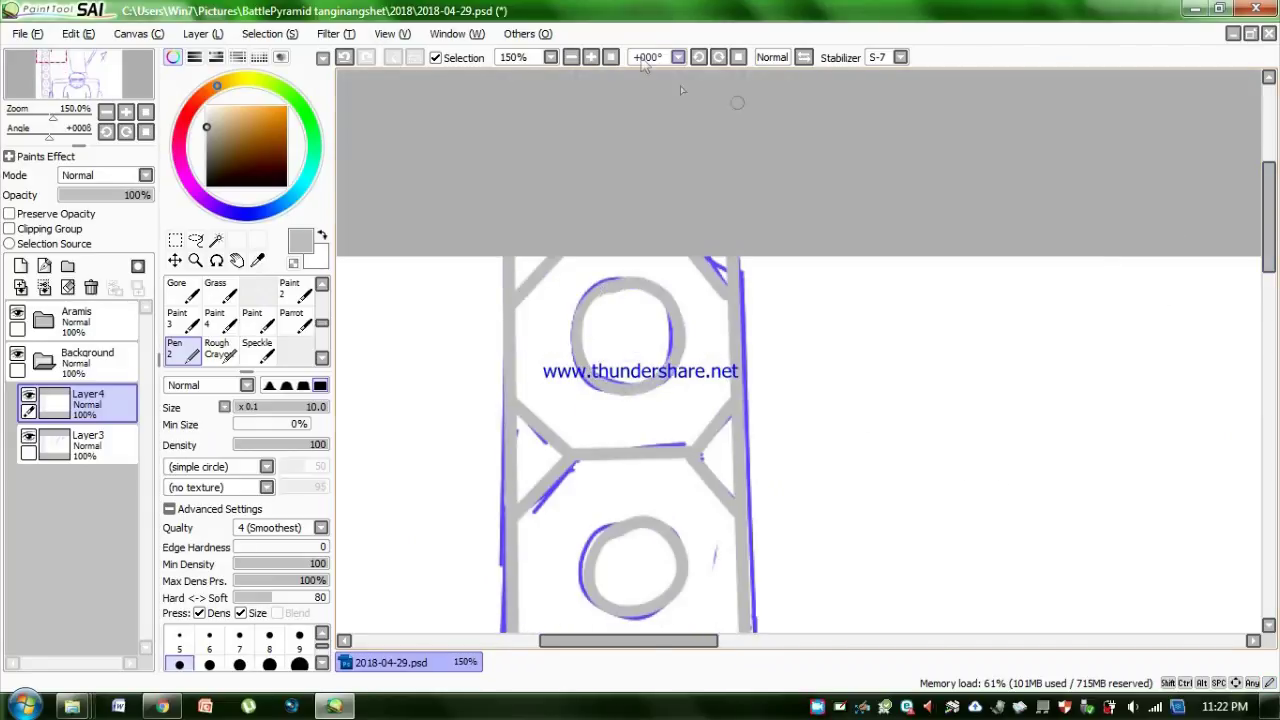
Ink the large tapered shape above the head in black, including the two diagonal lines branching off its side.
left_click(610, 58)
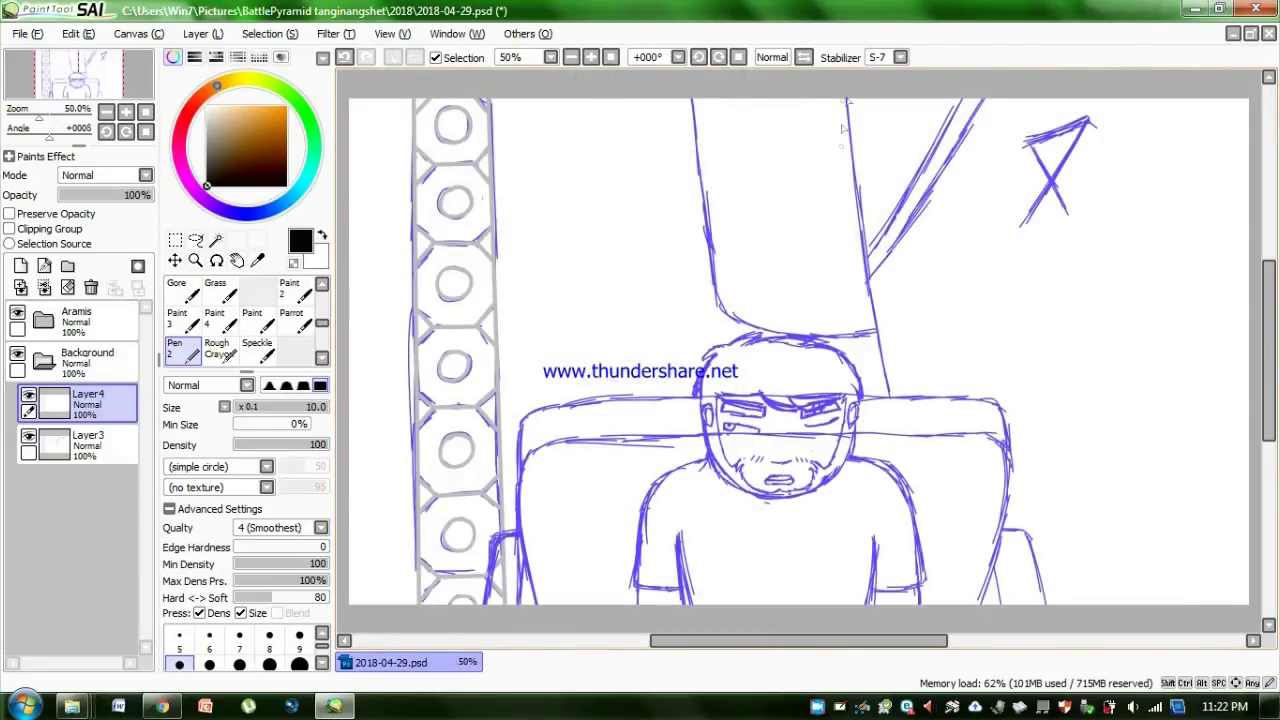
left_click(940, 624, "shift")
left_click(591, 58)
left_click_drag(1270, 350, 1270, 309)
mouse_move(637, 108)
left_mouse_down()
mouse_move(686, 433)
mouse_move(871, 489)
left_mouse_up()
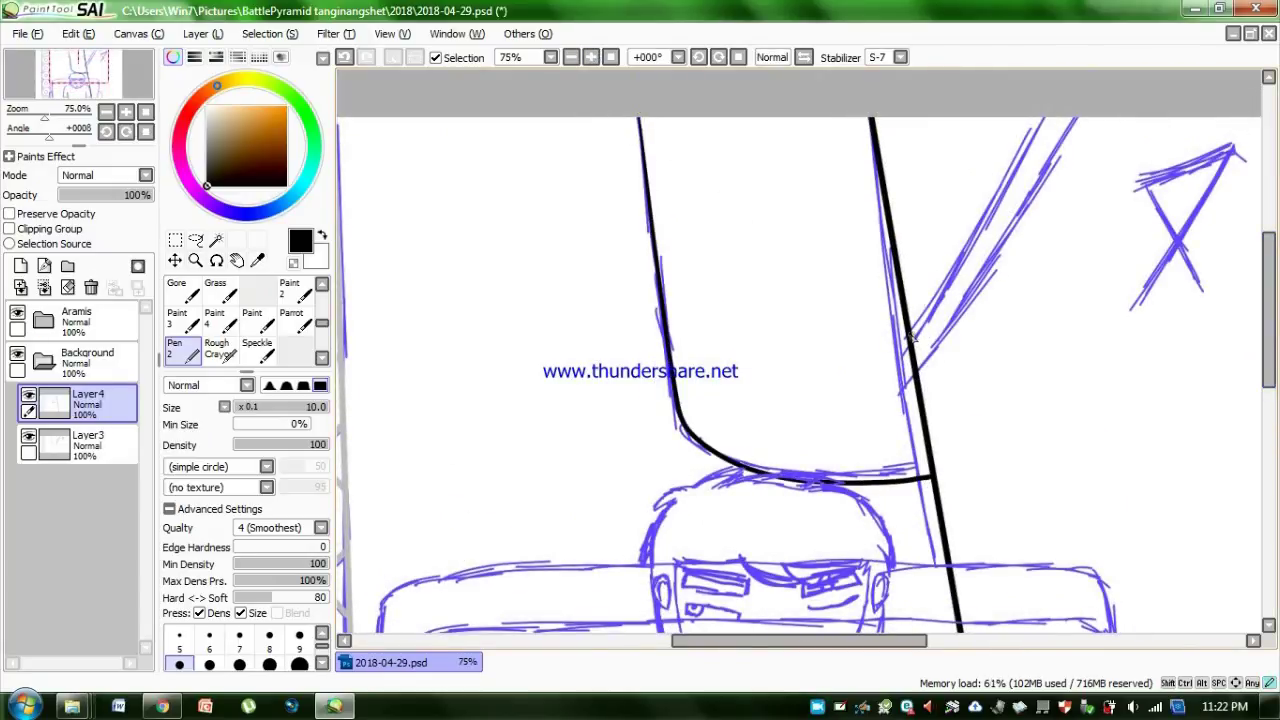
left_click_drag(910, 338, 1045, 118)
left_click(1080, 112, "shift")
Set the pen size to 20 and ink the crossed-stroke symbol beside the diagonal lines.
left_click_drag(757, 642, 886, 636)
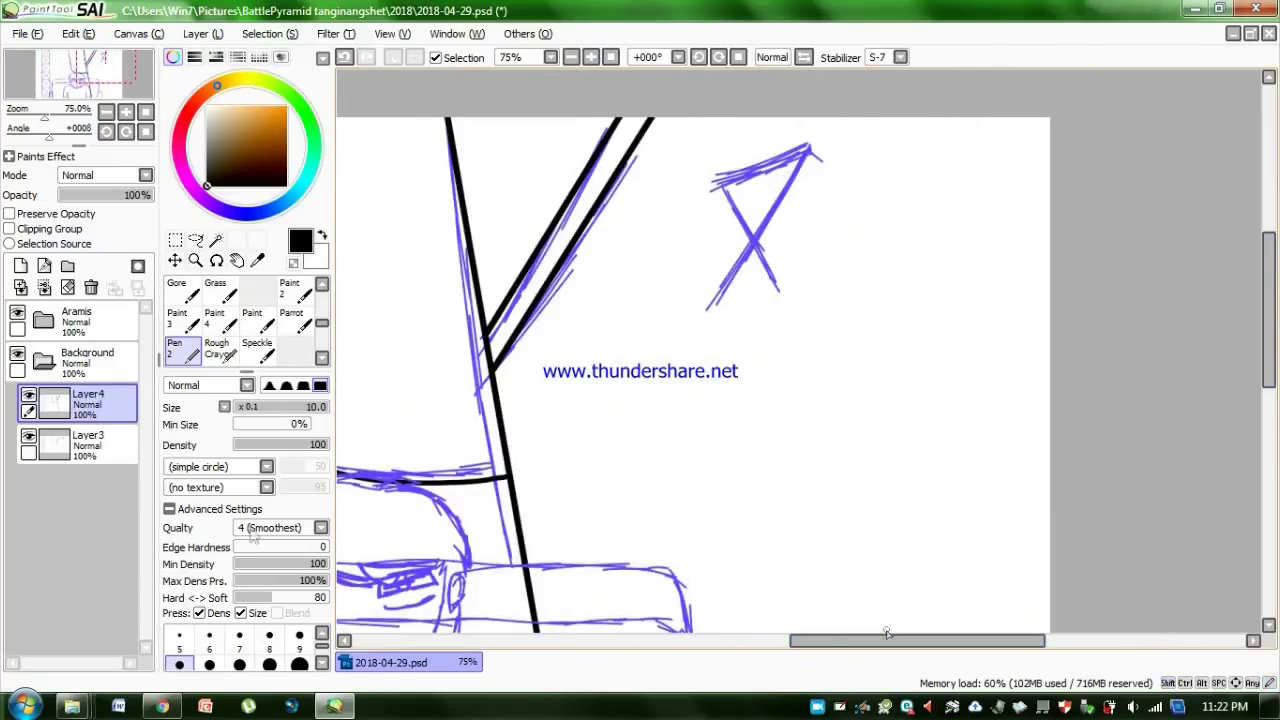
left_click(322, 663)
left_click(300, 638)
left_click(698, 59)
left_click(698, 59)
left_click(698, 59)
left_click_drag(694, 172, 692, 372)
mouse_move(700, 172)
left_mouse_down()
mouse_move(633, 280)
mouse_move(770, 320)
left_mouse_up()
On a new layer in the Aramis folder, ink the character's swooping fringe with a size 7 pen.
left_click(611, 58)
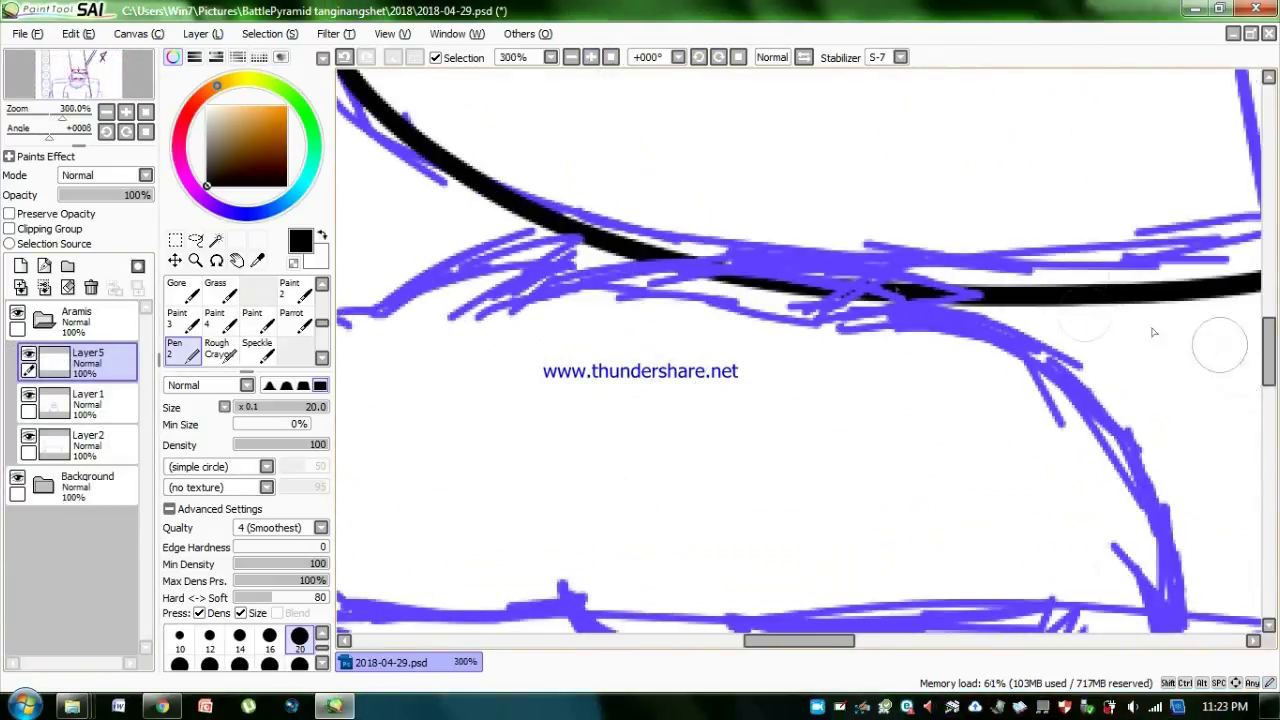
left_click(242, 641)
scroll(1130, 362, "down", 5)
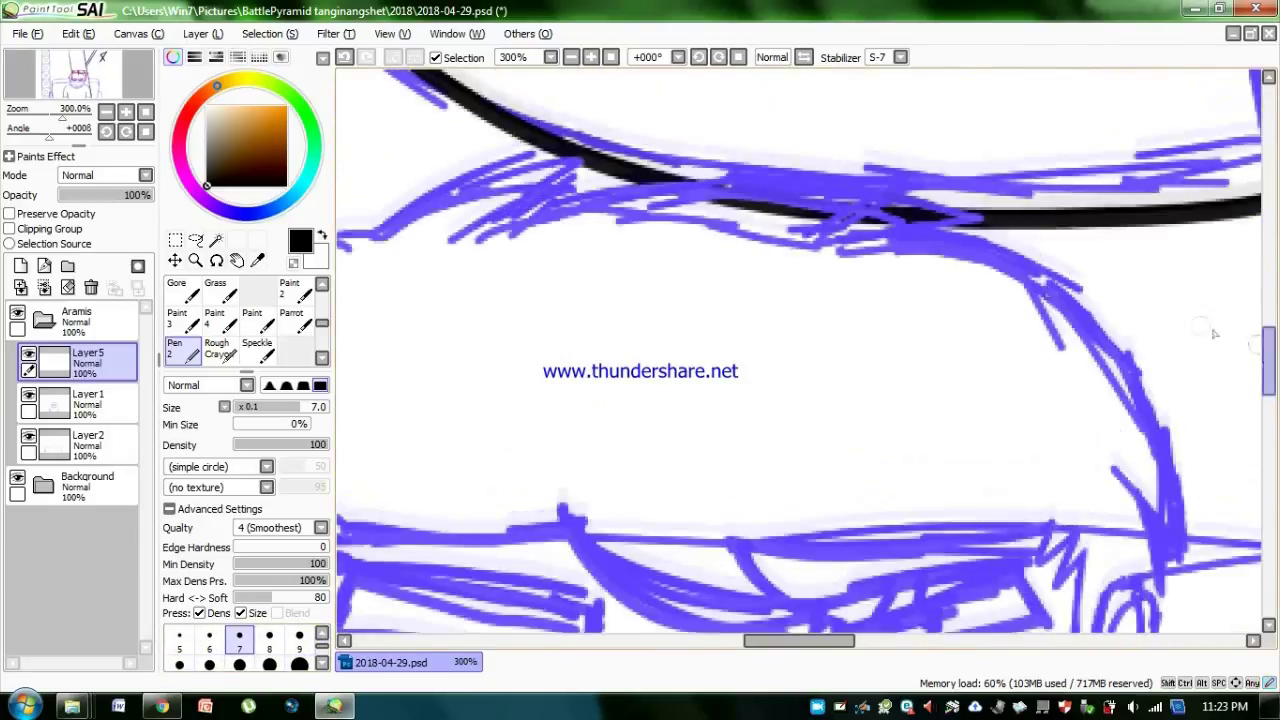
left_click(803, 58)
left_click(718, 58)
left_click_drag(778, 322, 743, 511)
left_click_drag(778, 322, 784, 392)
left_click_drag(915, 232, 800, 395)
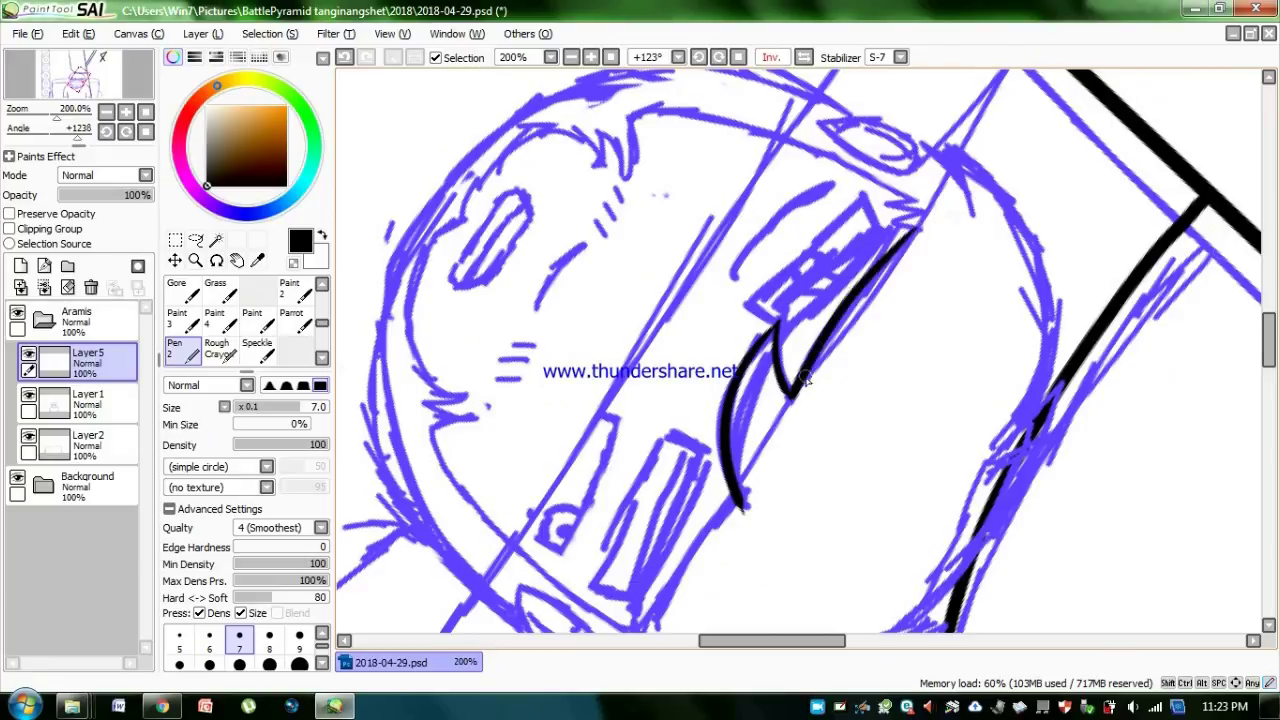
scroll(800, 395, "down", 3)
left_click_drag(640, 510, 736, 400)
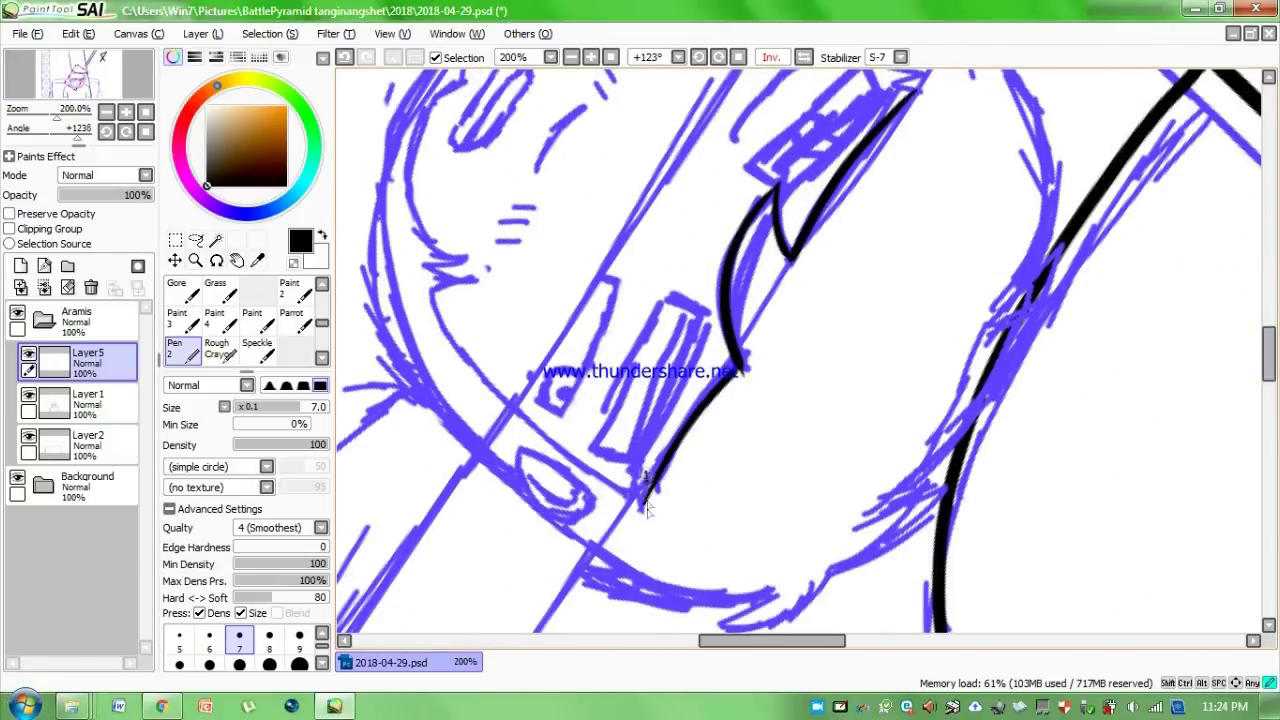
Ink small zigzag tips at both outer ends of the hairline.
left_click(592, 58)
left_click_drag(567, 532, 549, 537)
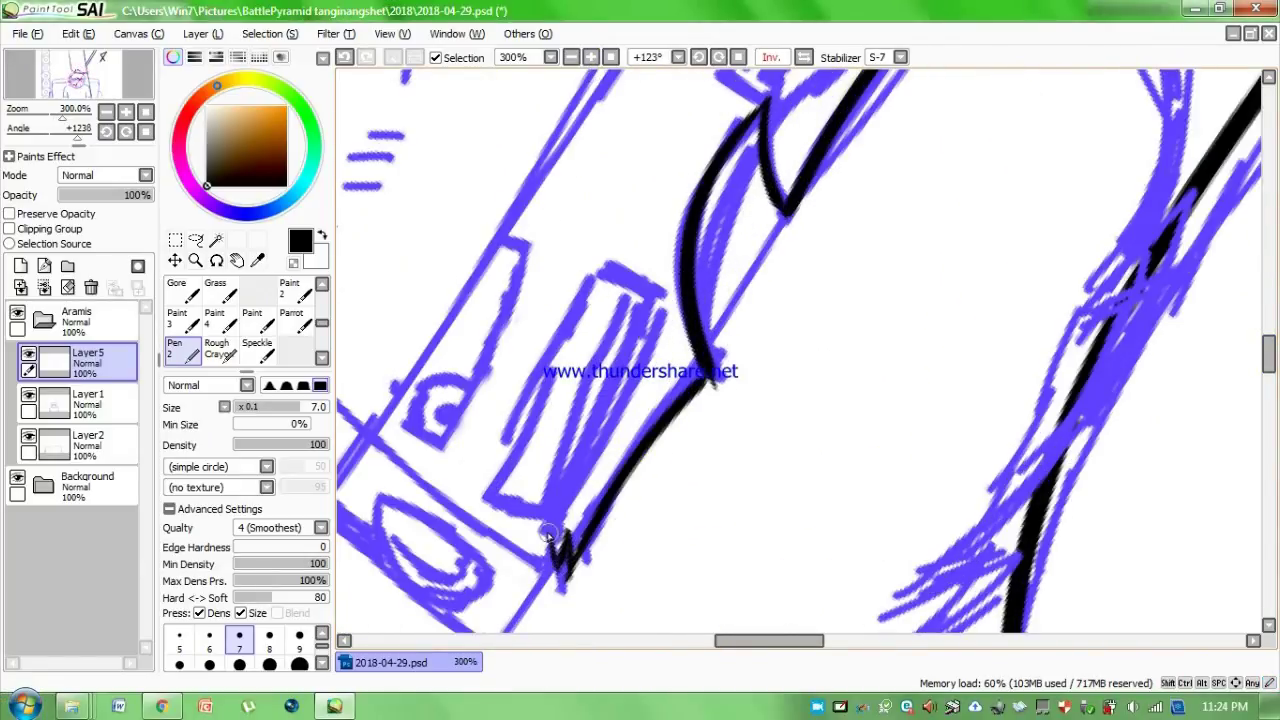
left_click_drag(1268, 356, 1268, 331)
left_click(719, 57)
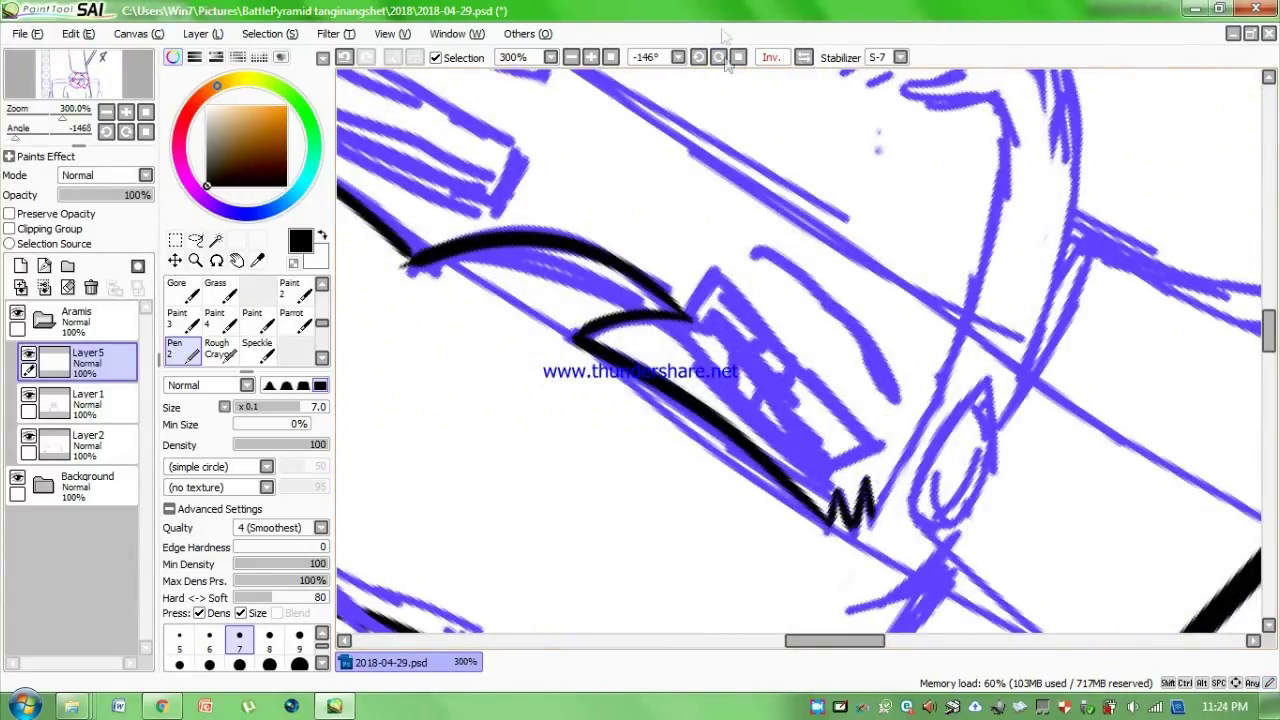
Ink the inner face contours from the zigzag hairline tips down to the beard on both sides.
left_click(739, 57)
mouse_move(700, 85)
left_mouse_down()
mouse_move(592, 120)
mouse_move(660, 430)
mouse_move(728, 512)
left_mouse_up()
left_click(804, 58)
left_click_drag(843, 643, 771, 643)
left_click(699, 57)
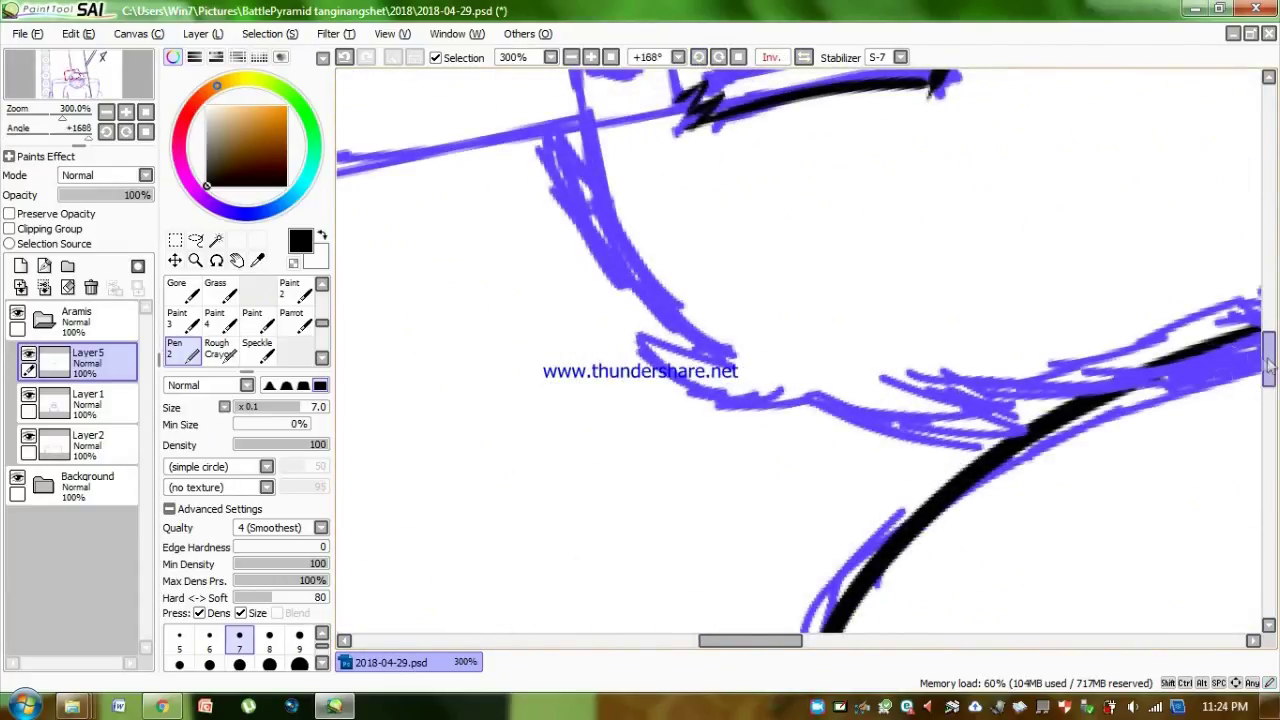
left_click_drag(1267, 358, 1267, 316)
mouse_move(748, 157)
left_mouse_down()
mouse_move(686, 127)
mouse_move(660, 490)
mouse_move(675, 535)
left_mouse_up()
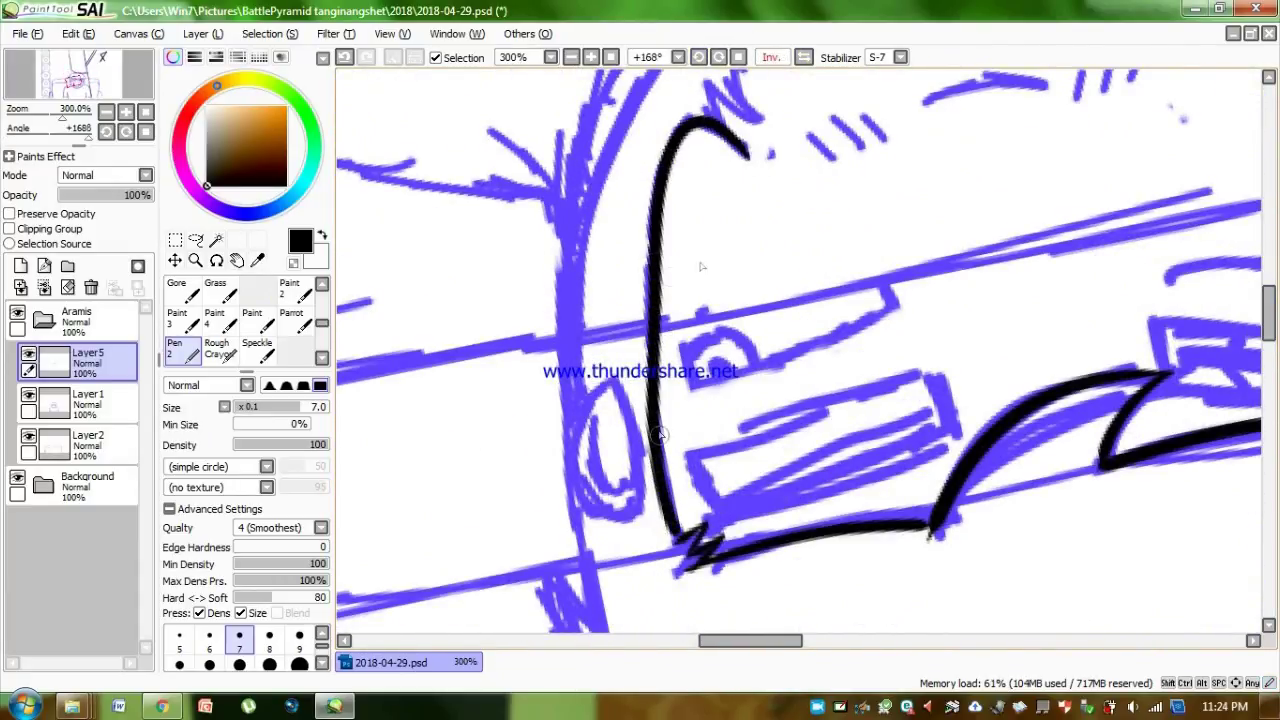
Ink both ears, including their outer outlines and the inner curves.
left_click_drag(617, 382, 636, 520)
left_click(804, 58)
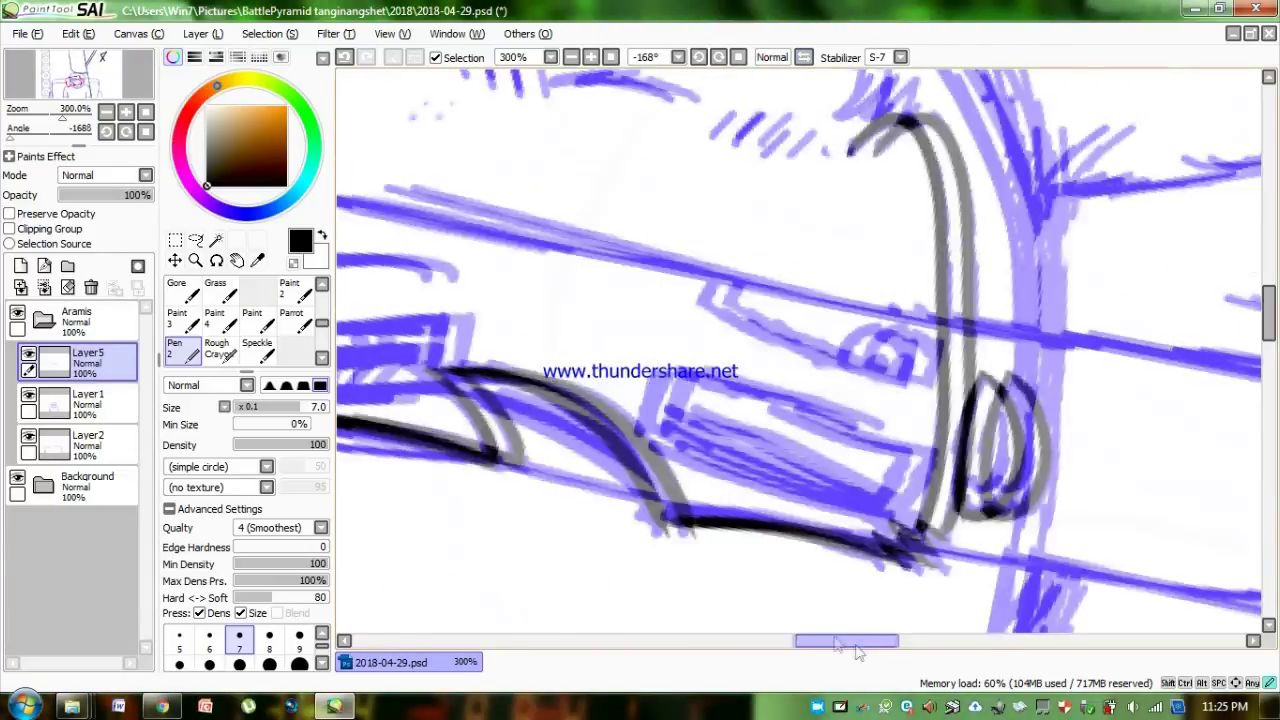
left_click_drag(851, 643, 777, 643)
mouse_move(820, 200)
left_mouse_down()
mouse_move(786, 355)
mouse_move(821, 204)
mouse_move(774, 235)
mouse_move(776, 340)
left_mouse_up()
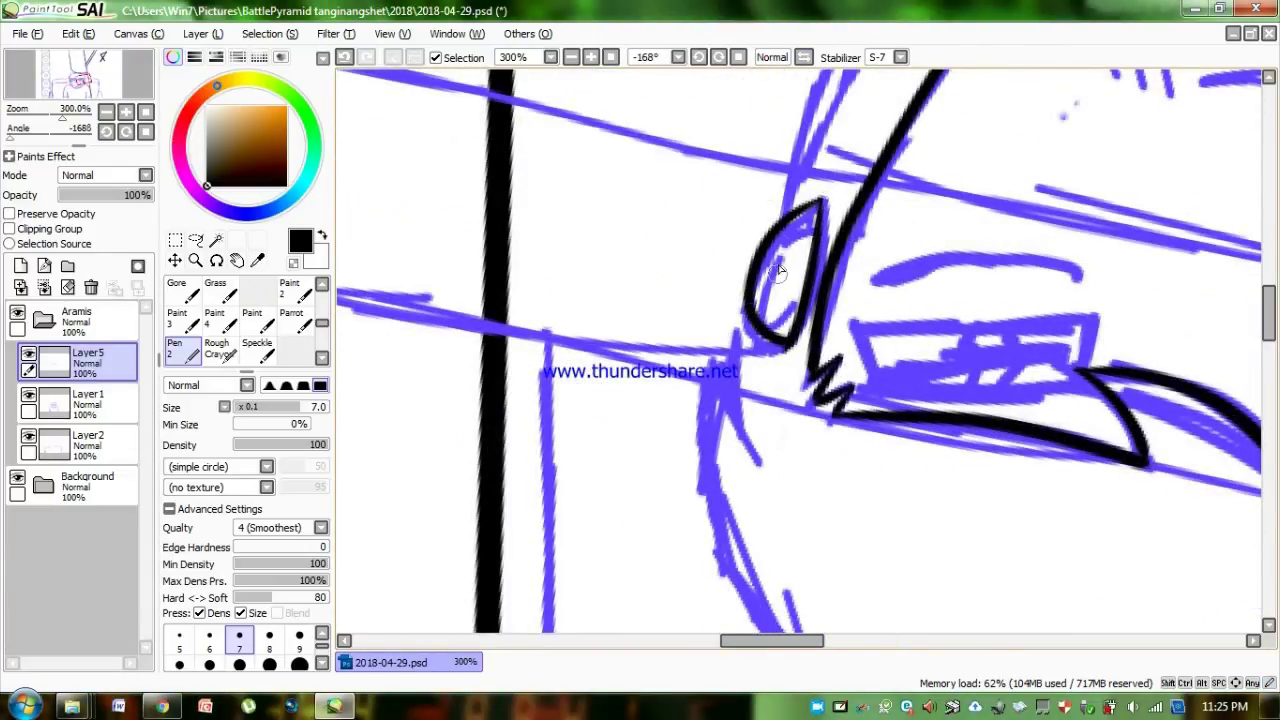
left_click(719, 57)
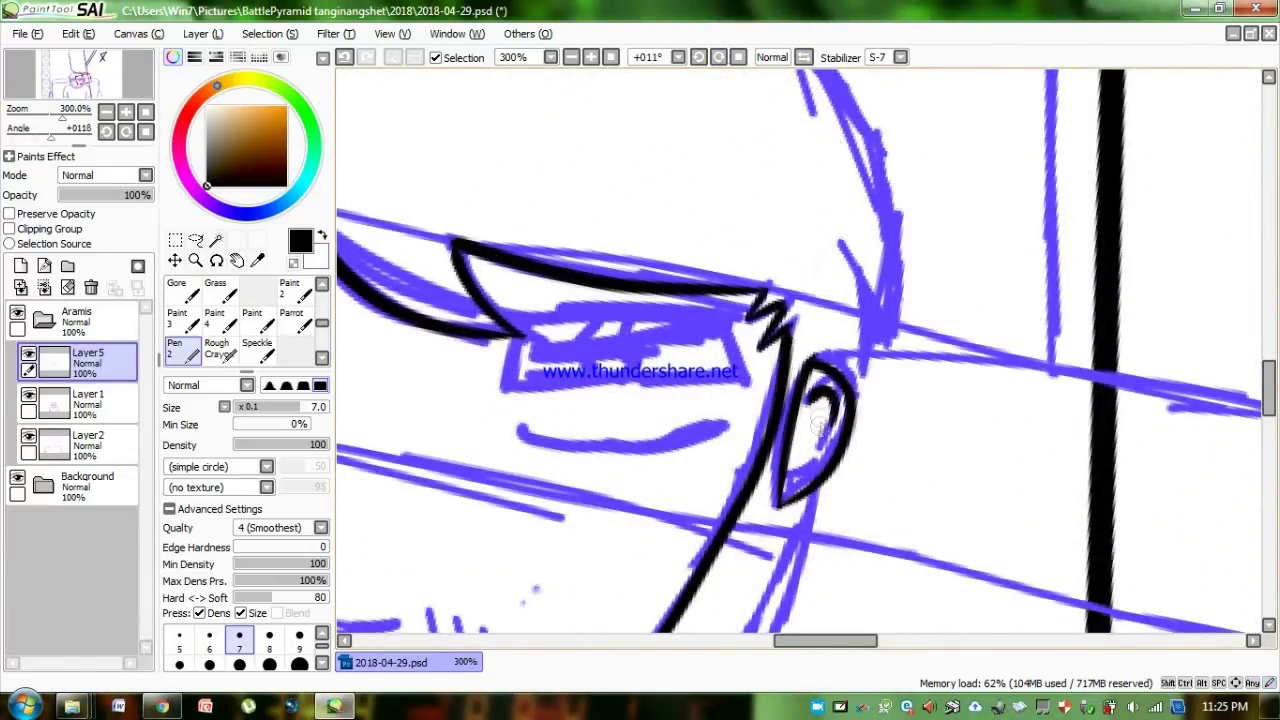
left_click_drag(830, 403, 818, 438)
left_click_drag(815, 643, 748, 646)
left_click_drag(546, 214, 524, 292)
Ink the solid rectangular eyebrow above the open eye.
mouse_move(659, 199)
left_mouse_down()
mouse_move(631, 230)
mouse_move(759, 245)
mouse_move(869, 274)
left_mouse_up()
key("Delete")
left_click_drag(596, 286, 848, 334)
left_click_drag(868, 273, 846, 336)
Ink the other eyebrow as two pieces separated by a jagged gap.
left_click_drag(794, 640, 832, 640)
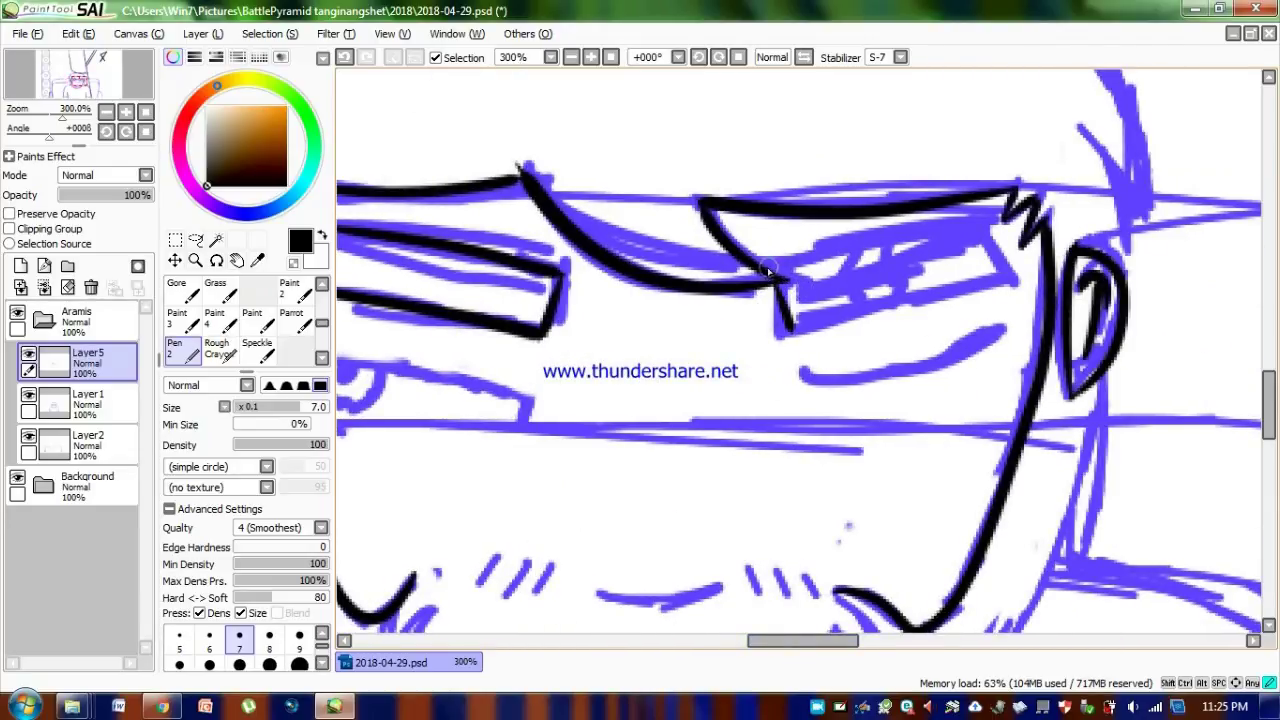
left_click_drag(768, 271, 854, 264)
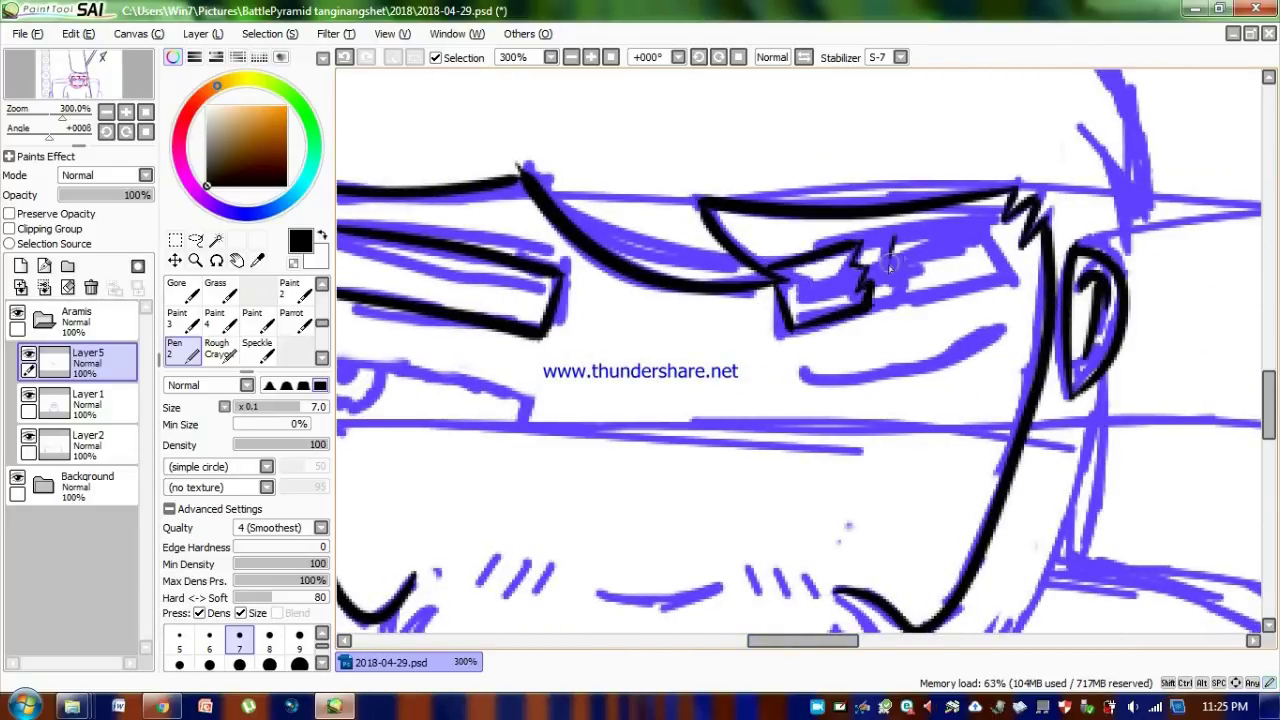
left_click_drag(900, 298, 897, 240)
left_click_drag(911, 303, 1015, 279)
Ink the closed eye with its short crease lines, and the open eye with its iris and pupil.
left_click_drag(782, 640, 767, 640)
mouse_move(925, 377)
left_mouse_down()
mouse_move(1078, 352)
mouse_move(1122, 328)
left_mouse_up()
left_click_drag(948, 352, 971, 350)
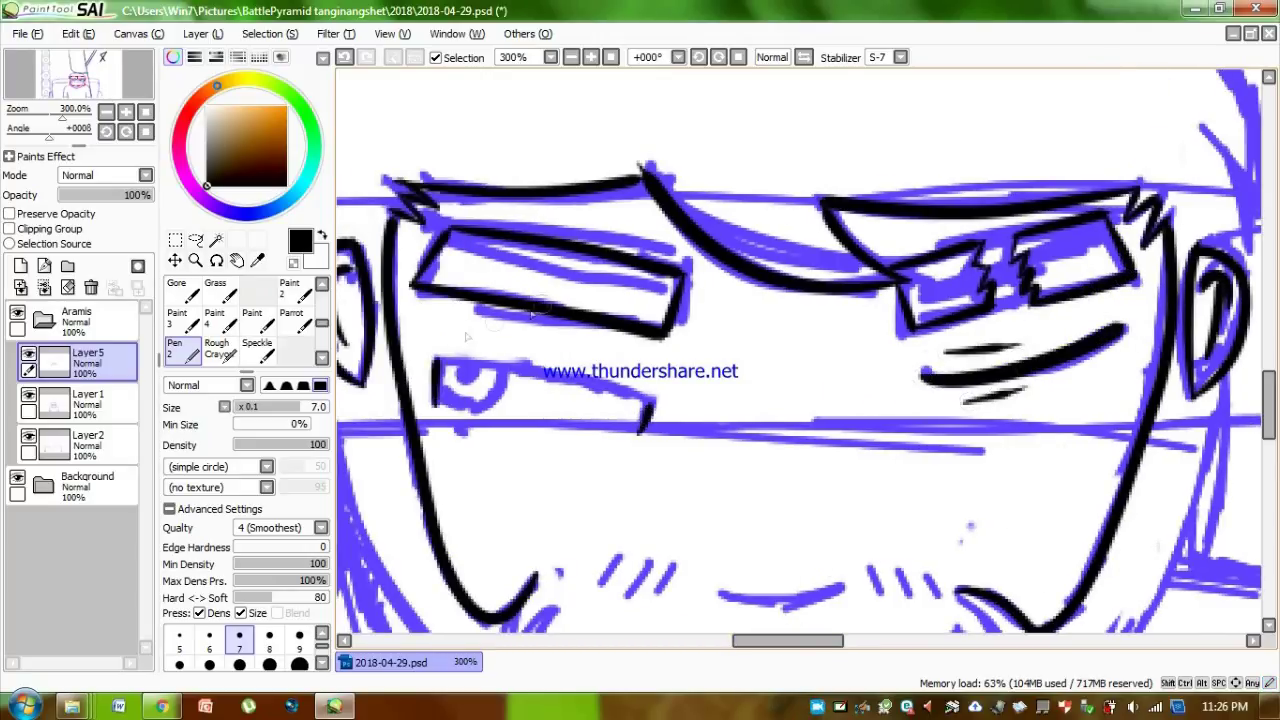
mouse_move(440, 354)
left_mouse_down()
mouse_move(545, 367)
mouse_move(655, 405)
left_mouse_up()
mouse_move(442, 394)
left_mouse_down()
mouse_move(503, 364)
mouse_move(474, 367)
left_mouse_up()
Ink the lower face details: the nose line, the beard's spiky inner edge and the mouth.
scroll(922, 350, "down", 3)
left_click_drag(716, 463, 845, 455)
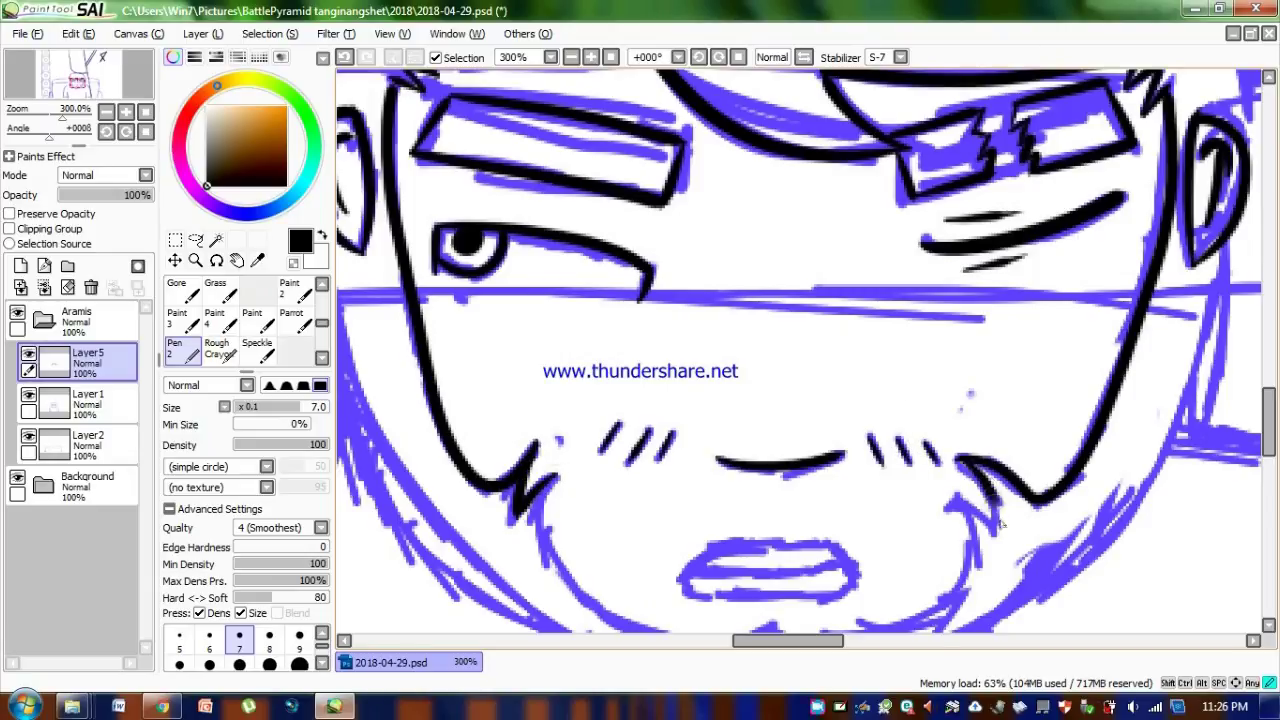
scroll(955, 505, "down", 5)
left_click_drag(548, 335, 765, 440)
mouse_move(950, 300)
left_mouse_down()
mouse_move(980, 388)
mouse_move(760, 440)
left_mouse_up()
mouse_move(686, 372)
left_mouse_down()
mouse_move(862, 388)
mouse_move(690, 398)
mouse_move(850, 366)
left_mouse_up()
Ink the top outline of the hair with its pointed tuft where it meets the large shape.
left_click_drag(1270, 426, 1270, 388)
left_click_drag(828, 642, 813, 642)
left_click_drag(1270, 416, 1271, 365)
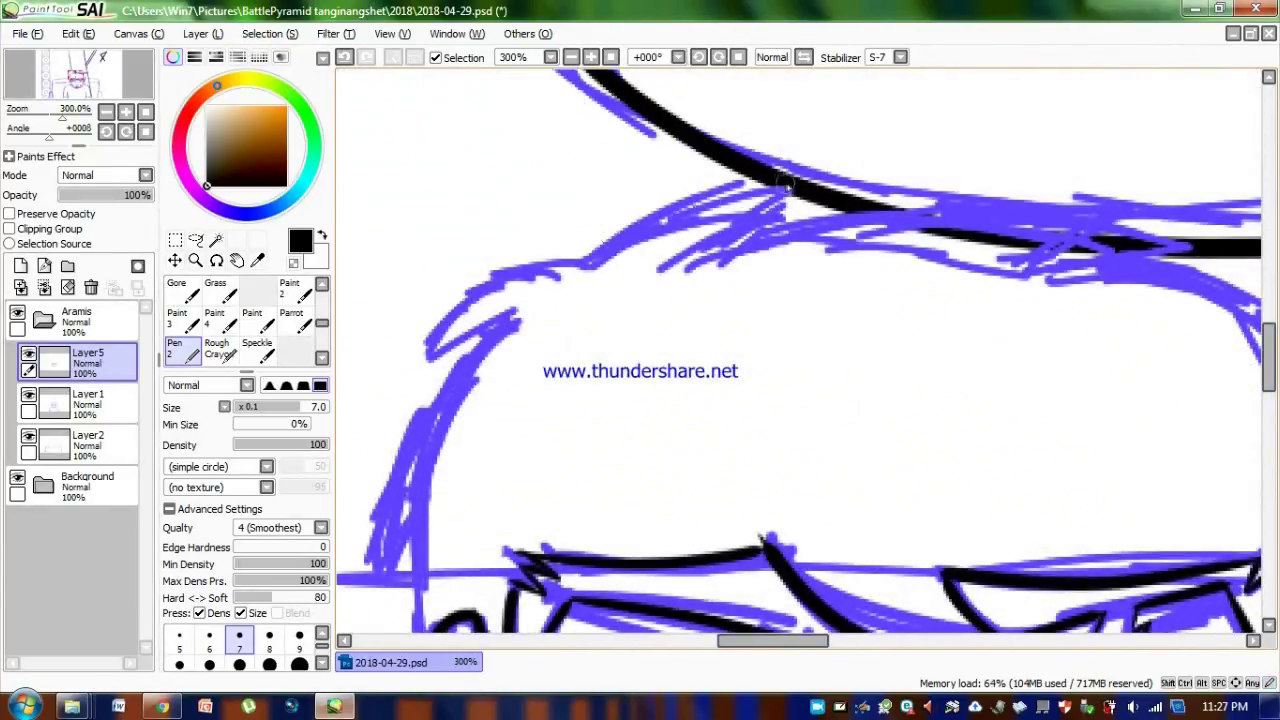
left_click(699, 57)
left_click(699, 57)
left_click(699, 57)
mouse_move(678, 240)
left_mouse_down()
mouse_move(610, 358)
mouse_move(586, 434)
mouse_move(668, 342)
left_mouse_up()
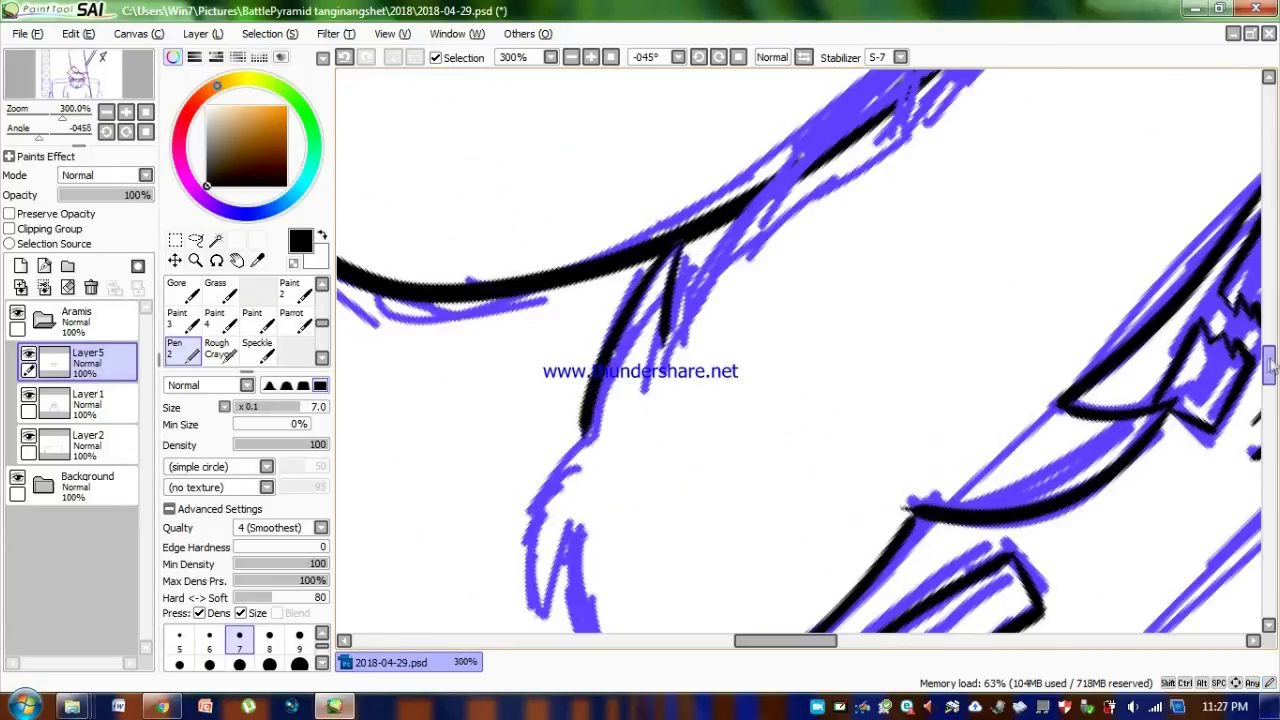
left_click_drag(1269, 365, 1269, 348)
mouse_move(1003, 214)
left_mouse_down()
mouse_move(701, 490)
mouse_move(671, 563)
left_mouse_up()
Ink the hair outline down the closed-eye side of the head, ending in a pointed tip.
left_click(698, 57)
left_click_drag(851, 98, 852, 214)
left_click_drag(1268, 360, 1268, 340)
mouse_move(1197, 256)
left_mouse_down()
mouse_move(995, 318)
mouse_move(851, 550)
left_mouse_up()
left_click_drag(777, 642, 819, 643)
left_click_drag(967, 256, 887, 313)
left_click_drag(1018, 271, 895, 310)
Ink the spiked hair outline on the open-eye side of the head down towards the ear.
left_click(738, 57)
left_click_drag(834, 641, 742, 641)
left_click_drag(678, 284, 745, 208)
left_click_drag(840, 182, 676, 283)
left_click_drag(640, 503, 756, 246)
scroll(913, 341, "down", 3)
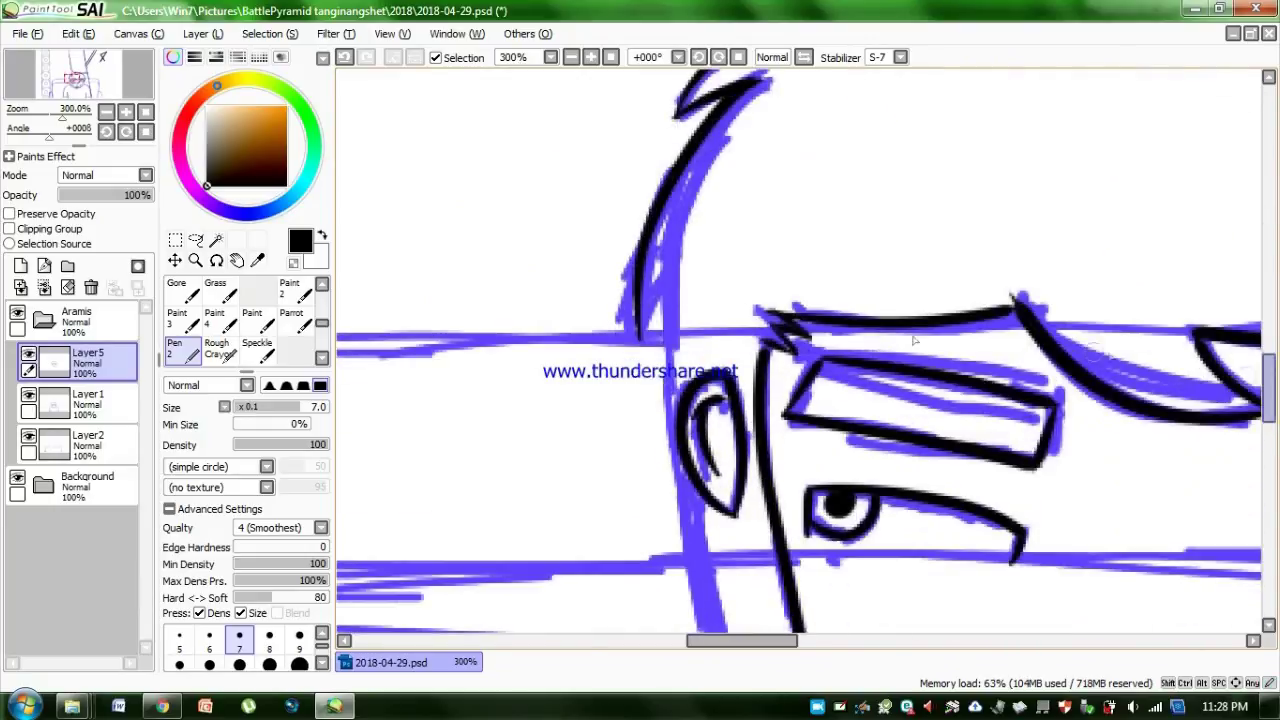
scroll(678, 318, "down", 3)
left_click_drag(668, 365, 658, 110)
Ink the outer beard and jaw outline in a continuous curve from one ear to the other.
left_click_drag(1275, 408, 1275, 428)
left_click(719, 57)
left_click(719, 57)
left_click(719, 57)
left_click(719, 57)
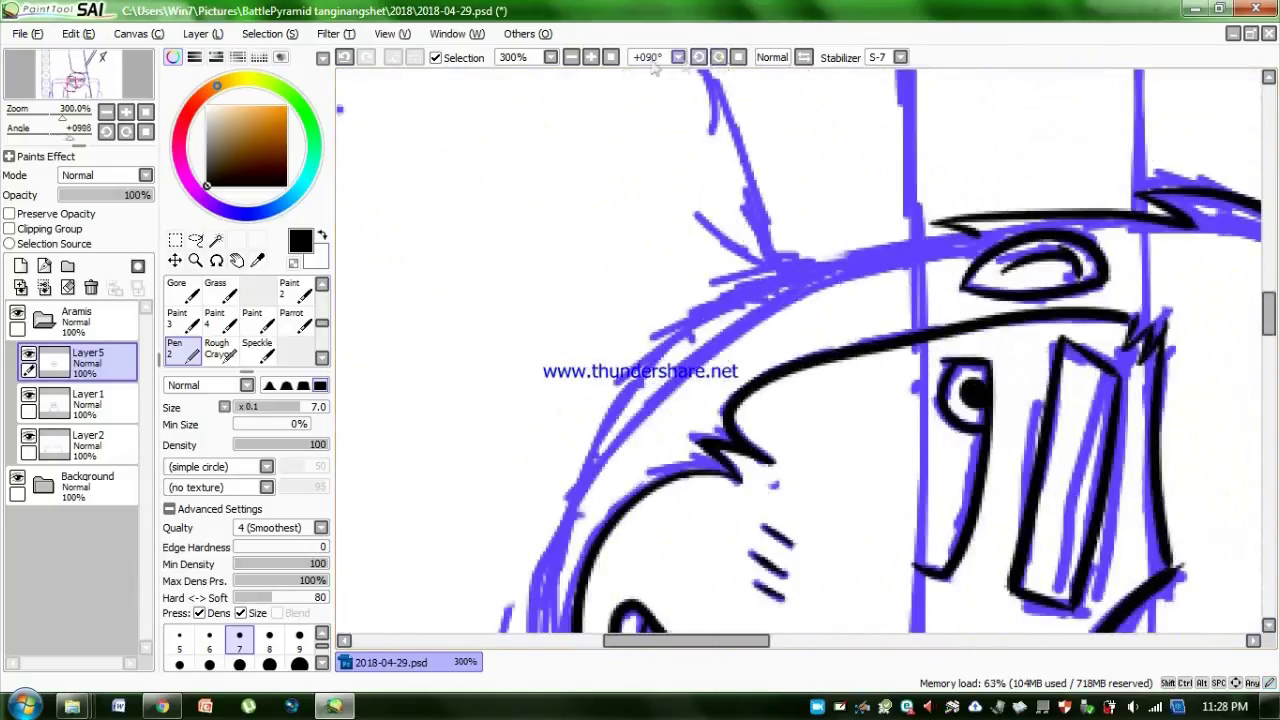
left_click(571, 57)
left_click(571, 57)
left_click_drag(1270, 325, 1270, 350)
mouse_move(895, 104)
left_mouse_down()
mouse_move(712, 197)
mouse_move(723, 498)
mouse_move(918, 587)
left_mouse_up()
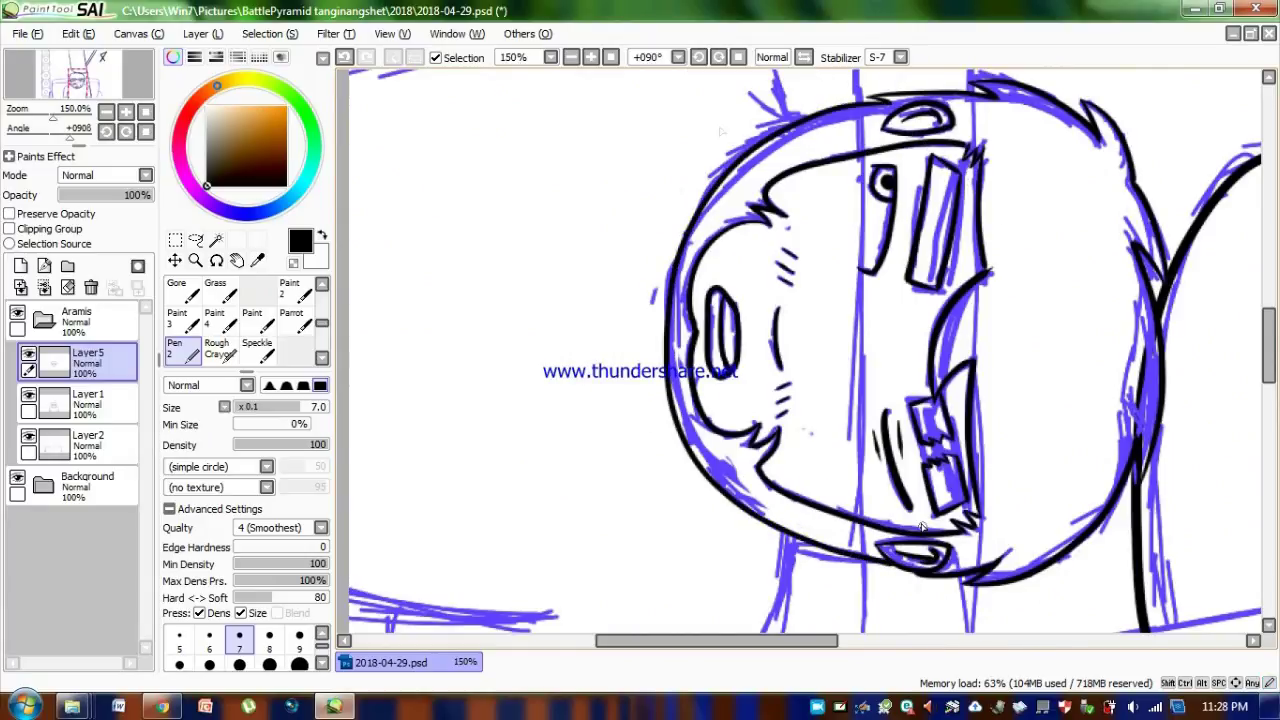
Ink the shirt's shoulder and sleeve on the closed-eye side, plus the torso side lines.
key("Home")
scroll(864, 640, "down", 4)
mouse_move(692, 193)
left_mouse_down()
mouse_move(533, 258)
mouse_move(465, 567)
left_mouse_up()
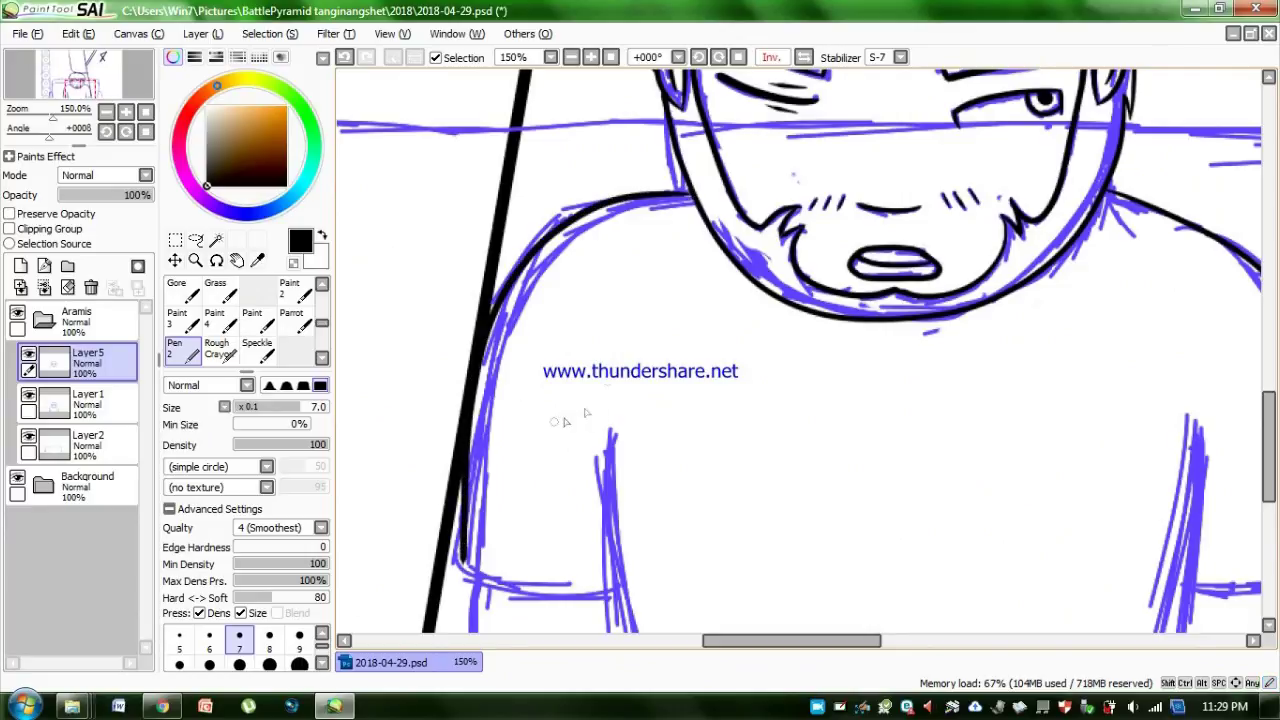
scroll(990, 413, "down", 2)
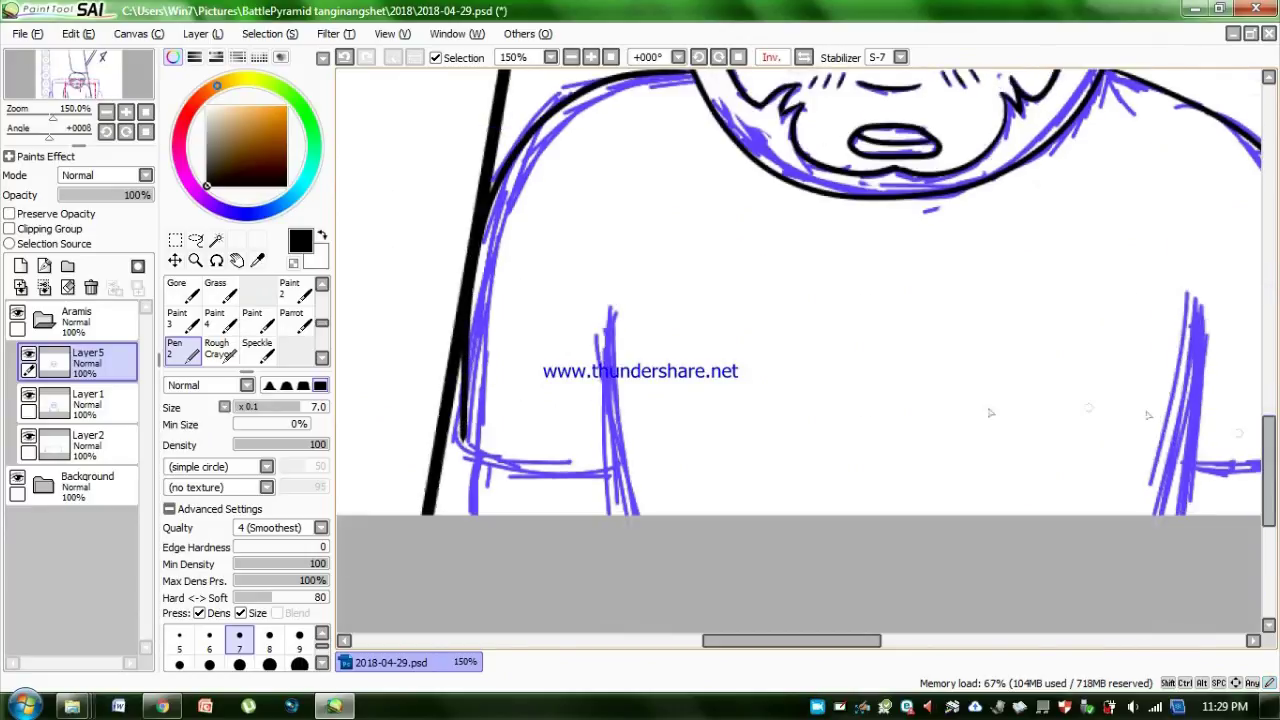
left_click_drag(1194, 326, 1168, 528)
left_click_drag(533, 478, 618, 477)
Ink the sleeve hem on the open-eye side and the short arm lines below both sleeves.
left_click(805, 58)
left_click_drag(800, 643, 766, 643)
left_click_drag(446, 462, 598, 470)
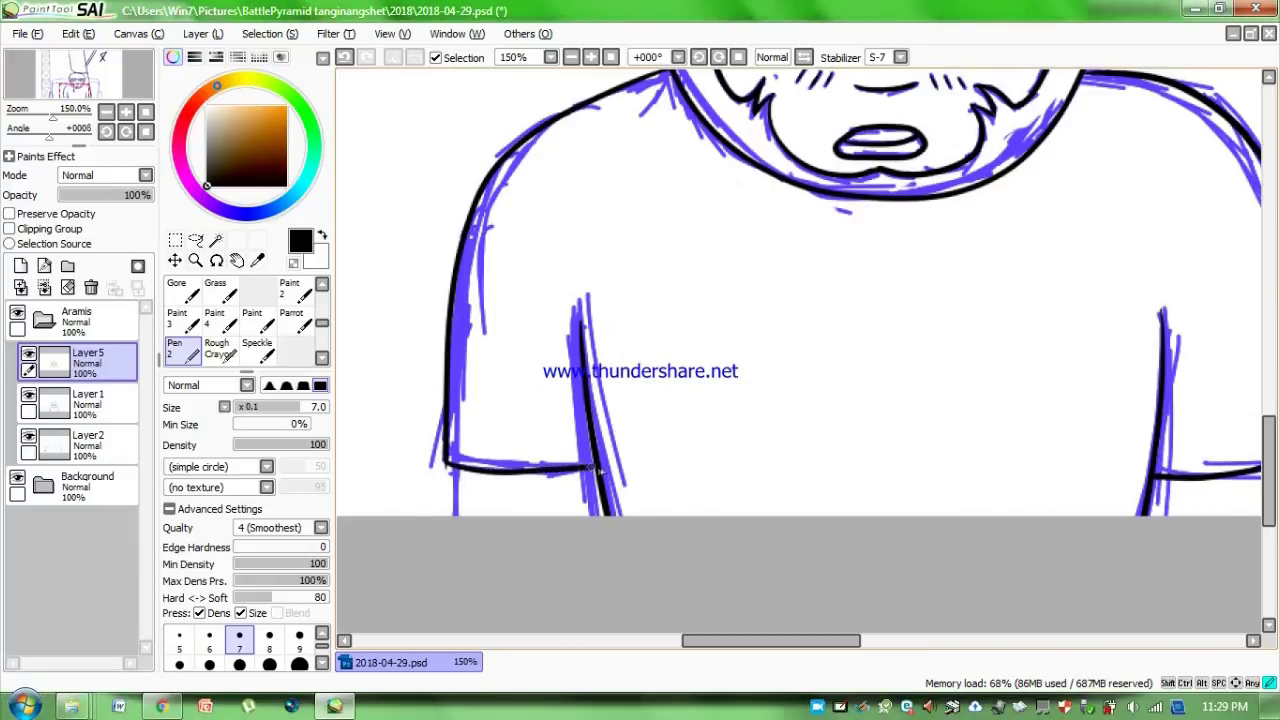
left_click_drag(806, 641, 841, 641)
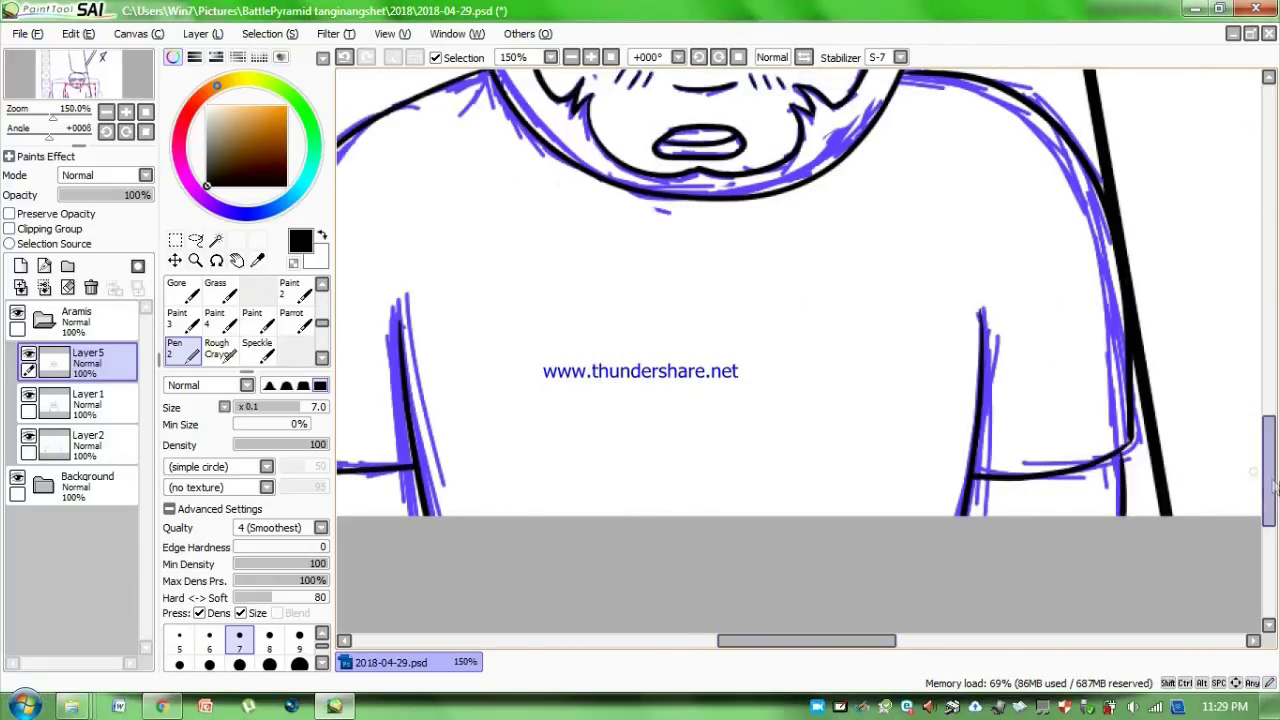
Hide the blue sketch layer in the Background group and the character sketch on Layer1.
left_click_drag(1270, 486, 1270, 429)
left_click(611, 58)
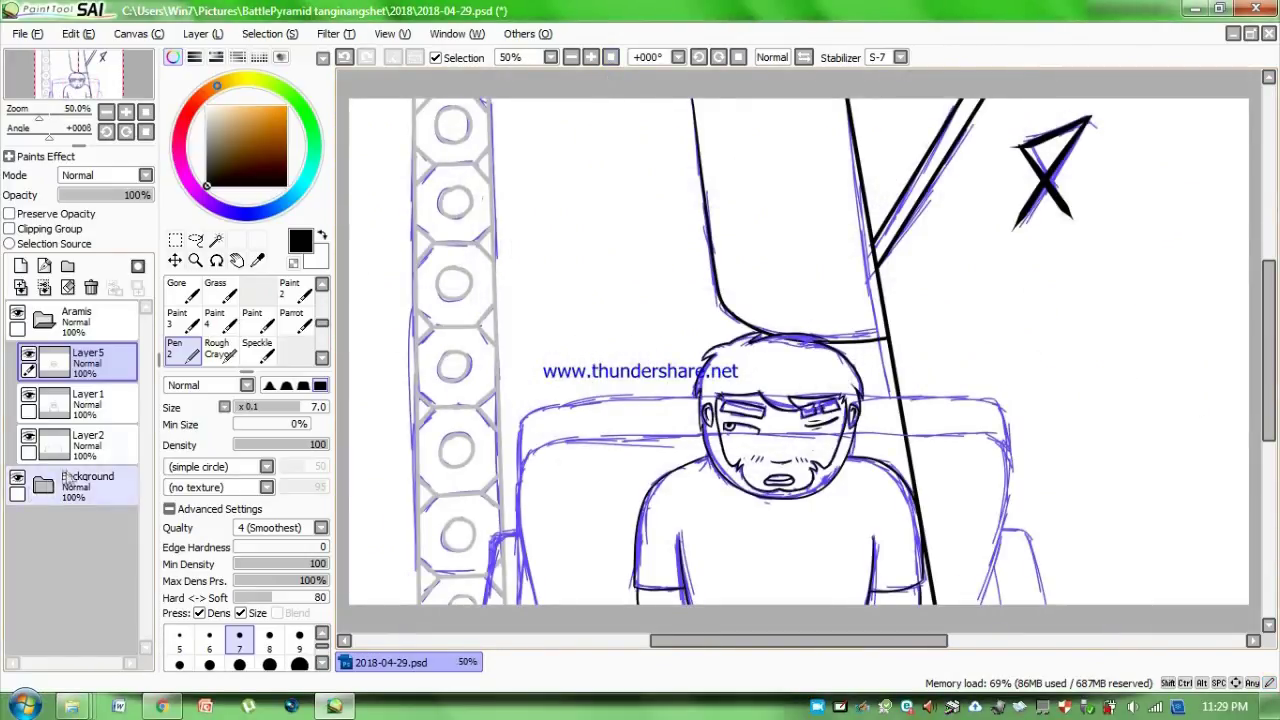
left_click(43, 485)
left_click(29, 560)
left_click(43, 485)
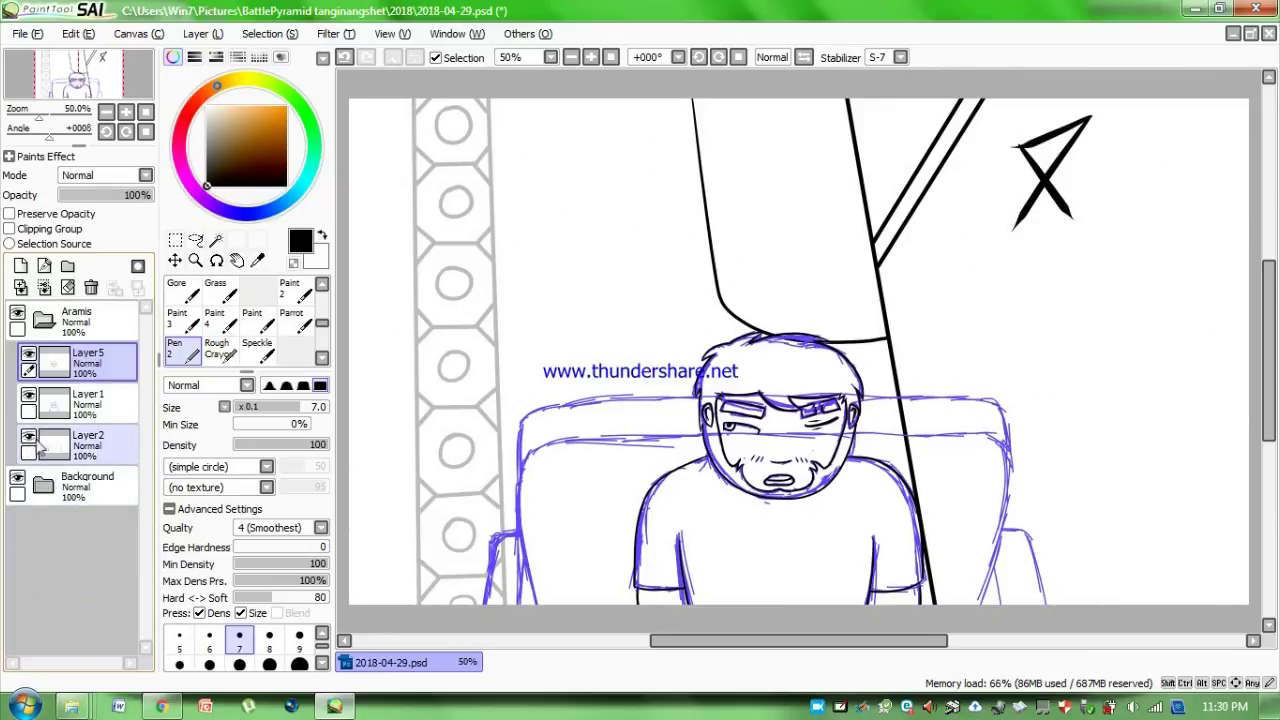
left_click(28, 396)
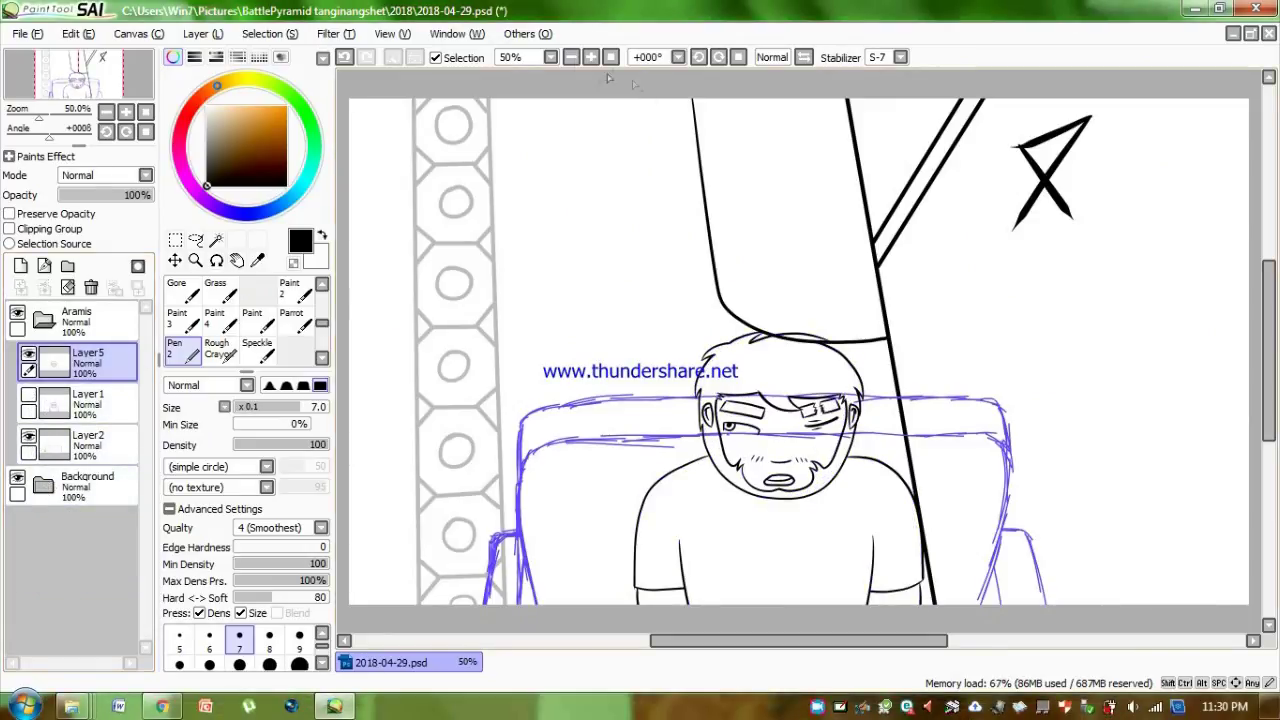
Ink the outer and inner chair back outlines on the open-eye side, down to the canvas edge.
left_click(591, 58)
left_click(591, 58)
left_click(591, 58)
left_click_drag(735, 641, 638, 641)
left_click_drag(1267, 360, 1256, 458)
left_click(571, 58)
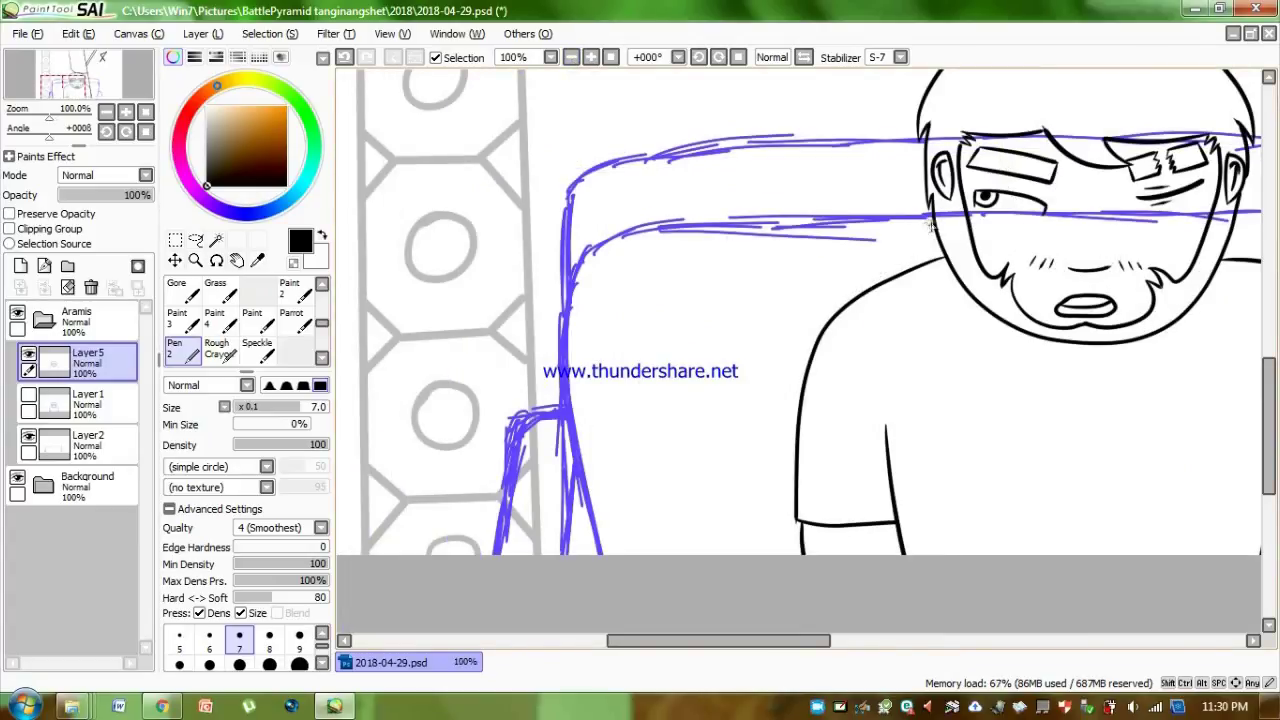
left_click_drag(565, 340, 605, 555)
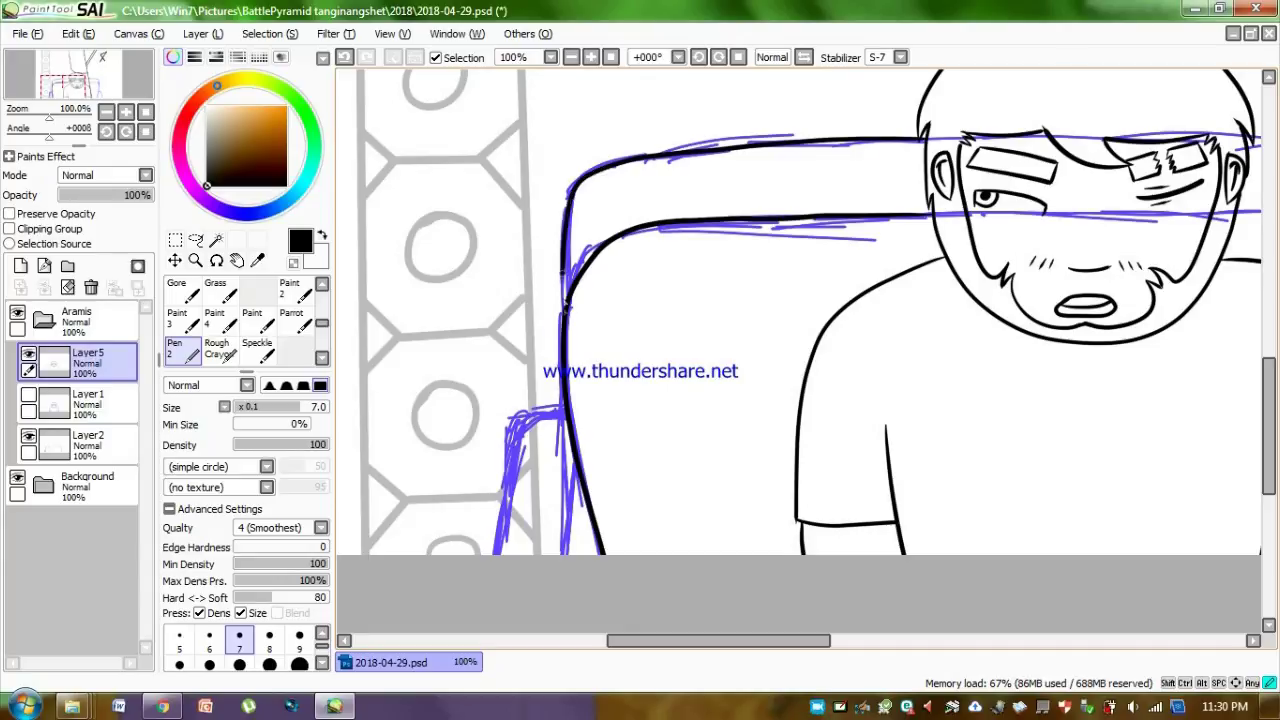
Ink the chair back outlines and the armrest on the closed-eye side.
left_click(803, 58)
left_click_drag(835, 640, 732, 640)
mouse_move(650, 222)
left_mouse_down()
mouse_move(485, 265)
mouse_move(530, 553)
left_mouse_up()
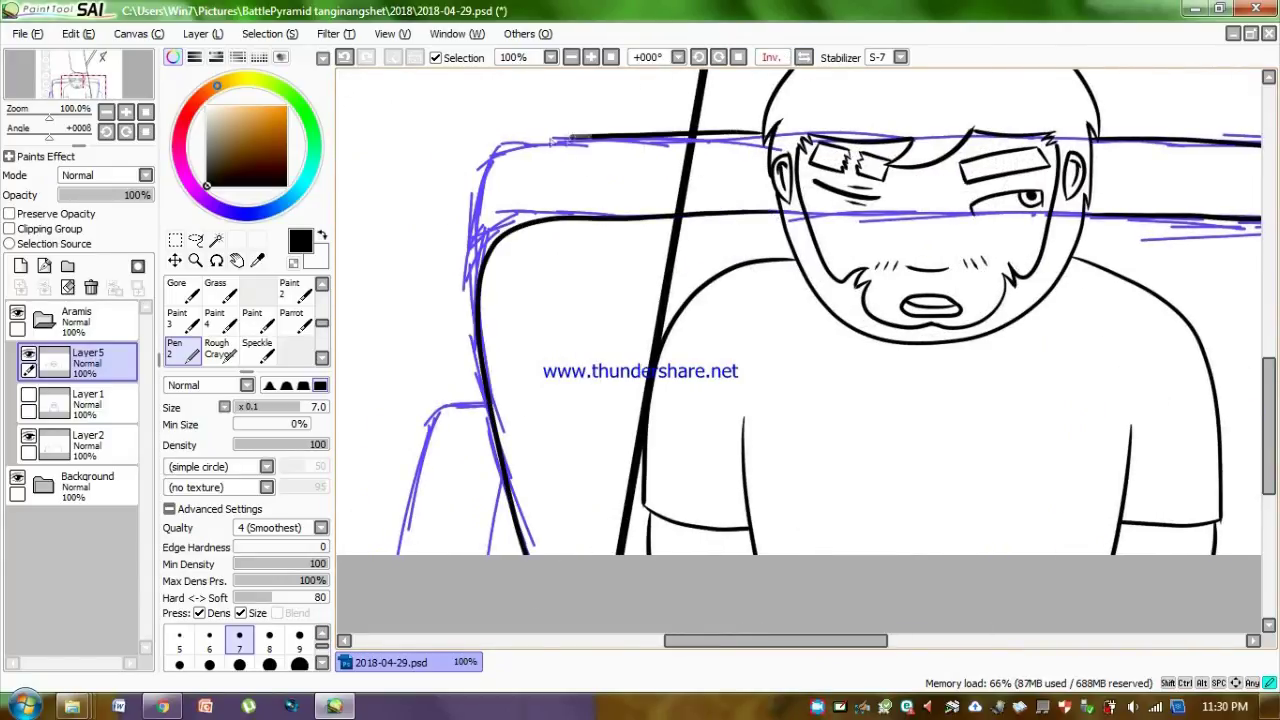
left_click_drag(497, 472, 509, 504)
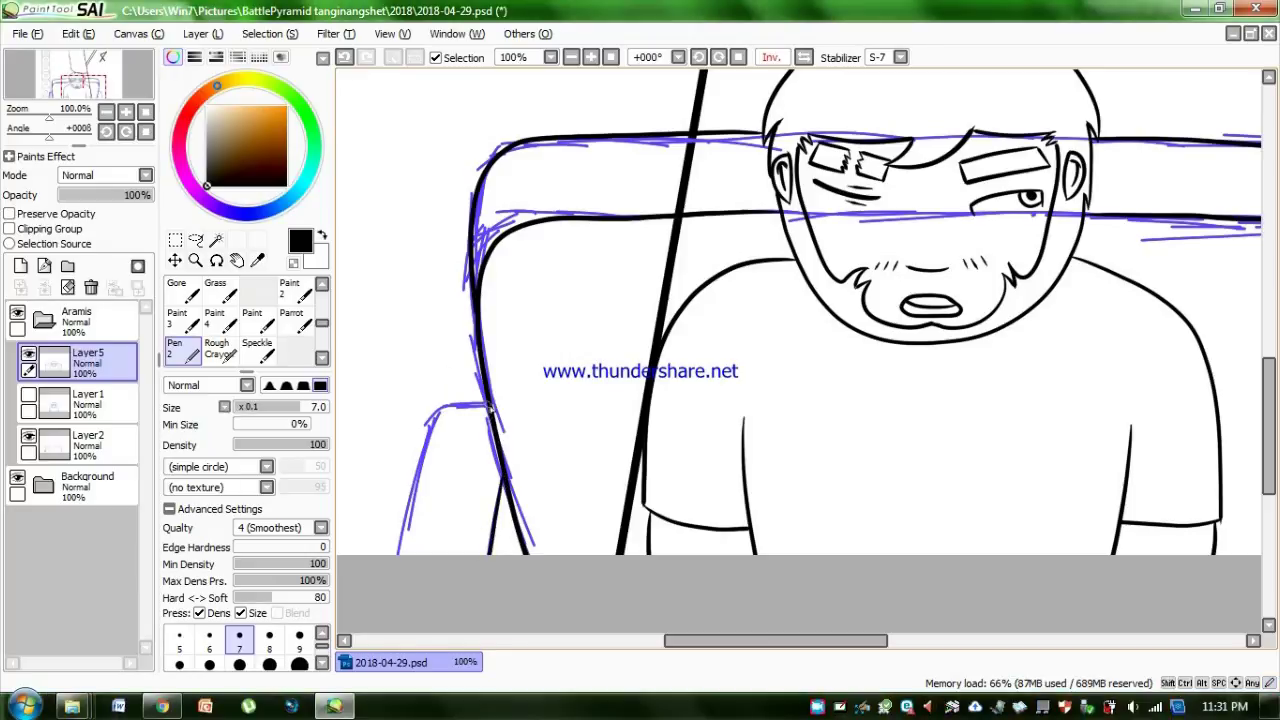
left_click_drag(402, 536, 397, 555)
Ink the armrest overlapping the column and hide the chair sketch on Layer2.
left_click(806, 58)
left_click_drag(832, 641, 740, 643)
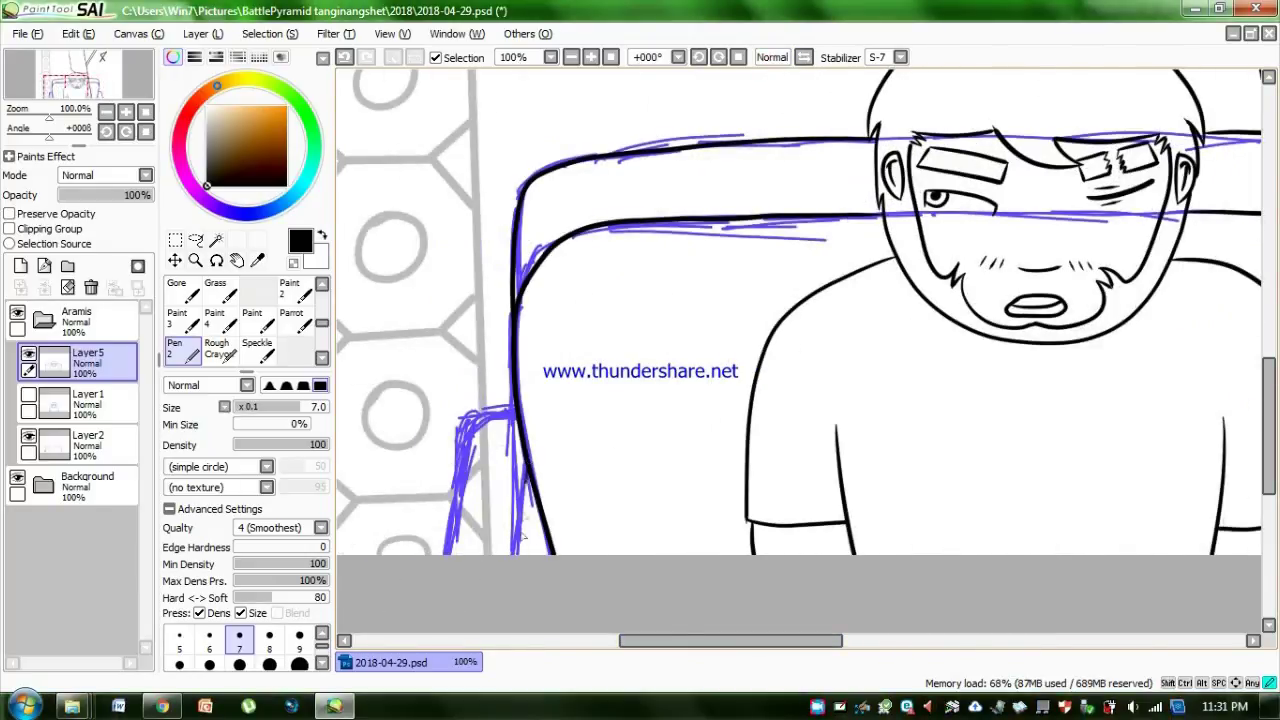
left_click(611, 58)
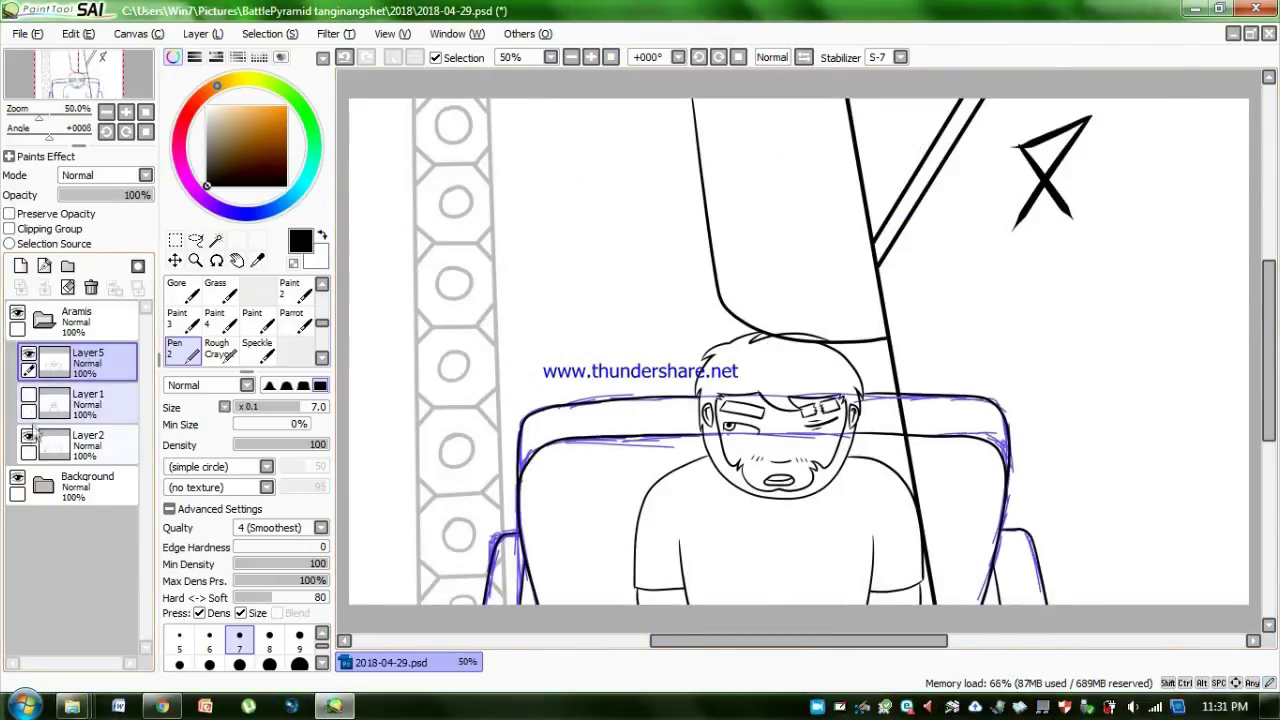
left_click(29, 437)
left_click(44, 320)
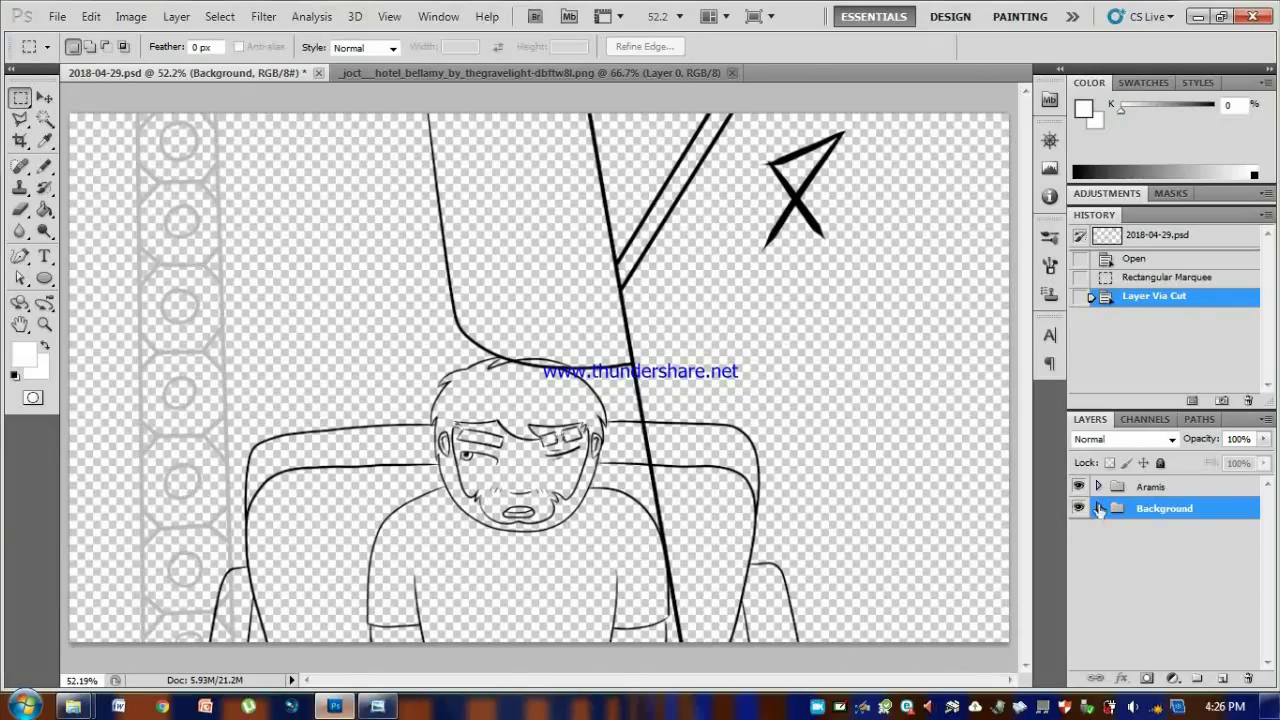
Switch to Photoshop and add a new layer directly beneath Layer4 in the Background group.
left_click(1098, 508)
left_click(1162, 555)
left_click(176, 16)
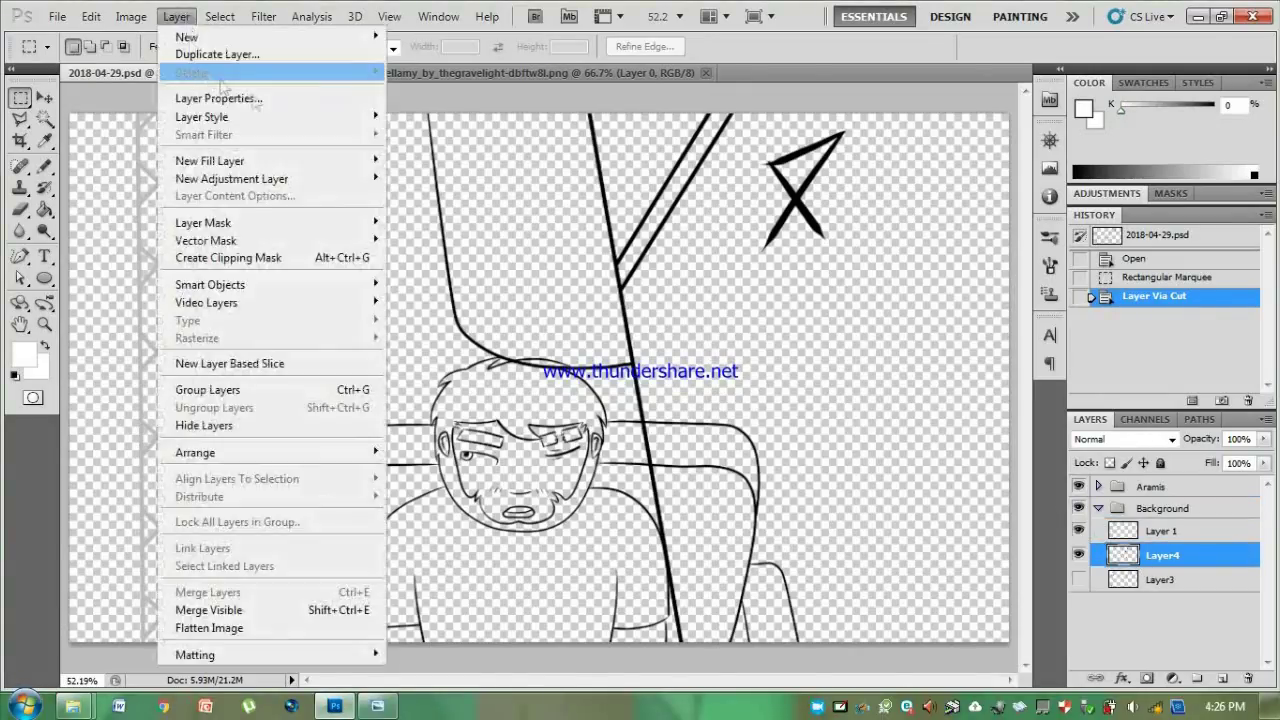
mouse_move(187, 37)
left_click(414, 37)
left_click(800, 200)
left_click_drag(1163, 557, 1163, 590)
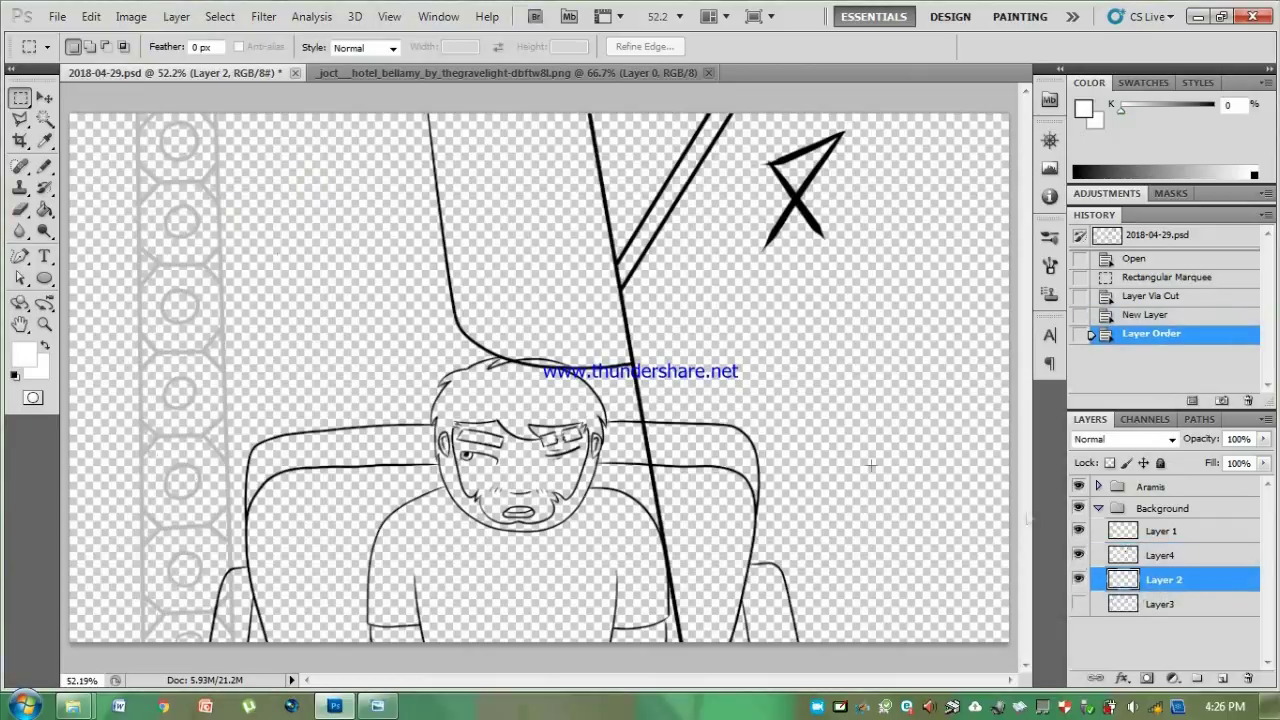
Sample teal from the Hotel Bellamy reference image as the foreground colour and return to 2018-04-29.psd.
left_click(44, 141)
left_click(380, 74)
left_click(500, 350)
left_click(170, 73)
left_click(44, 167)
left_click(44, 210)
left_click(176, 17)
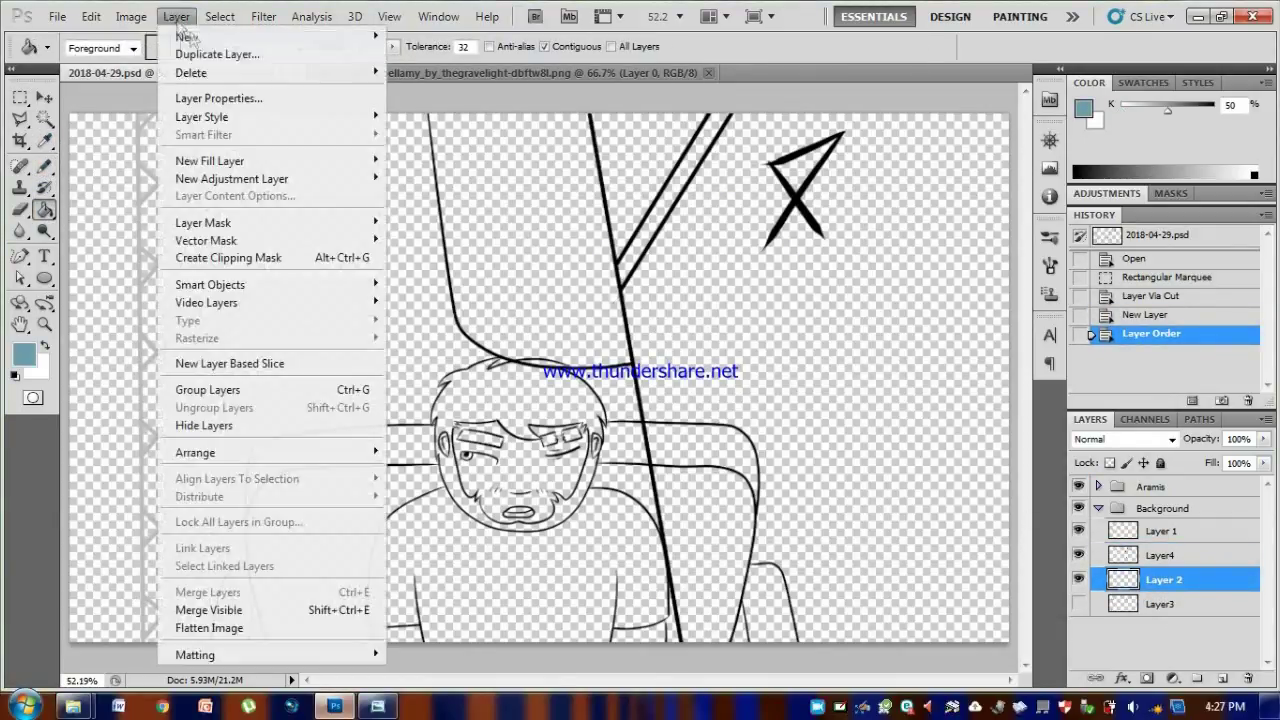
key("Escape")
Magic-wand the wall around the X symbol, the large curved shape and the symbol's interior on Layer4.
key("w")
left_click(1162, 555)
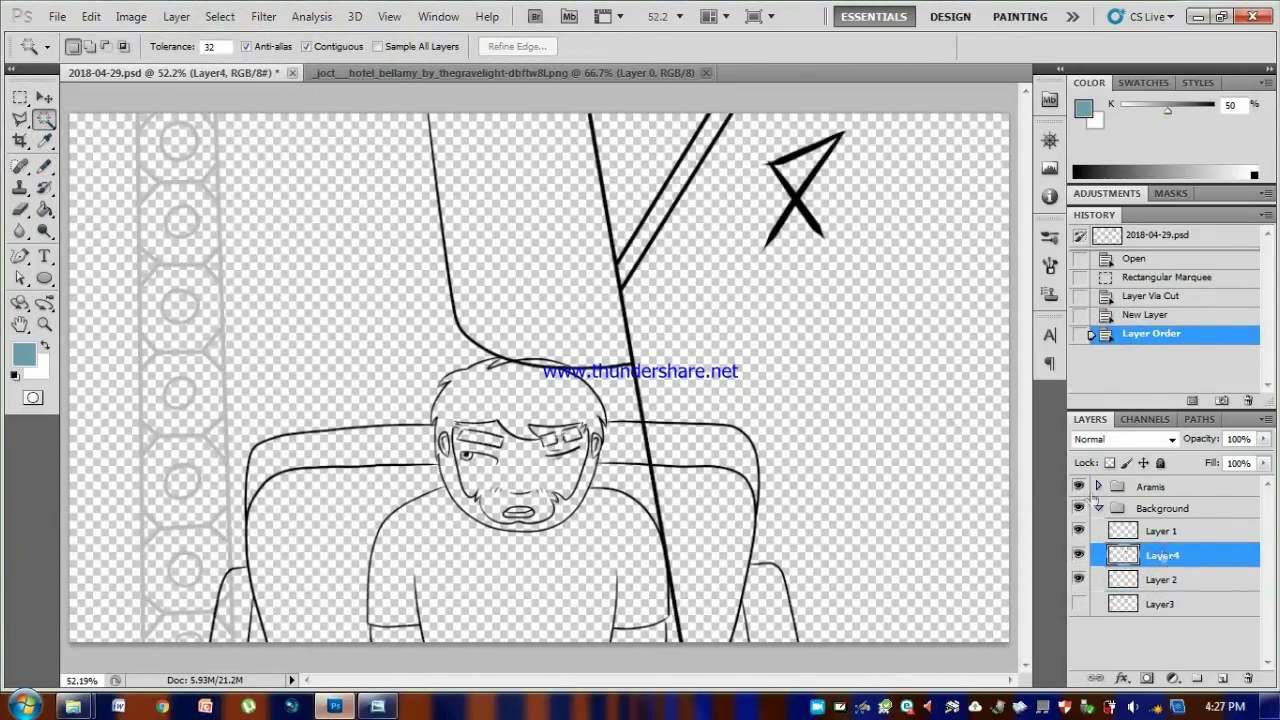
left_click(711, 356)
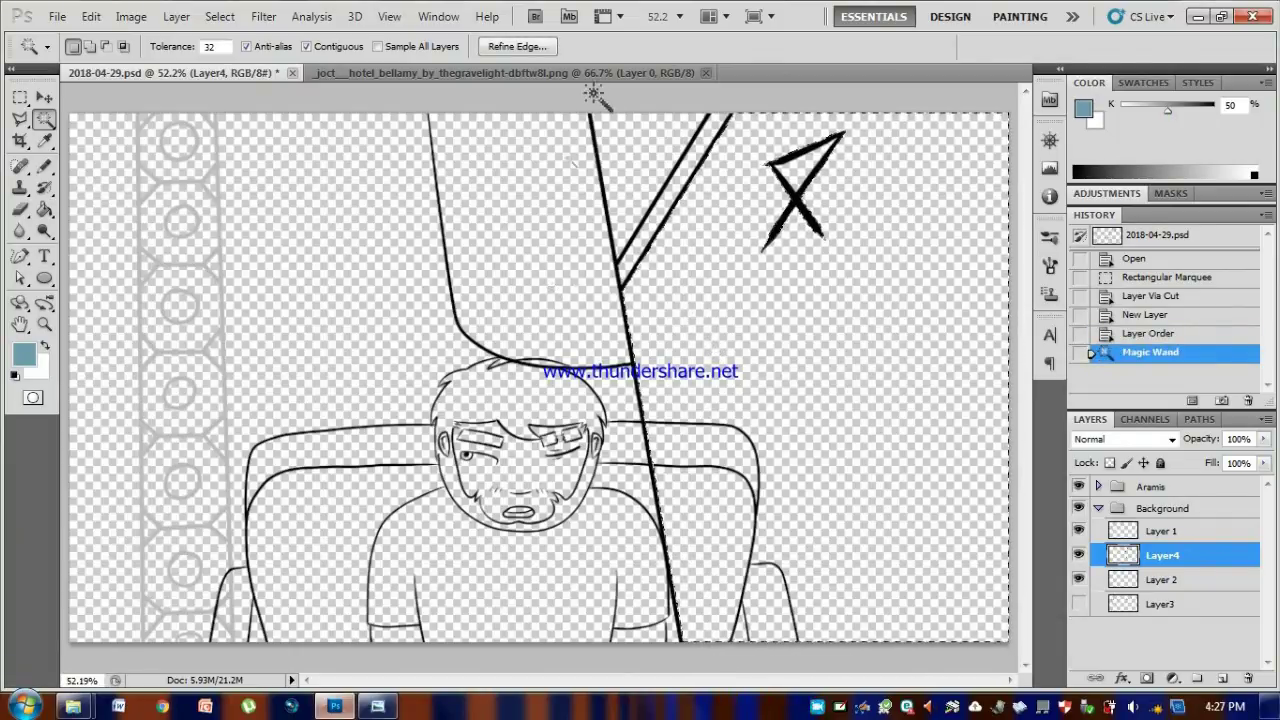
left_click(546, 288, "shift")
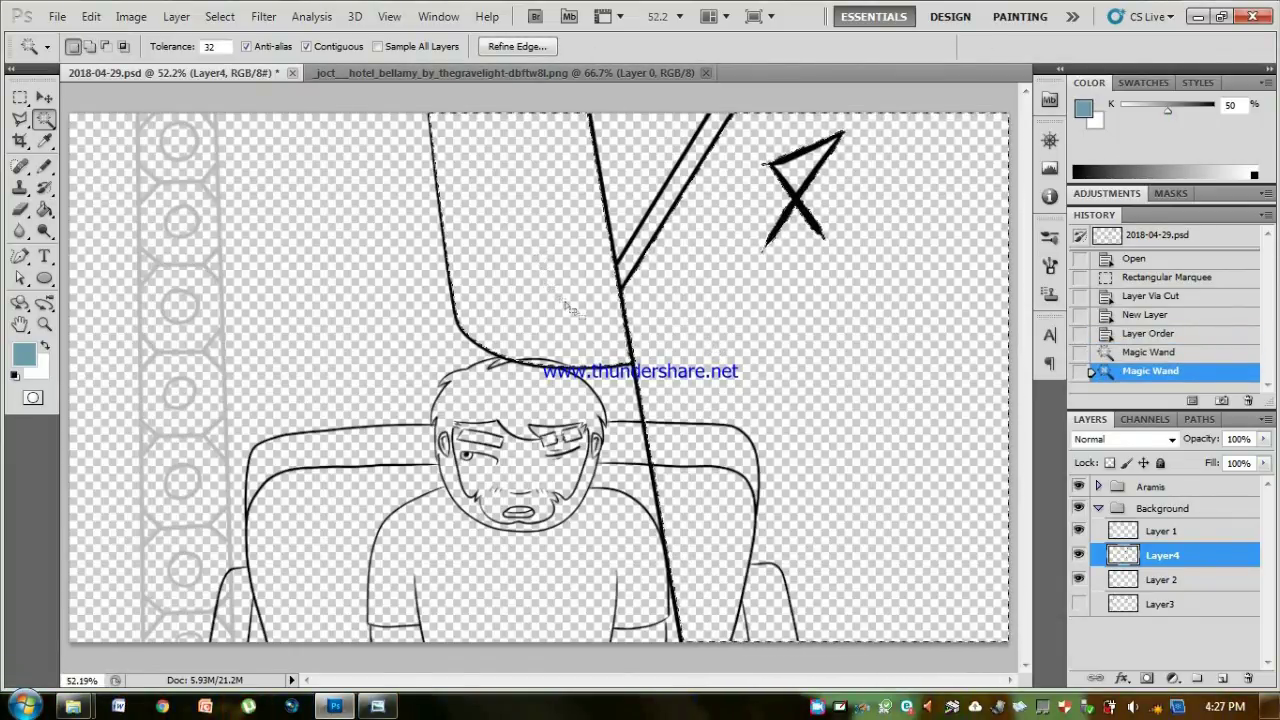
left_click(795, 172, "shift")
Expand the selection by 2 pixels and fill it with teal on Layer 2.
left_click(1160, 584)
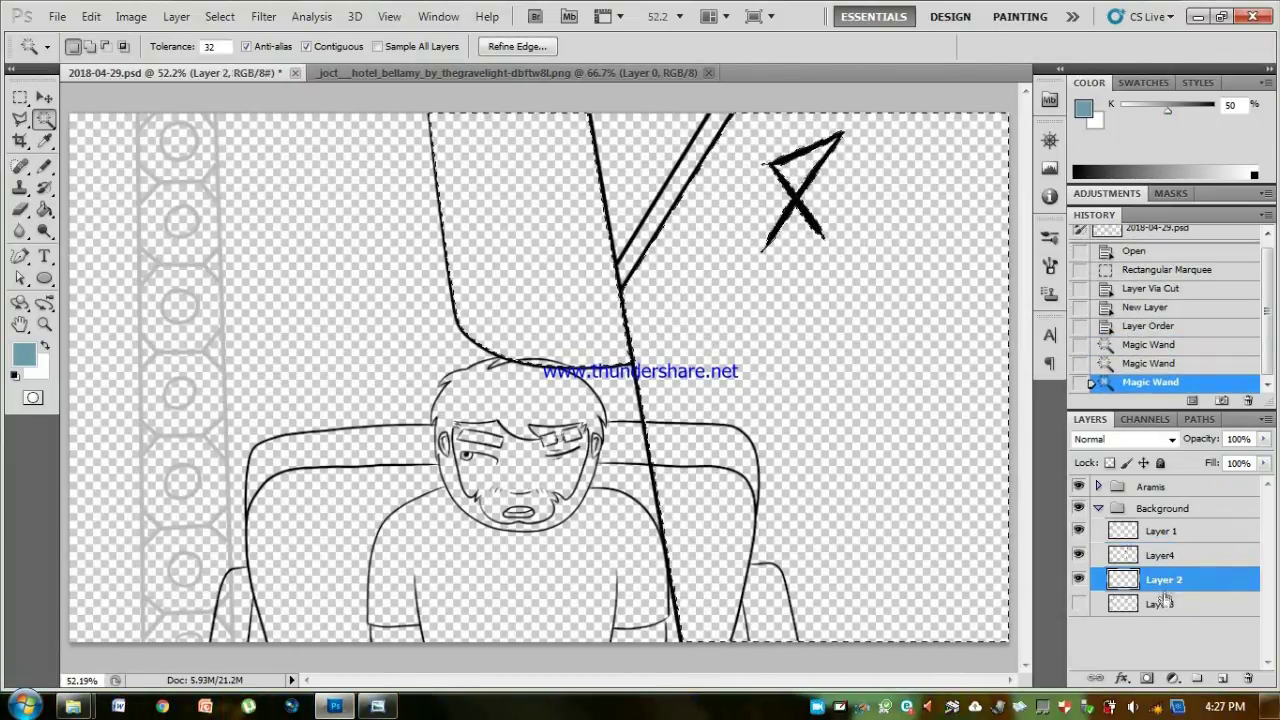
left_click(208, 22)
mouse_move(300, 217)
left_click(435, 263)
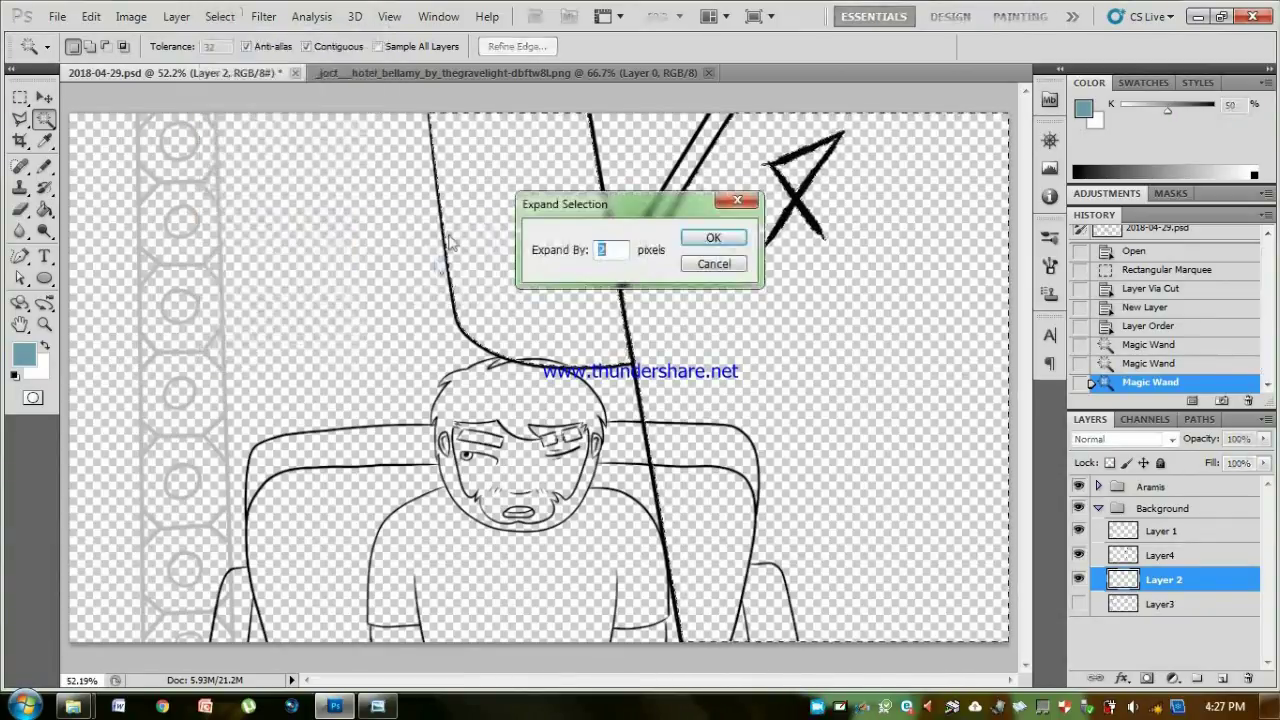
key("Return")
key("g")
left_click(686, 394)
Select the wall area behind the column and character on Layer4 and expand the selection.
key("w")
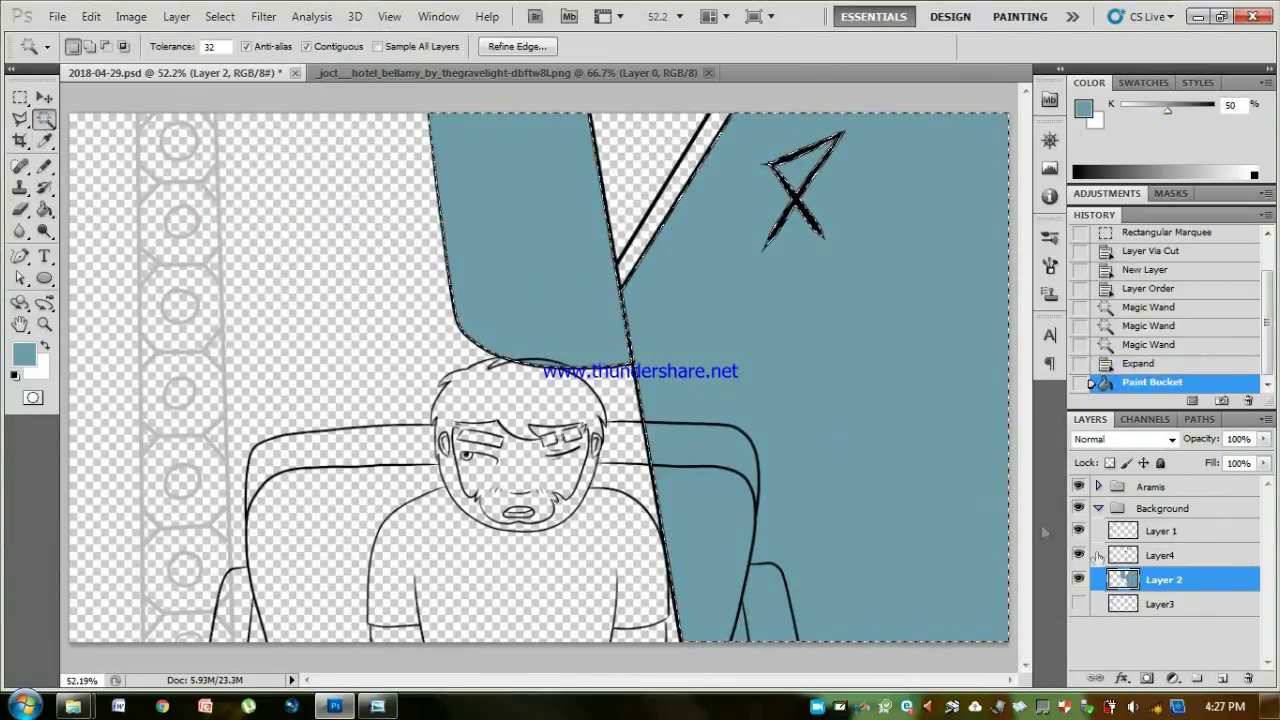
key("alt+bracketright")
left_click(297, 234)
left_click(220, 16)
mouse_move(300, 222)
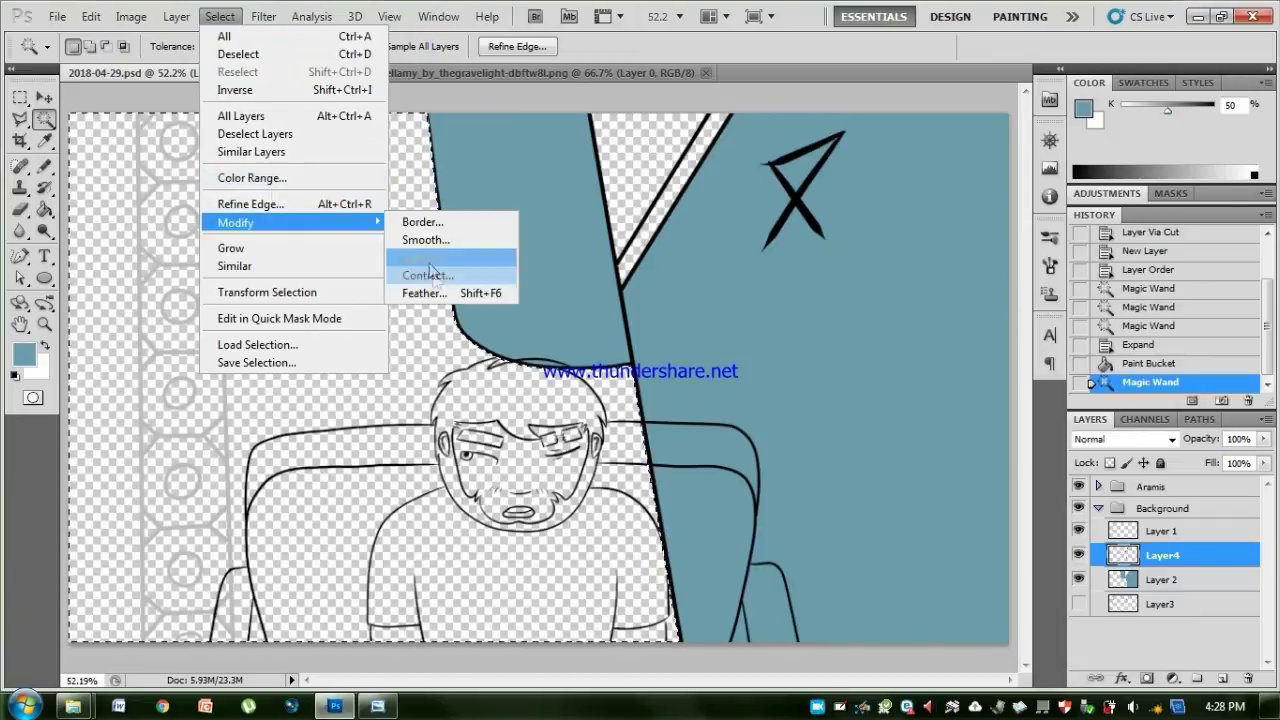
left_click(430, 262)
key("Return")
Fill the selected wall area with dark blue on Layer 2 instead of Layer4.
key("g")
left_click(351, 414)
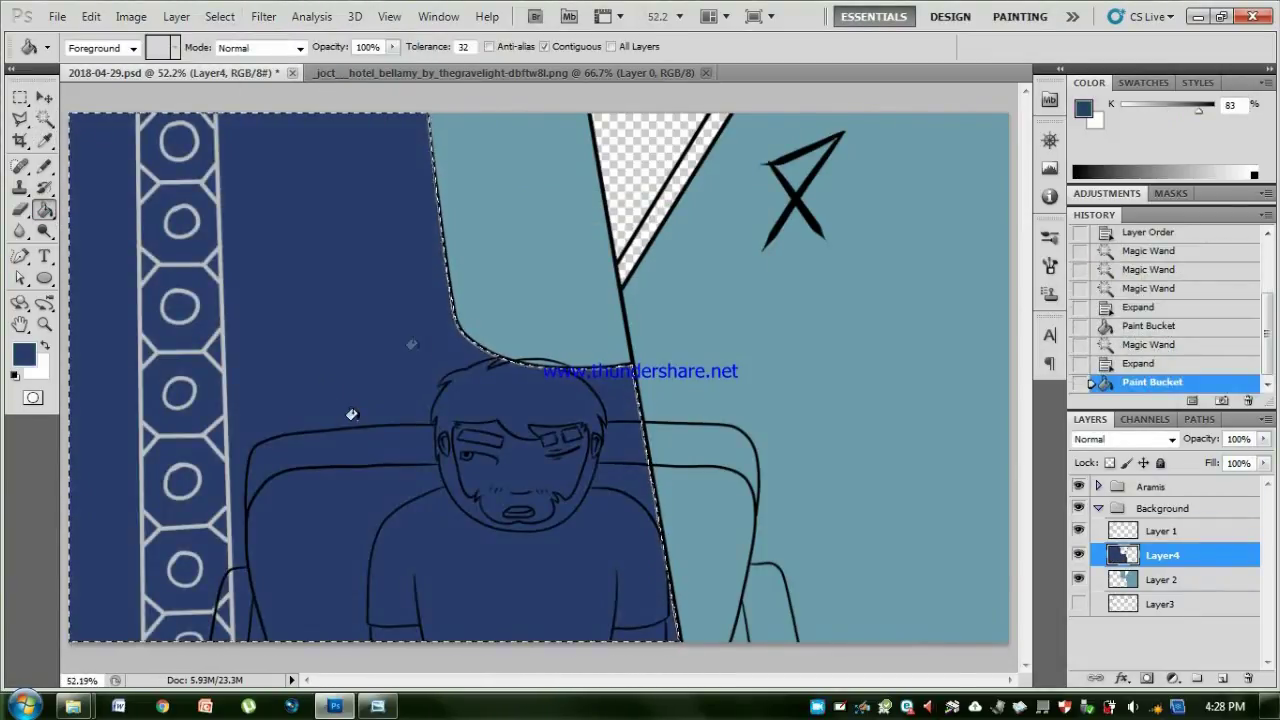
key("ctrl+z")
key("alt+bracketleft")
left_click(137, 396)
Select the narrow strip between the two diagonal lines, expand the selection and fill it with dark maroon on Layer 2.
key("alt+bracketright")
key("w")
left_click(740, 318)
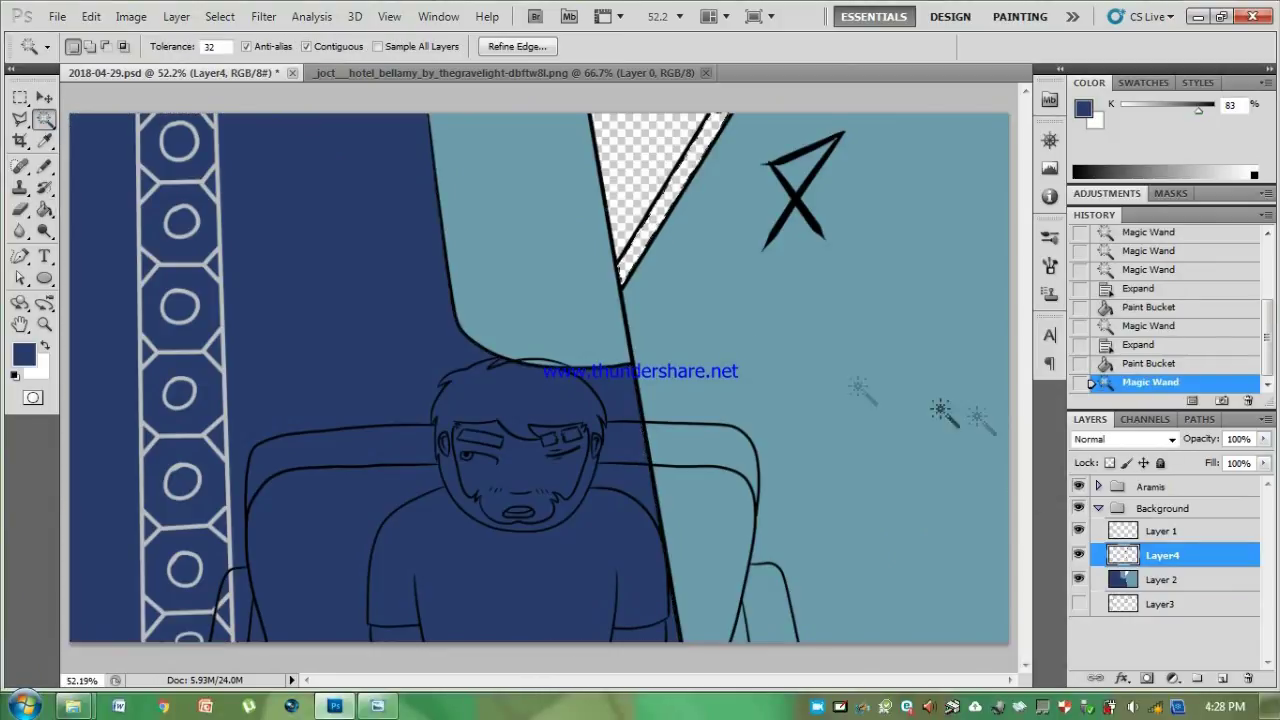
key("alt+bracketleft")
left_click(177, 16)
mouse_move(333, 228)
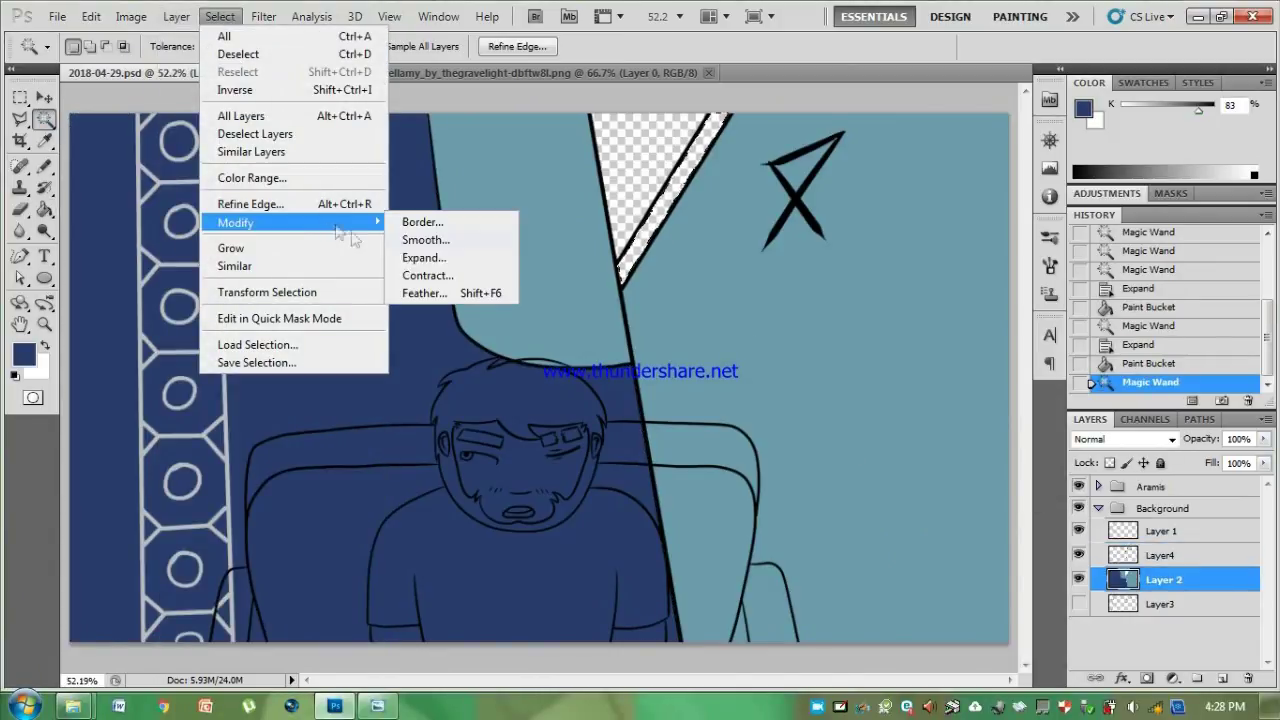
left_click(424, 258)
left_click(716, 214)
key("i")
key("g")
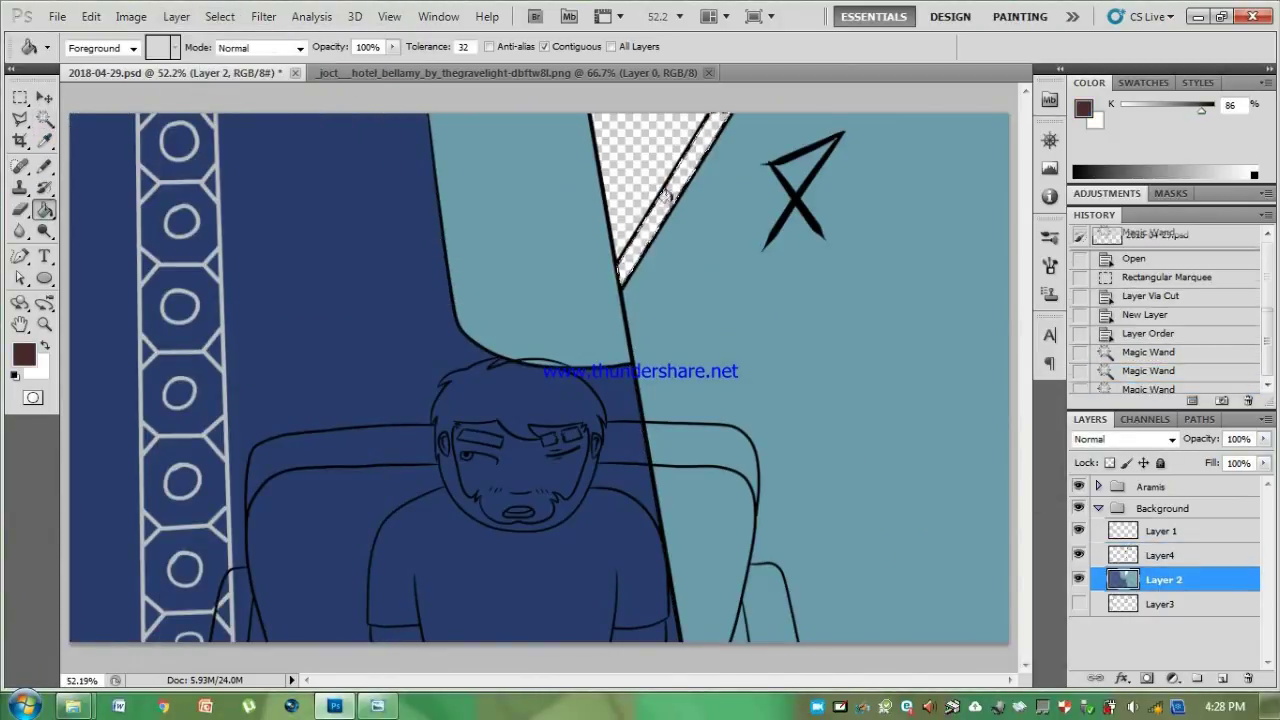
left_click(662, 192)
Select the triangular area beside the diagonal strip on Layer4 and expand the selection.
key("alt+bracketright")
key("w")
left_click(662, 192)
left_click(220, 16)
left_click(420, 258)
key("Return")
Fill the triangle with a dusty brown on Layer 2 and clear the selection.
key("alt+bracketleft")
key("g")
key("alt+bracketleft")
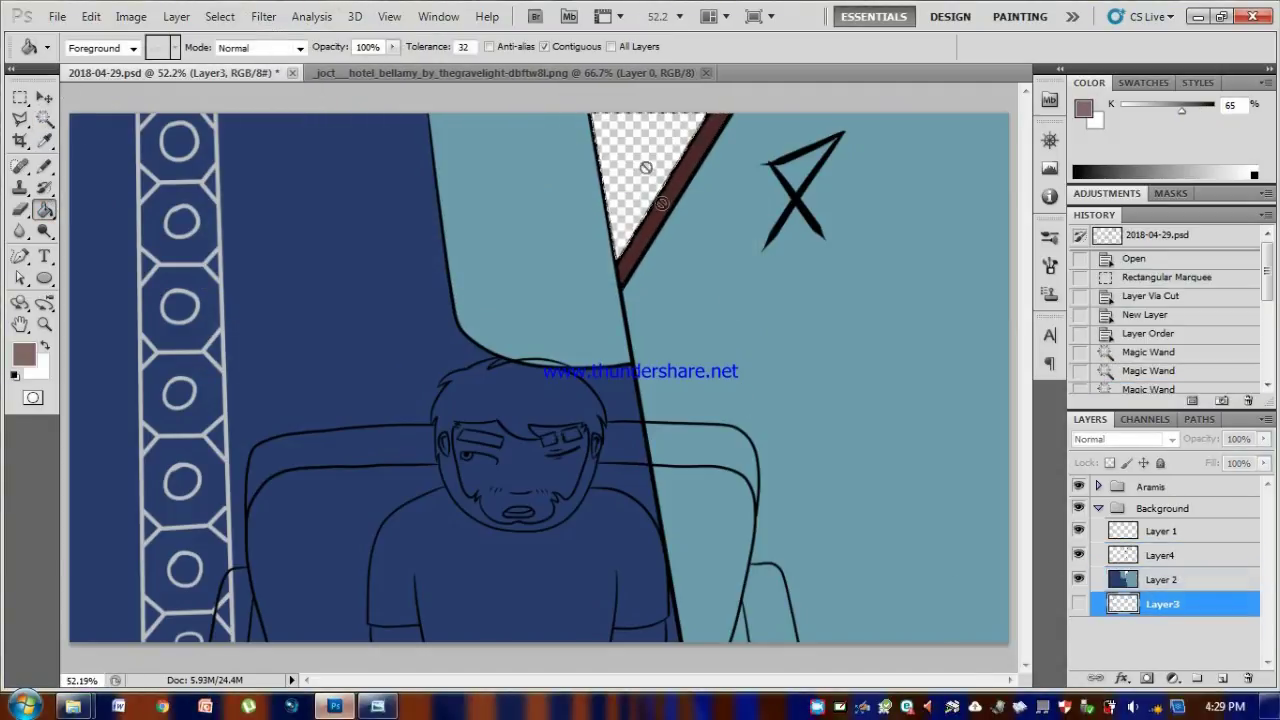
left_click(1143, 580)
left_click(650, 170)
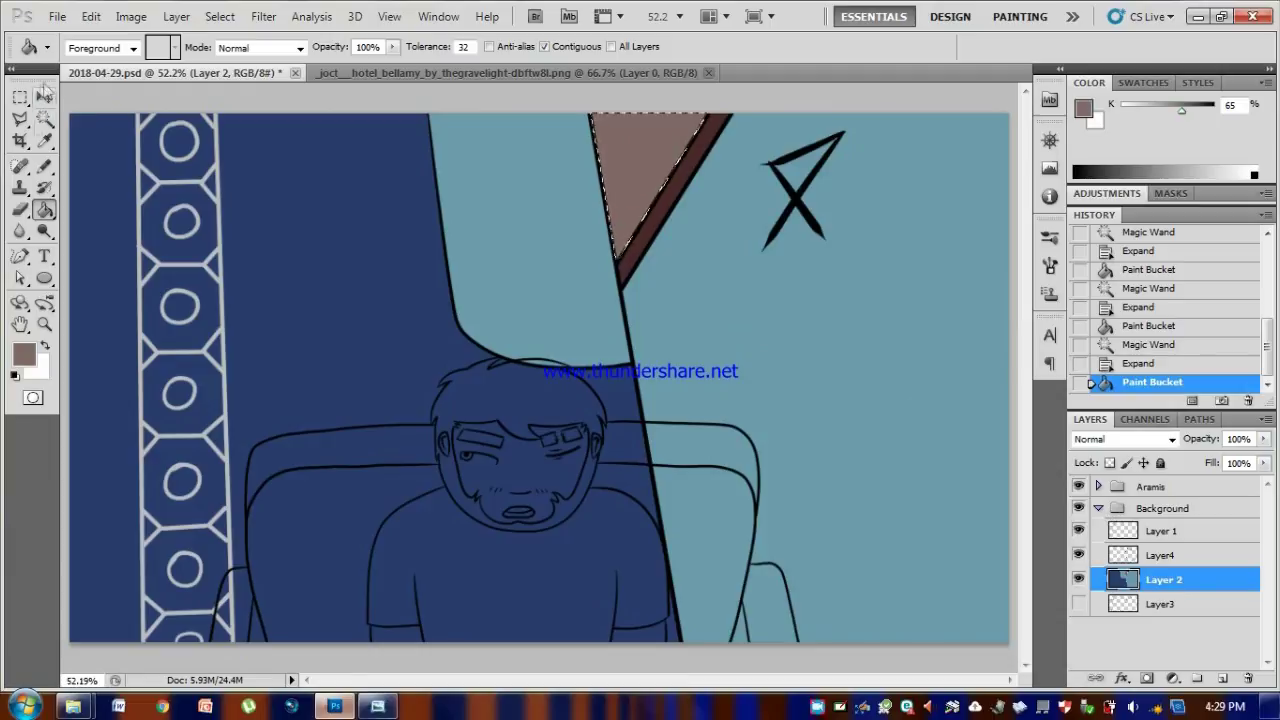
key("w")
key("ctrl+d")
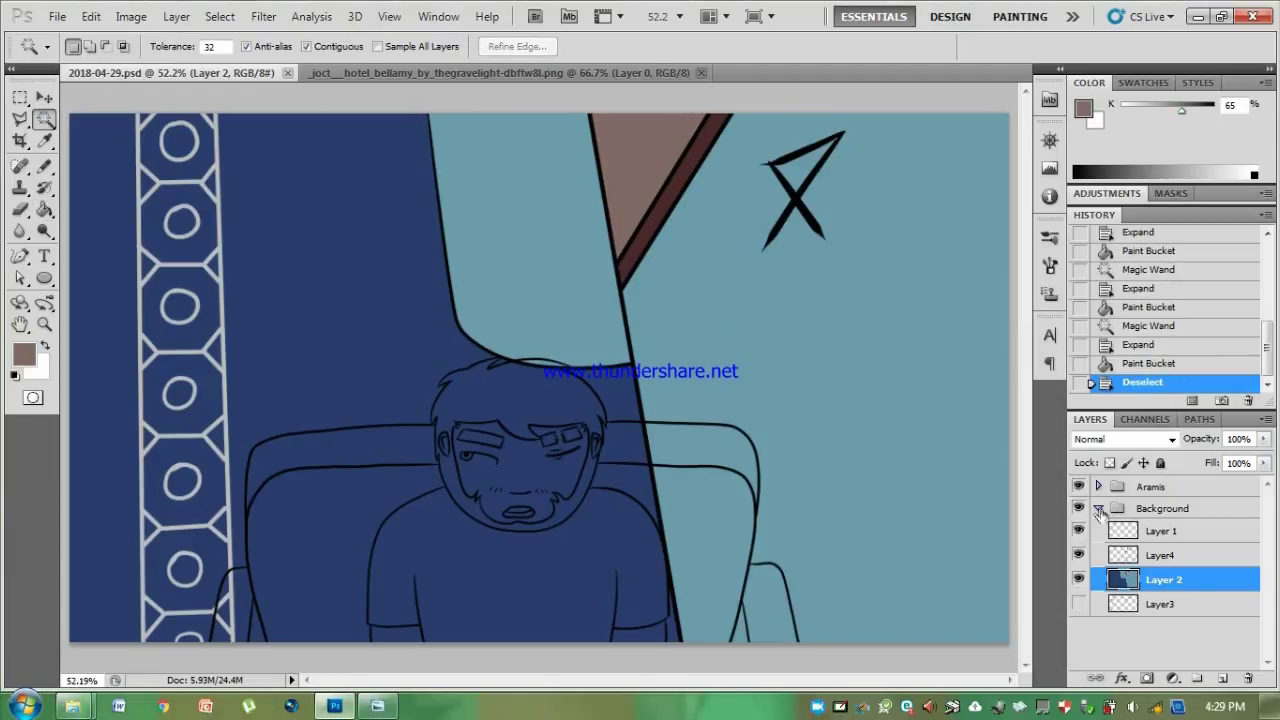
Collapse the Background group and add a new layer above Layer1 in the Aramis group.
left_click(1098, 510)
left_click(1098, 486)
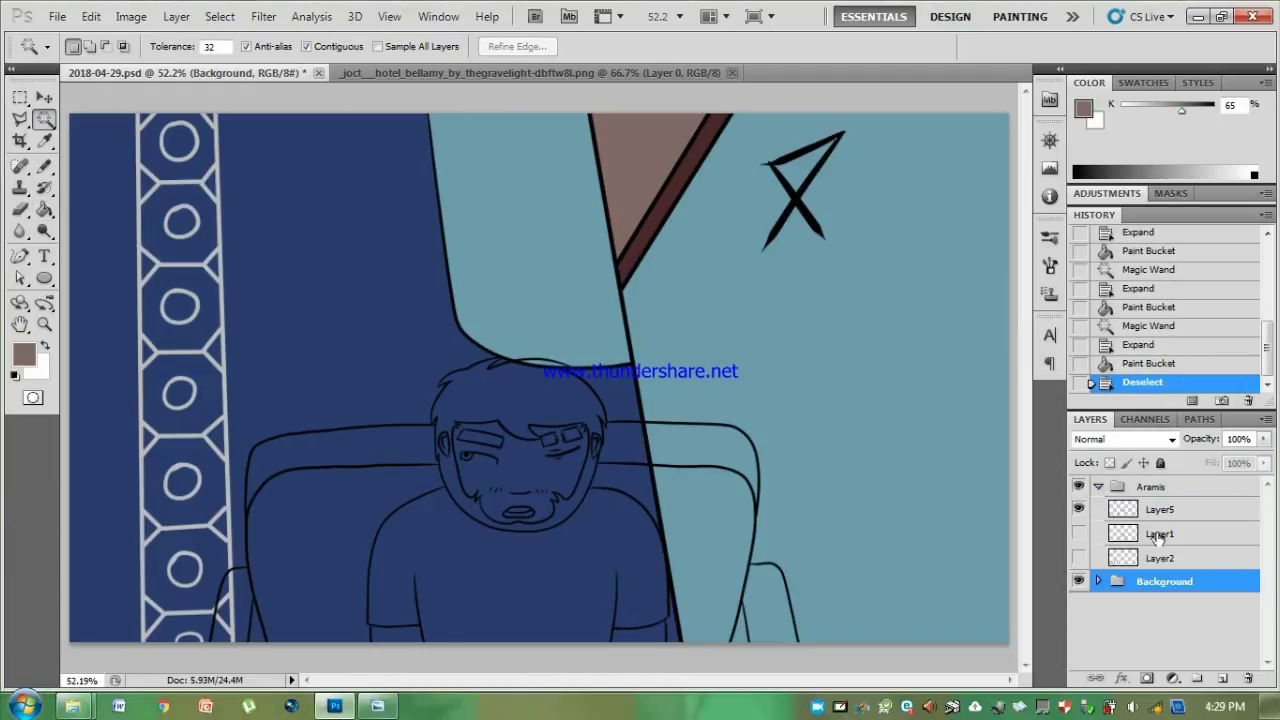
left_click(1158, 534)
left_click(176, 16)
mouse_move(189, 34)
left_click(429, 34)
left_click(808, 216)
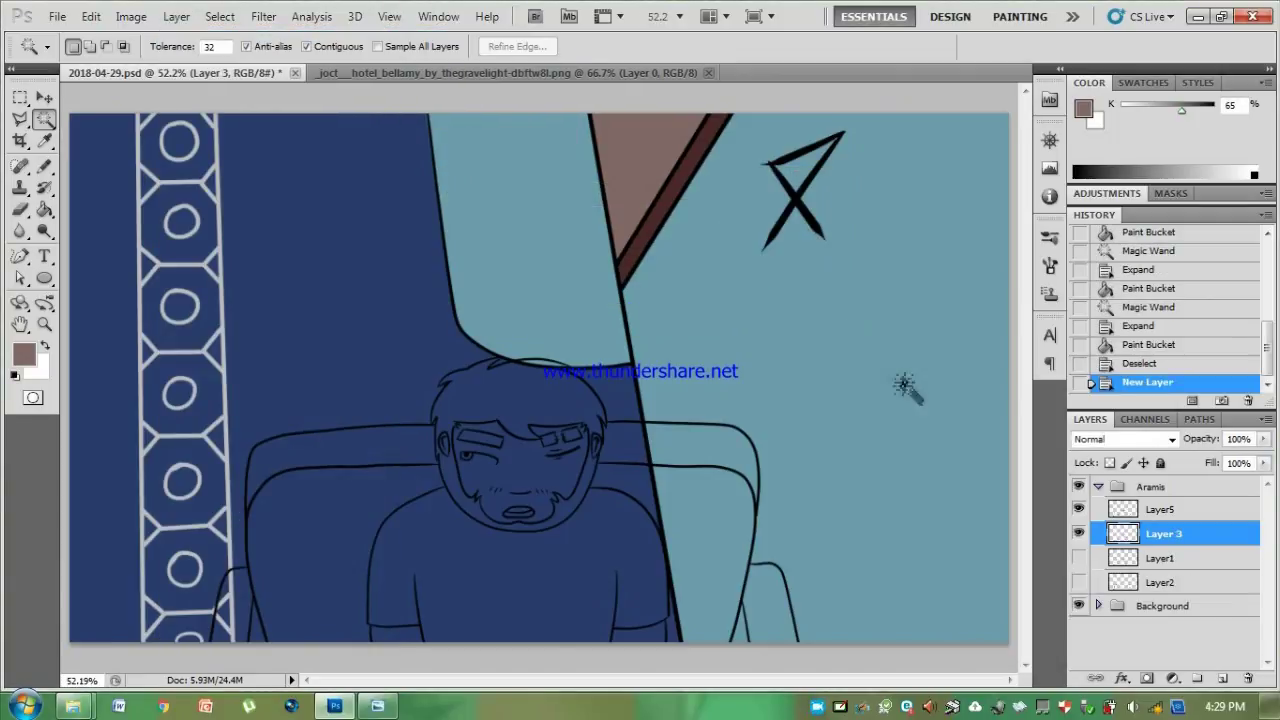
Select all chair back and armrest regions on both sides of the character, using the Layer5 line art.
left_click(332, 452)
left_click(298, 603, "shift")
left_click(257, 632, "shift")
left_click(230, 615, "shift")
left_click(638, 450, "shift")
left_click(690, 530, "shift")
left_click(760, 632, "shift")
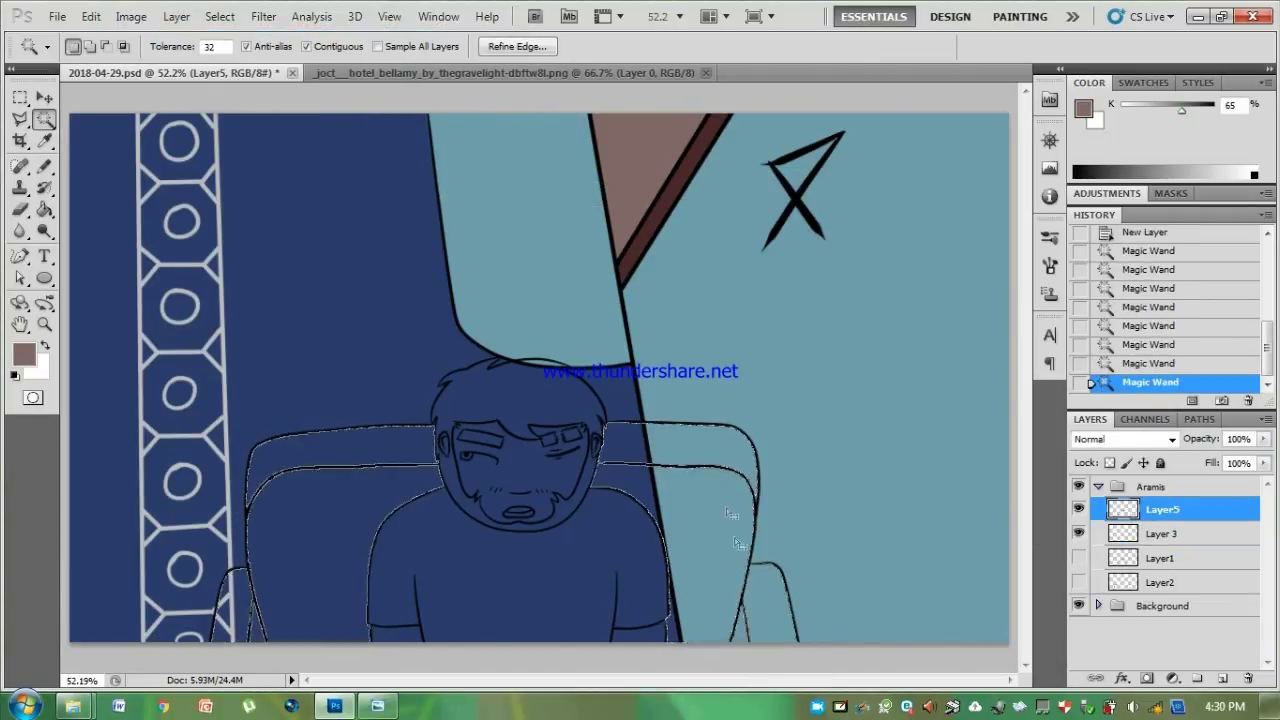
Expand the chair selection and fill the chair back and armrests with medium blue on Layer 3.
left_click(220, 16)
mouse_move(257, 220)
left_click(442, 257)
key("Return")
left_click(1146, 536)
left_click(44, 209)
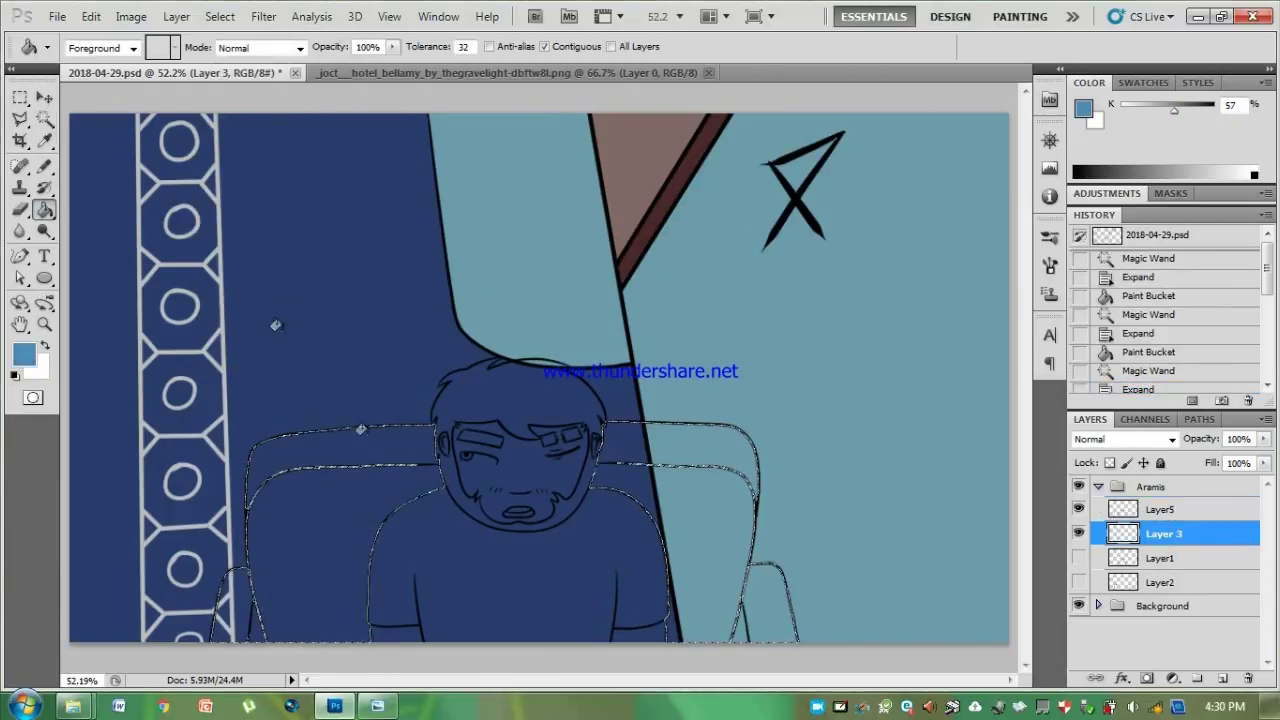
left_click(350, 490)
Select the character's hair, beard and eyebrow areas with the Magic Wand on Layer5.
left_click(1160, 510)
key("i")
key("w")
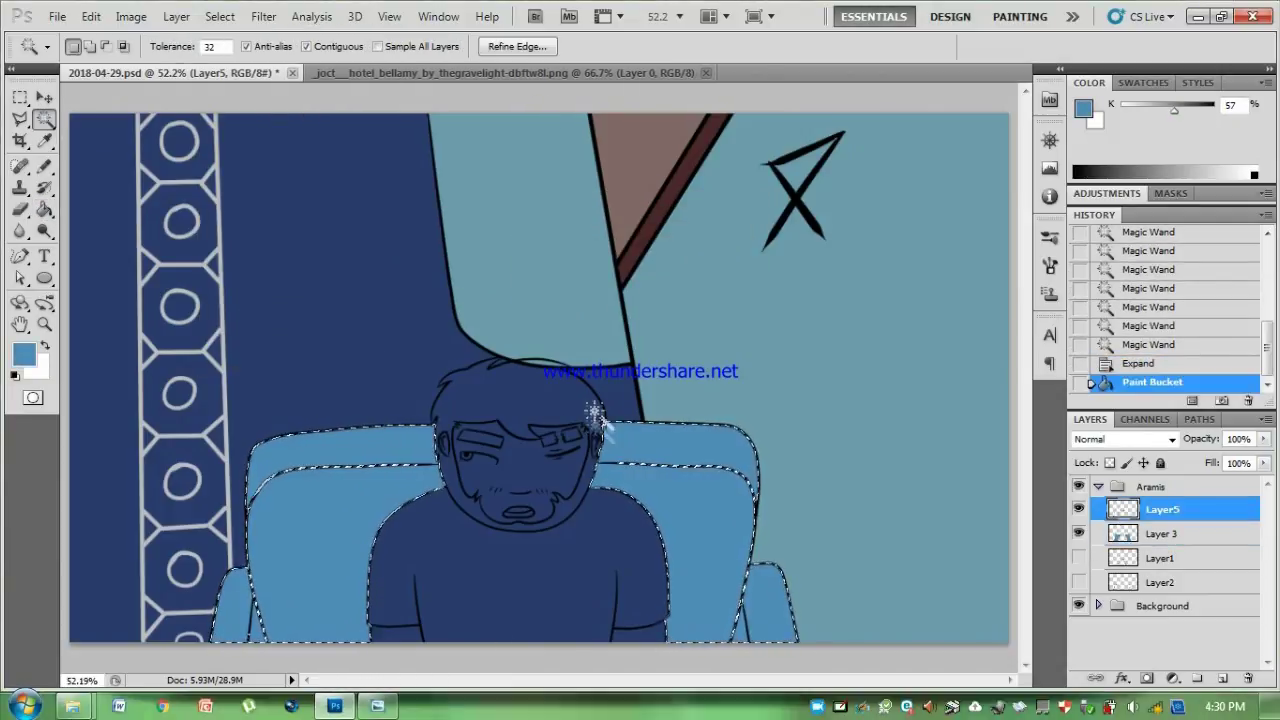
left_click(550, 401)
key("ctrl+plus")
key("ctrl+plus")
key("ctrl+plus")
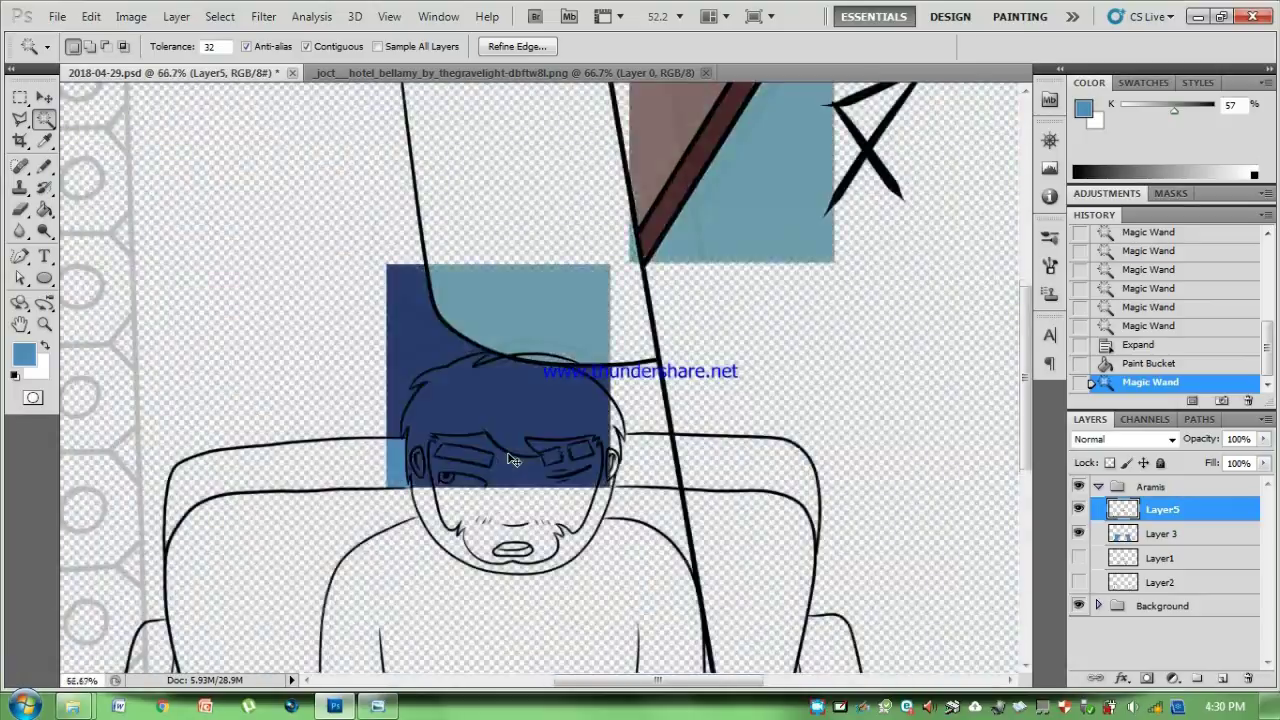
left_click_drag(1024, 371, 1024, 431)
left_click(345, 289, "shift")
left_click(575, 285, "shift")
left_click(651, 270, "shift")
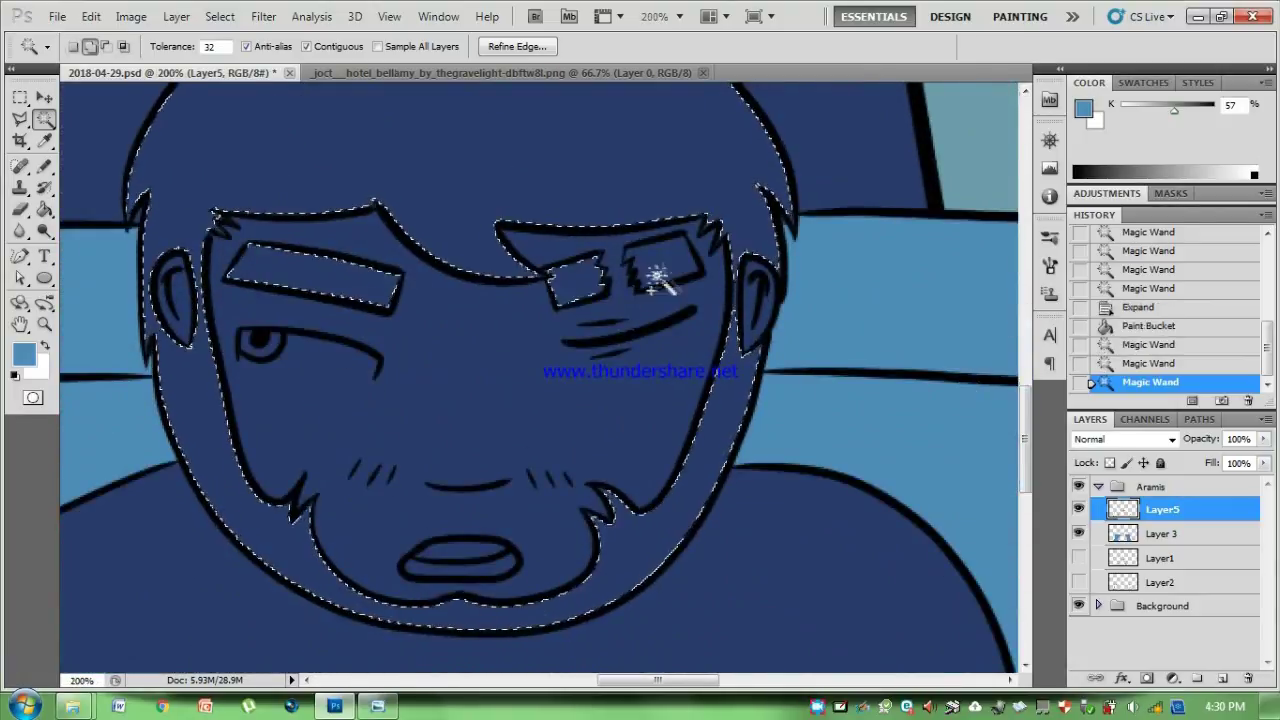
Expand the hair, beard and eyebrow selection and fill it with dark brown on Layer 3.
left_click(220, 16)
mouse_move(300, 220)
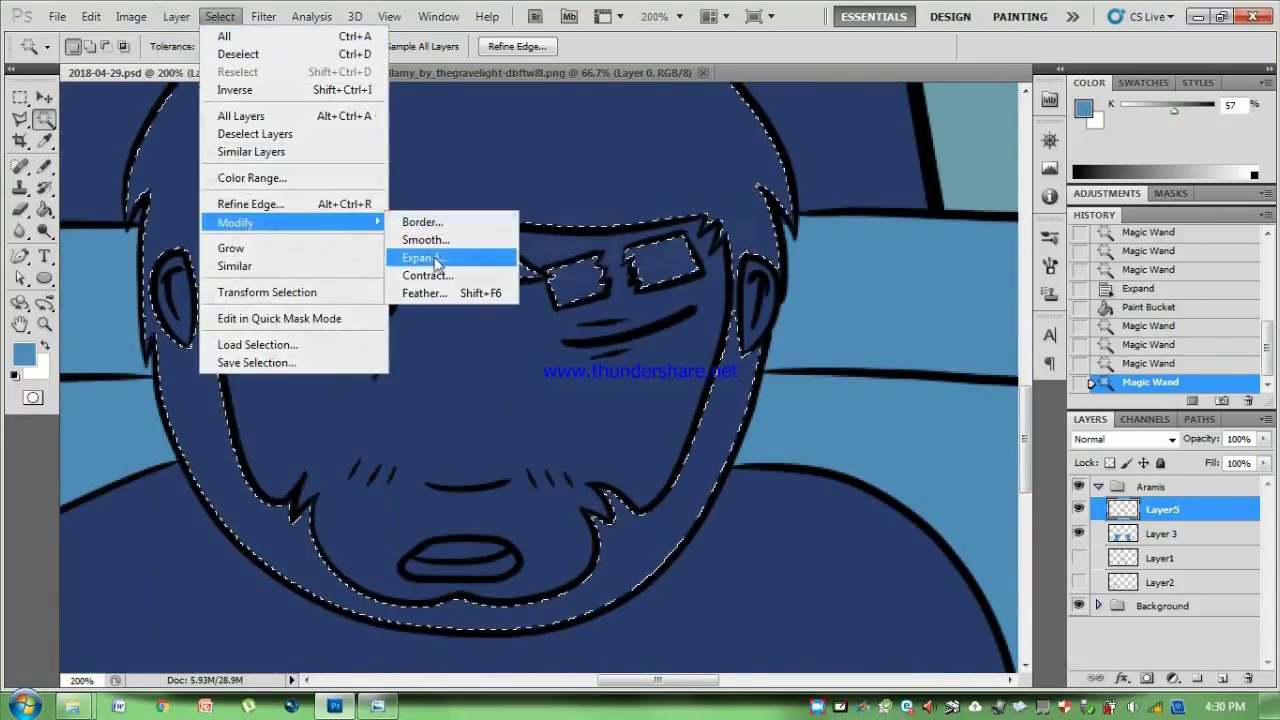
left_click(429, 254)
key("Return")
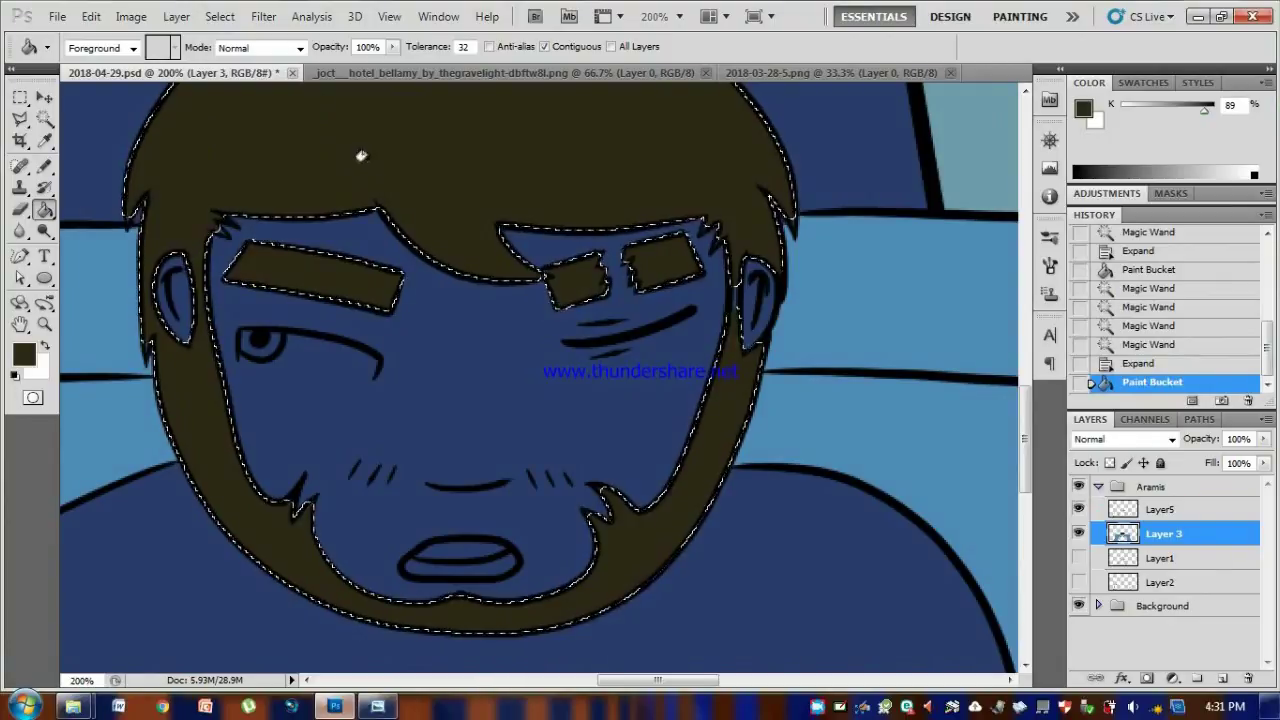
Select the face and both ears, including the inner ear areas, using the Layer5 line art.
key("w")
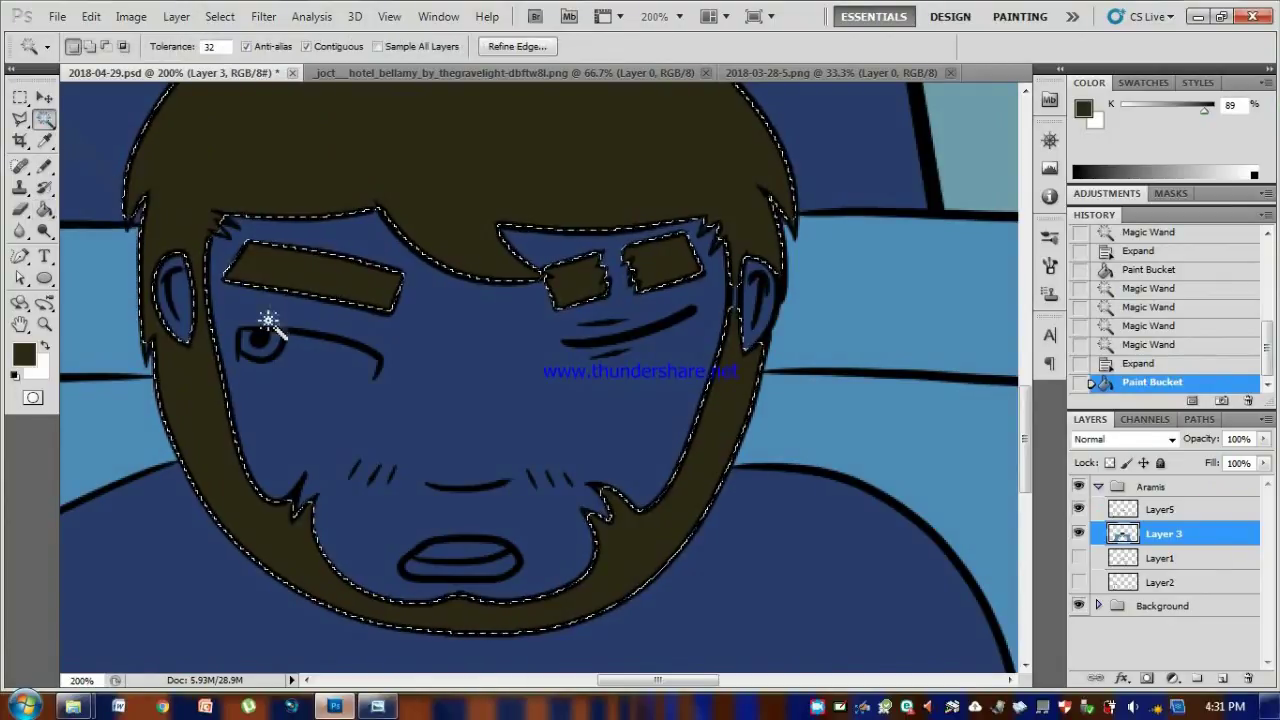
left_click(176, 300)
key("ctrl+z")
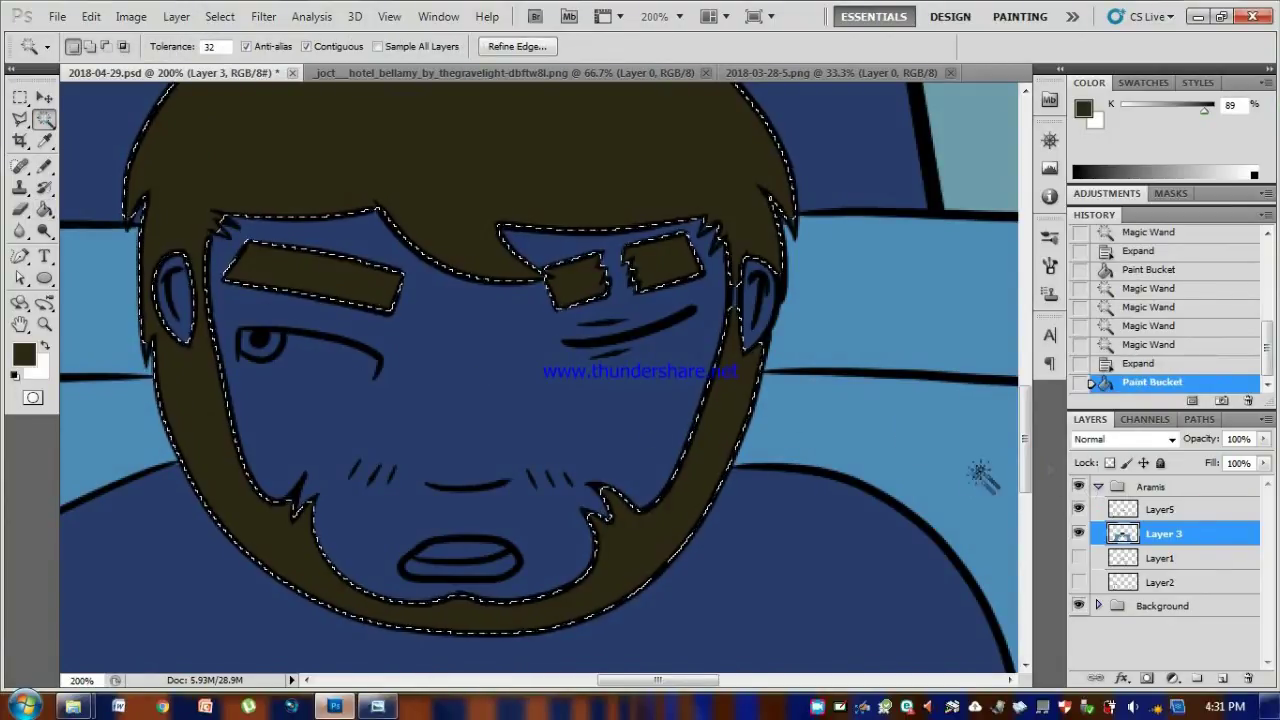
left_click(1155, 509)
key("ctrl+z")
left_click(180, 268, "shift")
left_click(410, 297, "shift")
left_click(752, 278, "shift")
left_click(755, 287, "shift")
left_click_drag(1026, 426, 1030, 450)
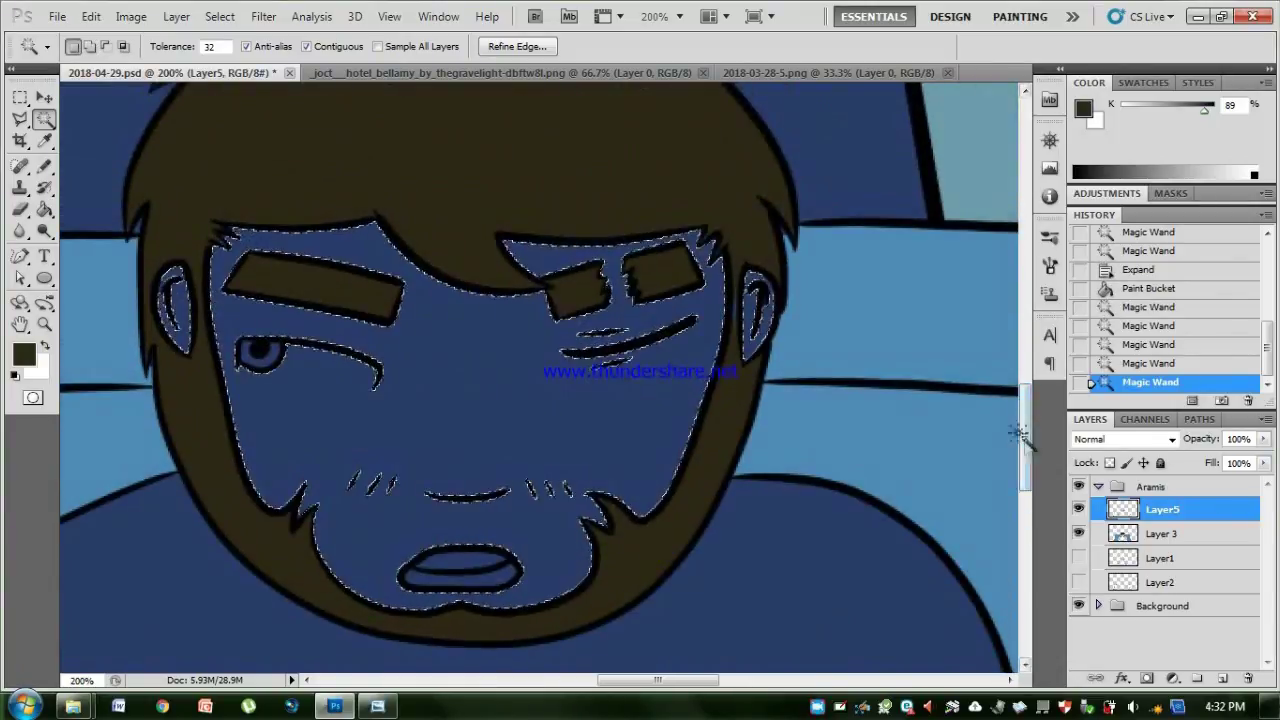
Expand the selection around the face and ears.
left_click(220, 16)
mouse_move(300, 223)
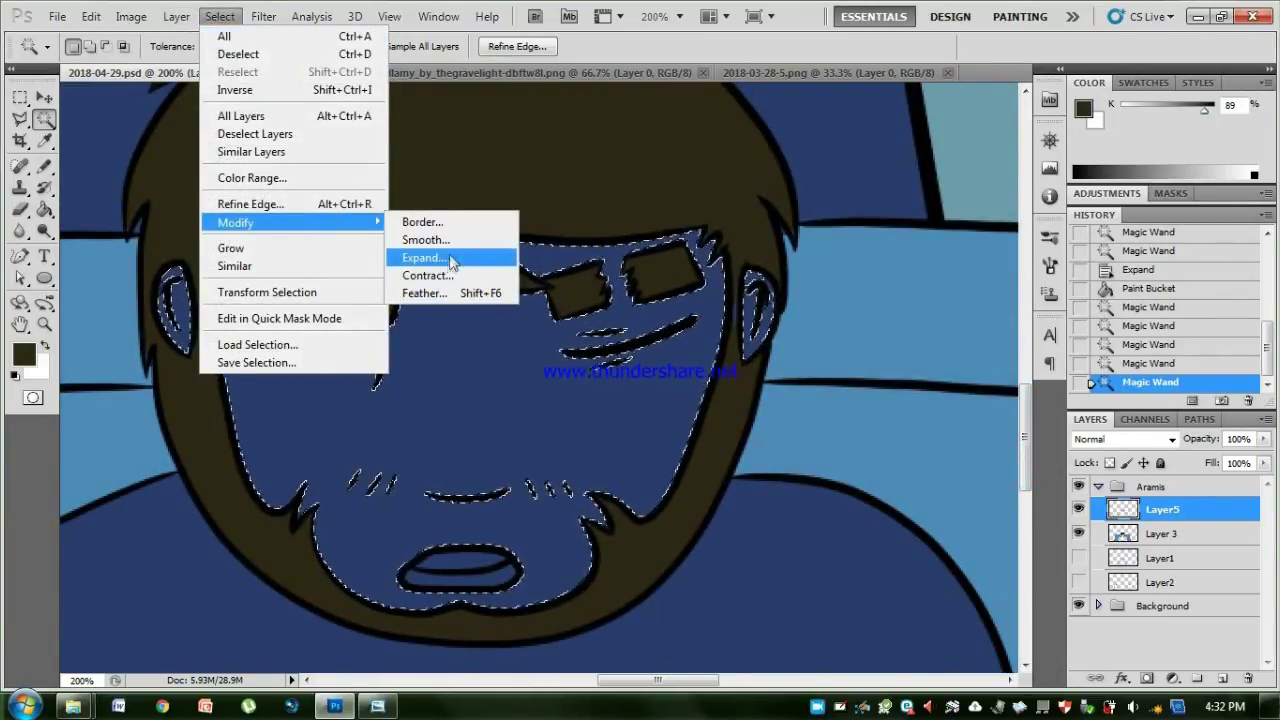
left_click(440, 254)
left_click(706, 244)
Sample the light skin tone from 2018-03-28-5.png and fill the face and ears with it on Layer 3.
left_click(45, 141)
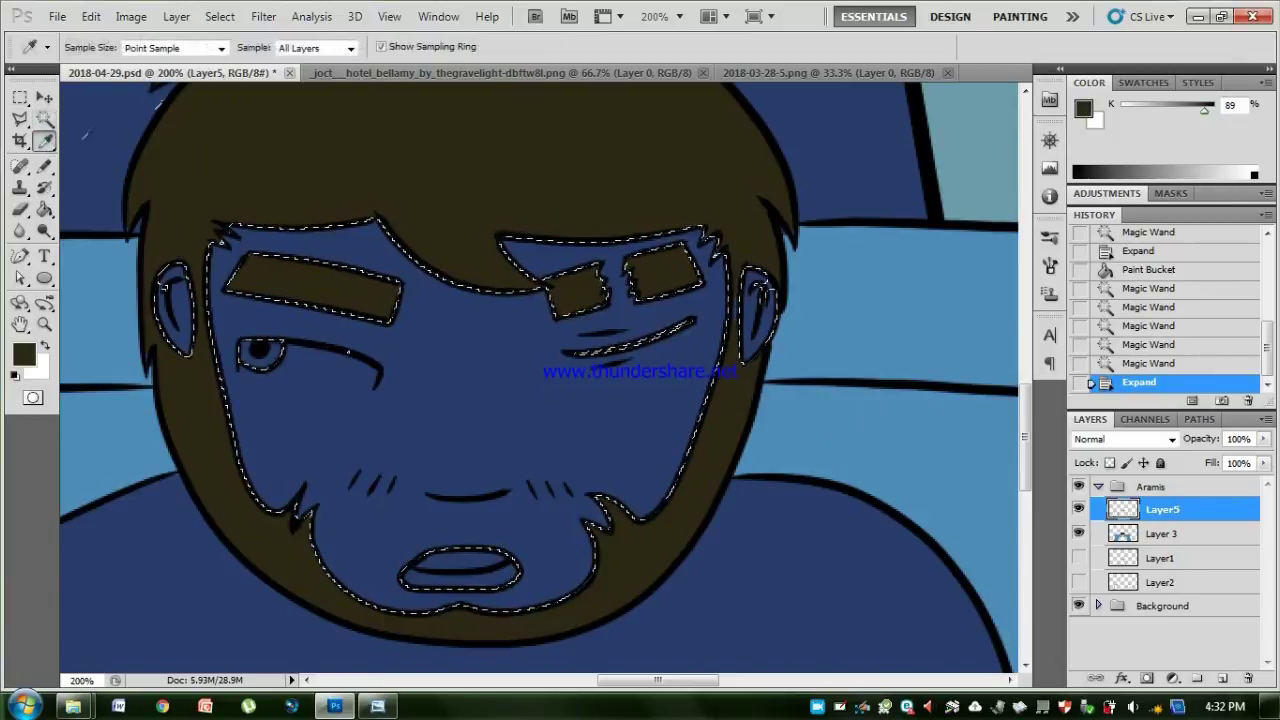
left_click(790, 73)
left_click(467, 299)
left_click(165, 73)
left_click(45, 210)
left_click(1162, 534)
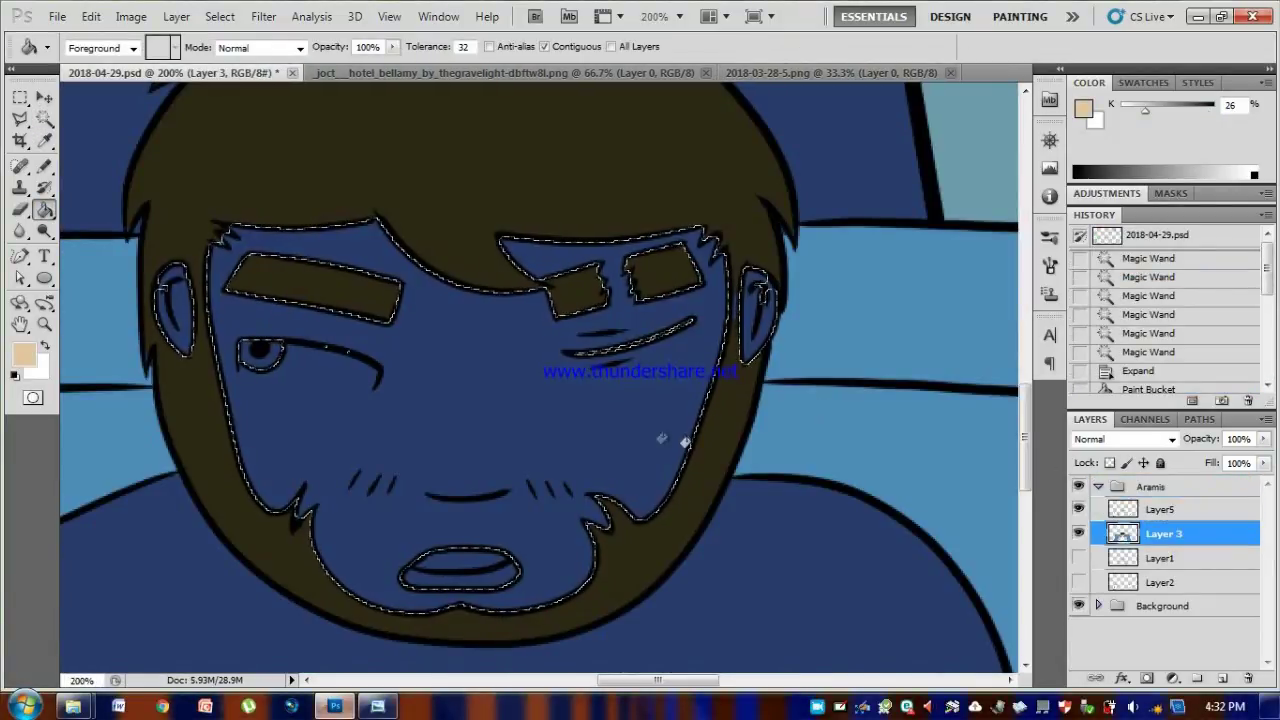
left_click(660, 430)
left_click(182, 318)
Select the open eye's iris on Layer5 with an expanded selection and fill it with reddish brown on Layer 3.
key("w")
key("alt+bracketright")
left_click(262, 352)
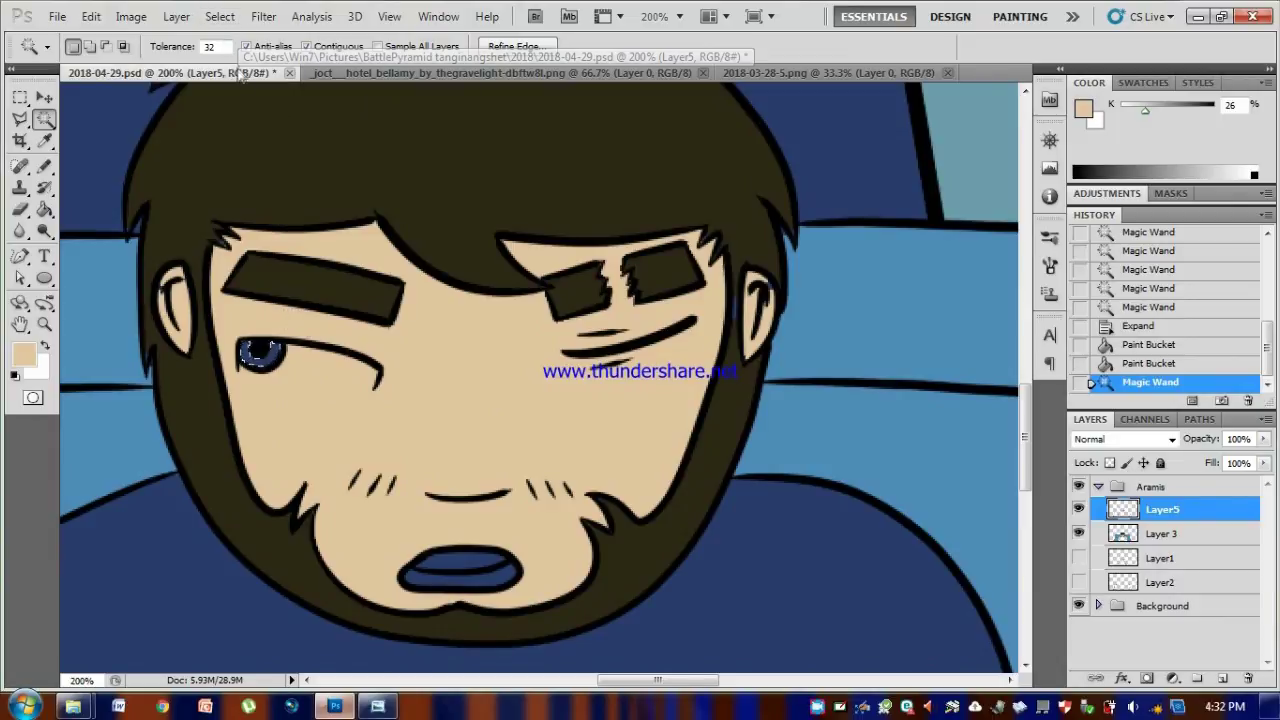
left_click(219, 16)
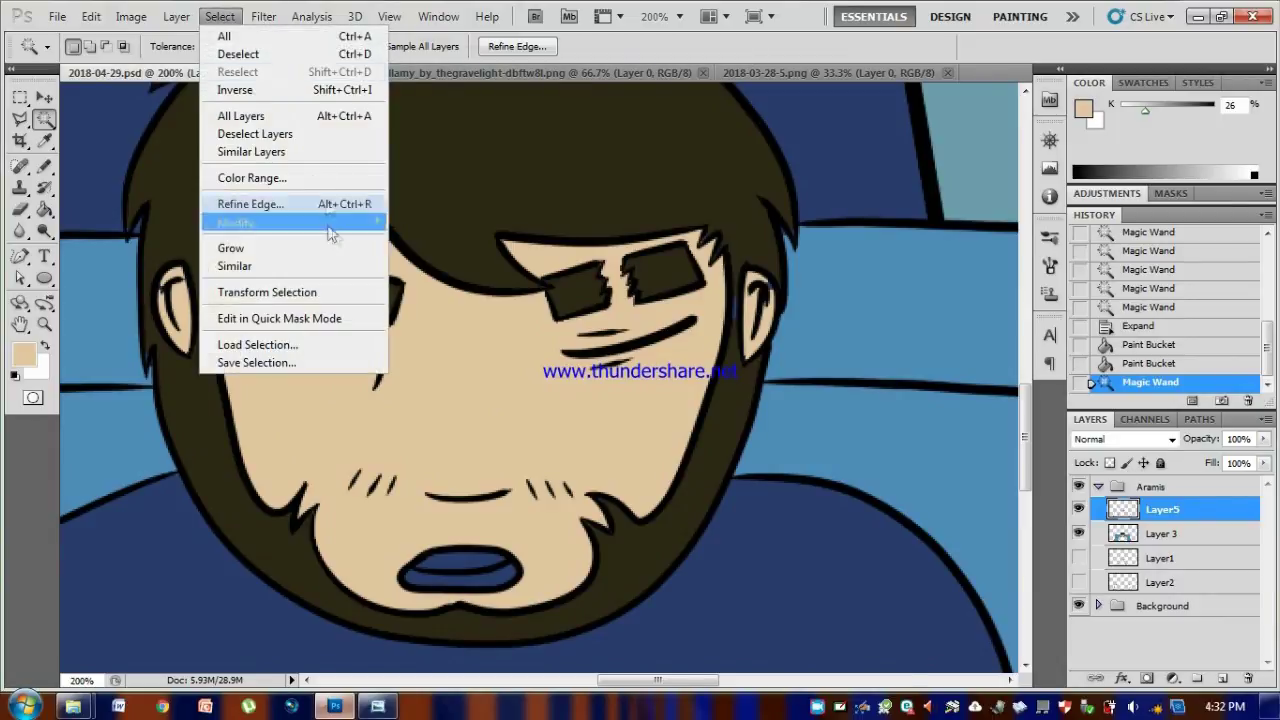
mouse_move(250, 222)
left_click(460, 263)
left_click(713, 238)
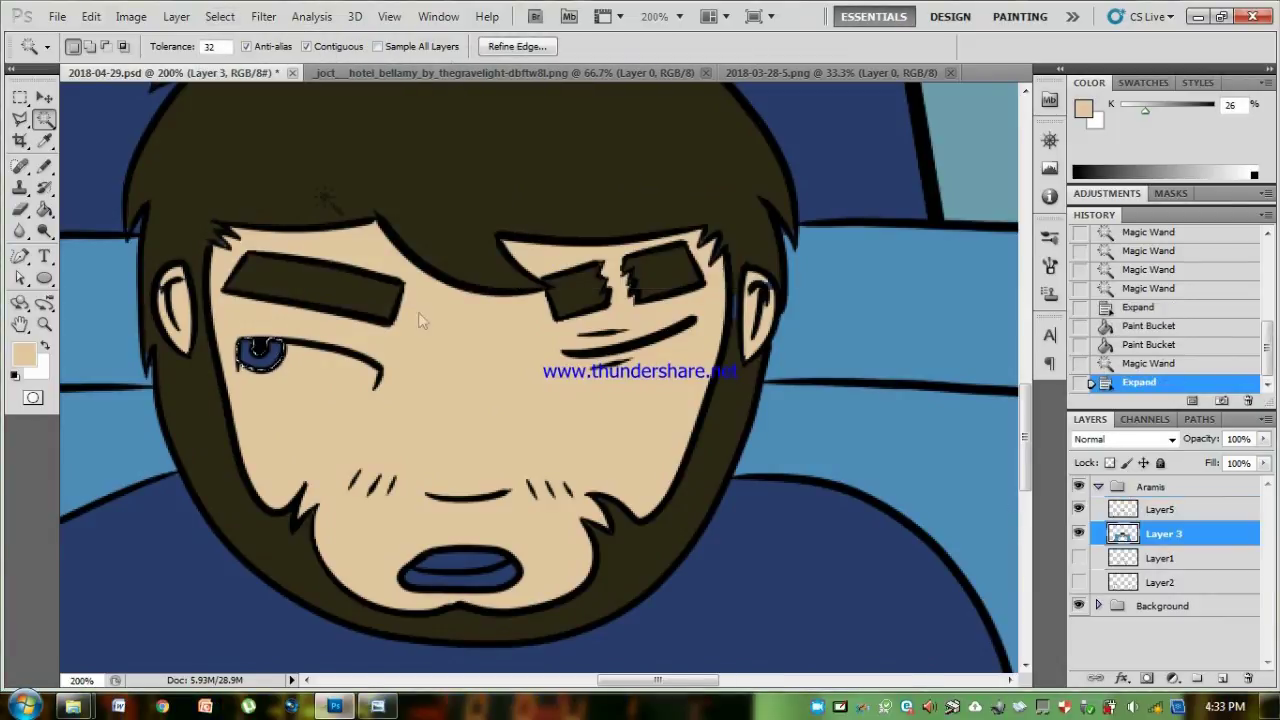
left_click(244, 352)
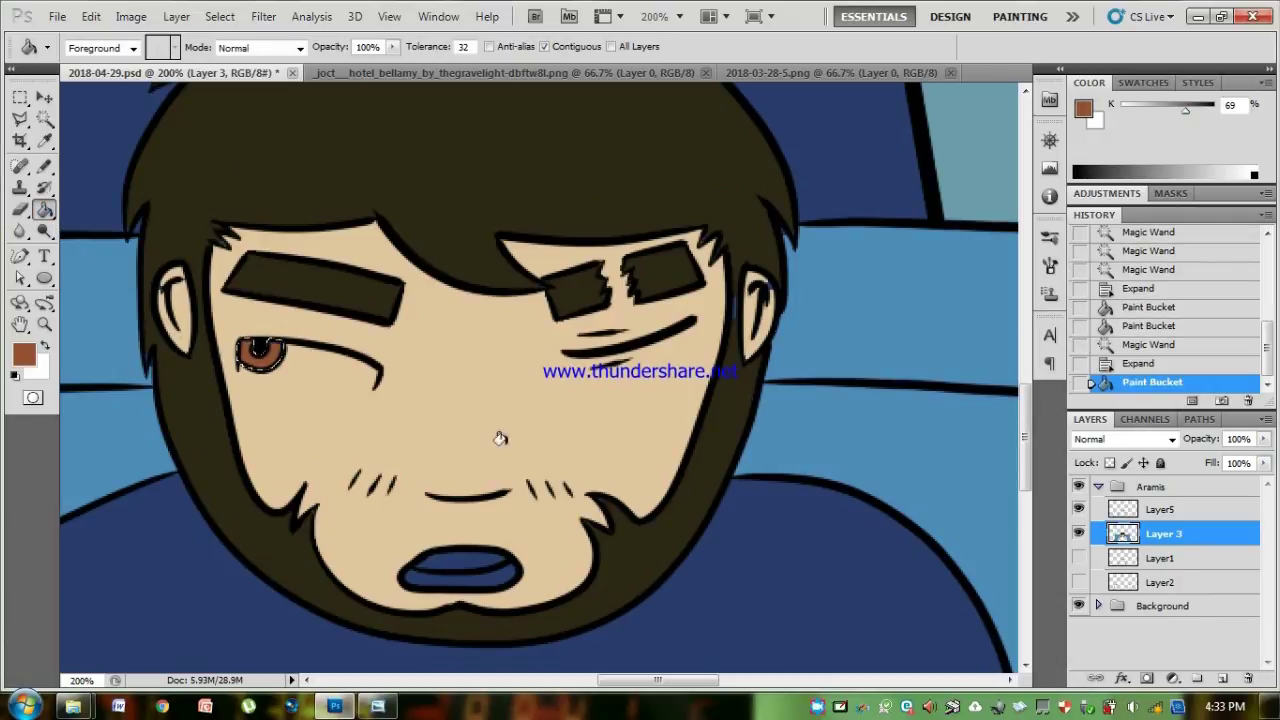
Select the teeth area of the mouth and both bare forearms using the Layer5 line art.
left_click(1131, 512)
left_click(45, 119)
left_click(477, 563)
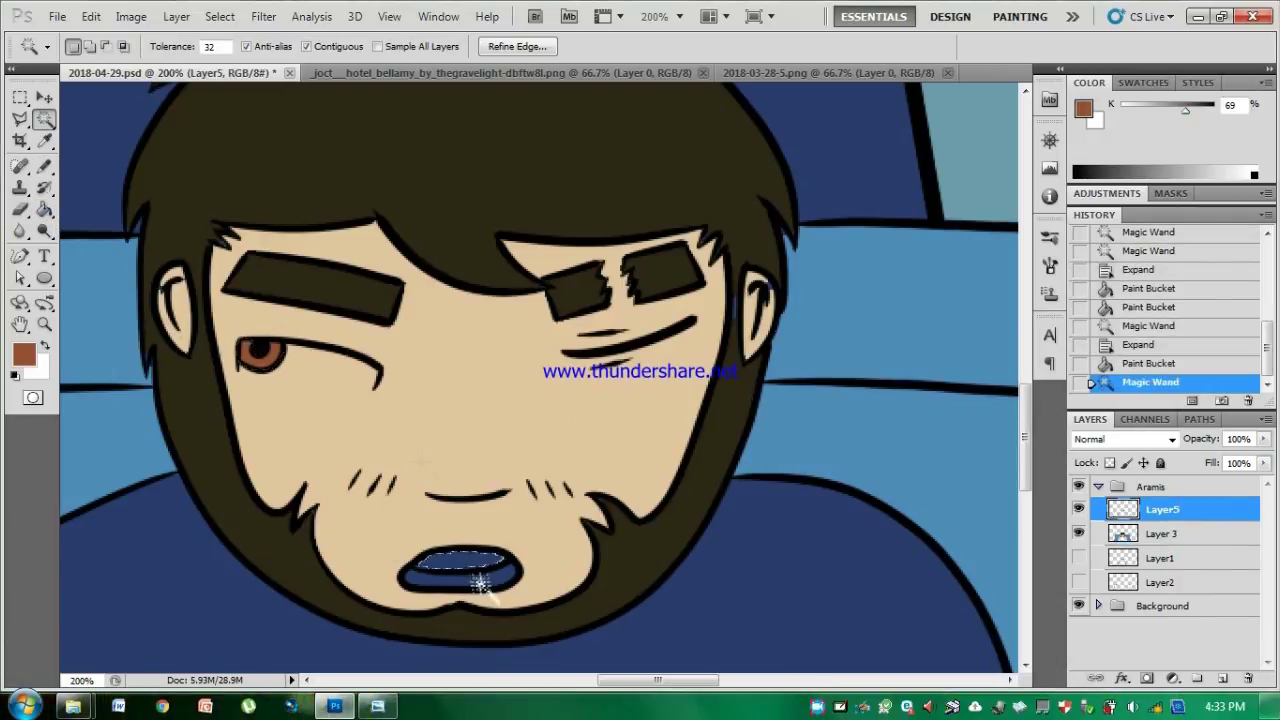
left_click(219, 16)
mouse_move(334, 223)
left_click(460, 263)
left_click_drag(1027, 431, 1027, 474)
left_click(922, 492, "shift")
left_click(74, 490, "shift")
Expand the teeth and forearm selection and fill it with white on Layer 3.
left_click(219, 16)
mouse_move(243, 217)
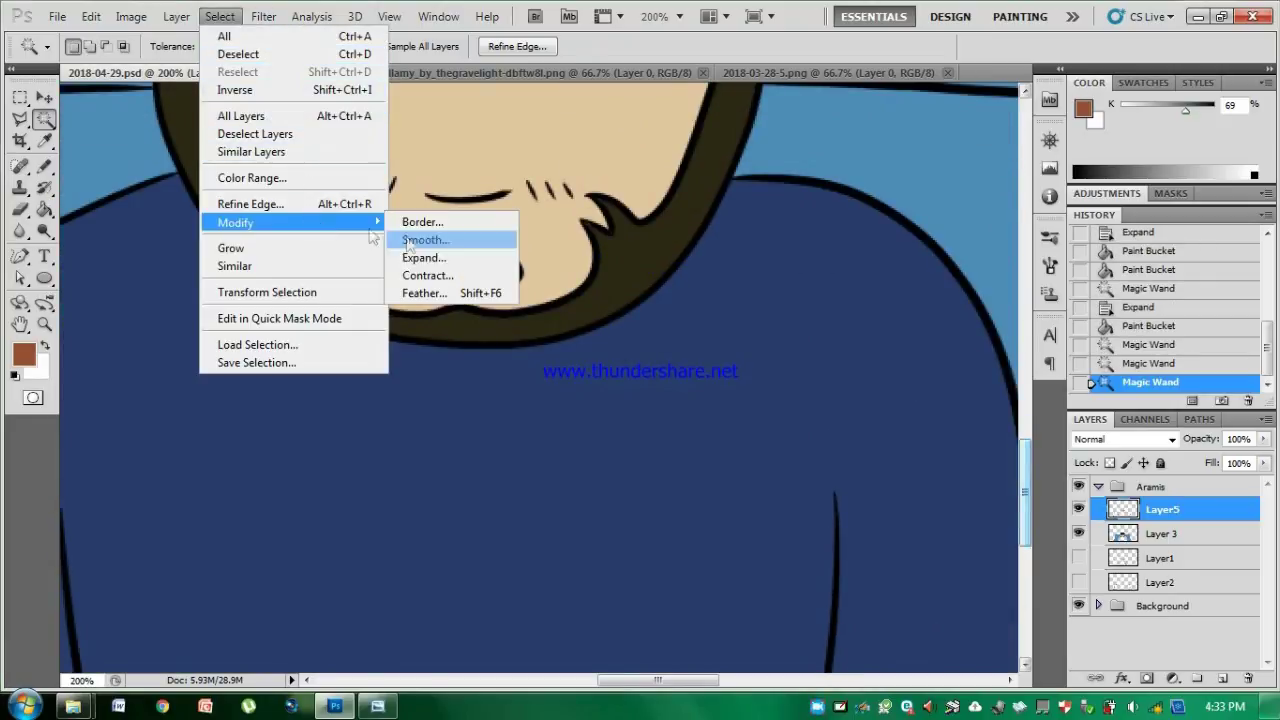
left_click(470, 254)
key("Return")
left_click(24, 354)
left_click(755, 108)
left_click(1185, 96)
left_click(45, 210)
left_click(457, 262)
key("ctrl+z")
left_click(1163, 534)
left_click(448, 262)
Select the lower mouth area on Layer5 and expand the selection by 2 pixels.
mouse_move(1025, 495)
left_mouse_down()
mouse_move(1025, 564)
mouse_move(1023, 466)
left_mouse_up()
right_click(818, 706)
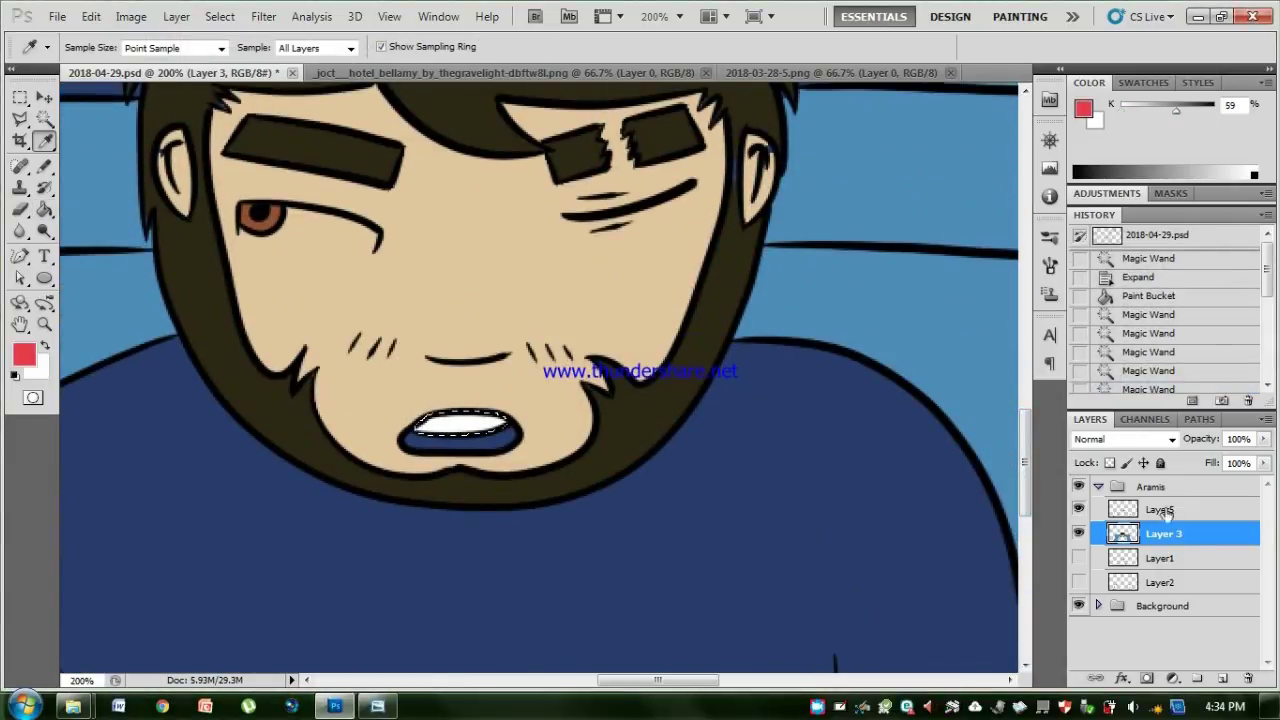
left_click(1160, 510)
key("w")
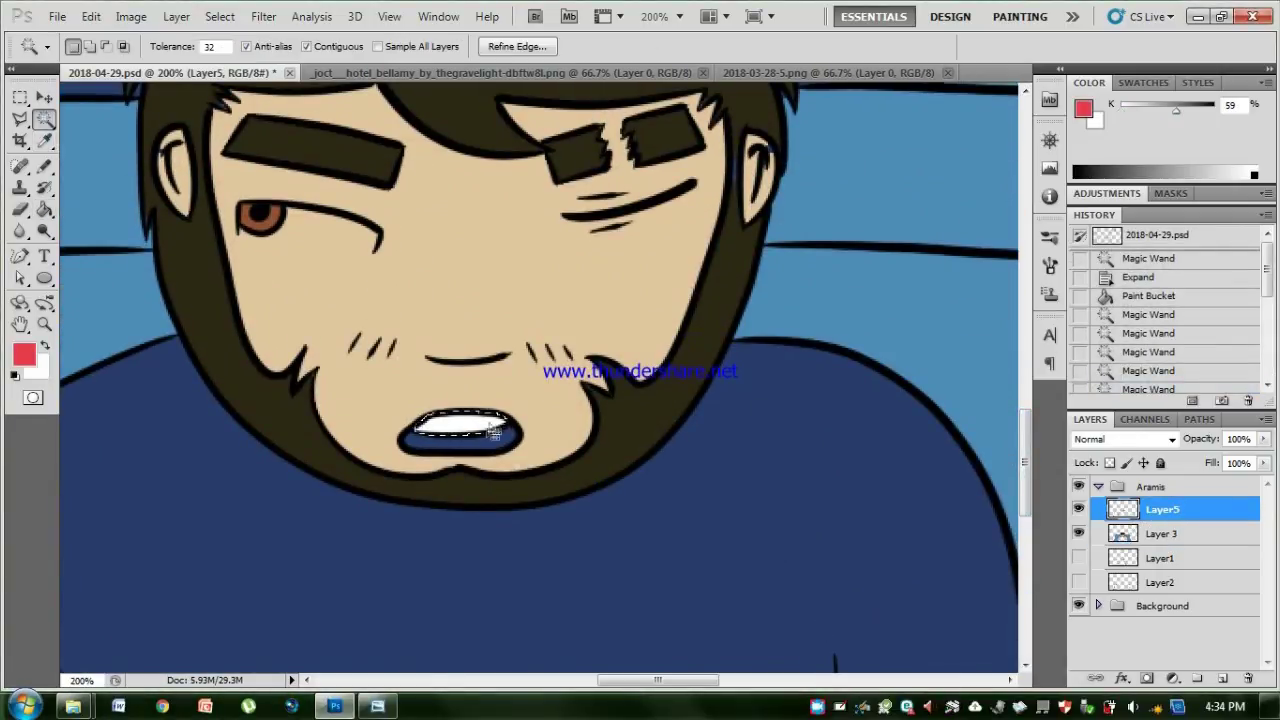
left_click(460, 443)
left_click(176, 16)
mouse_move(220, 17)
mouse_move(334, 224)
left_click(425, 259)
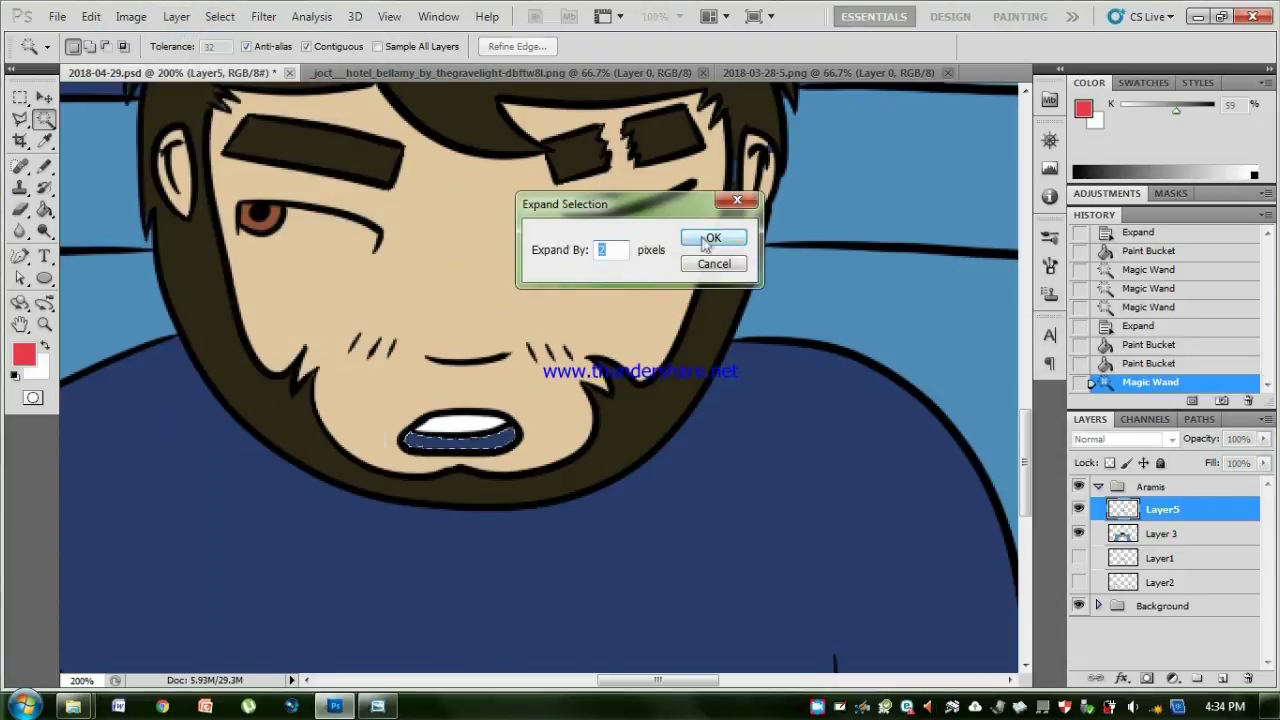
left_click(702, 242)
Fill the selected lower mouth area with red on Layer 3.
left_click(1162, 534)
left_click(44, 209)
left_click(470, 440)
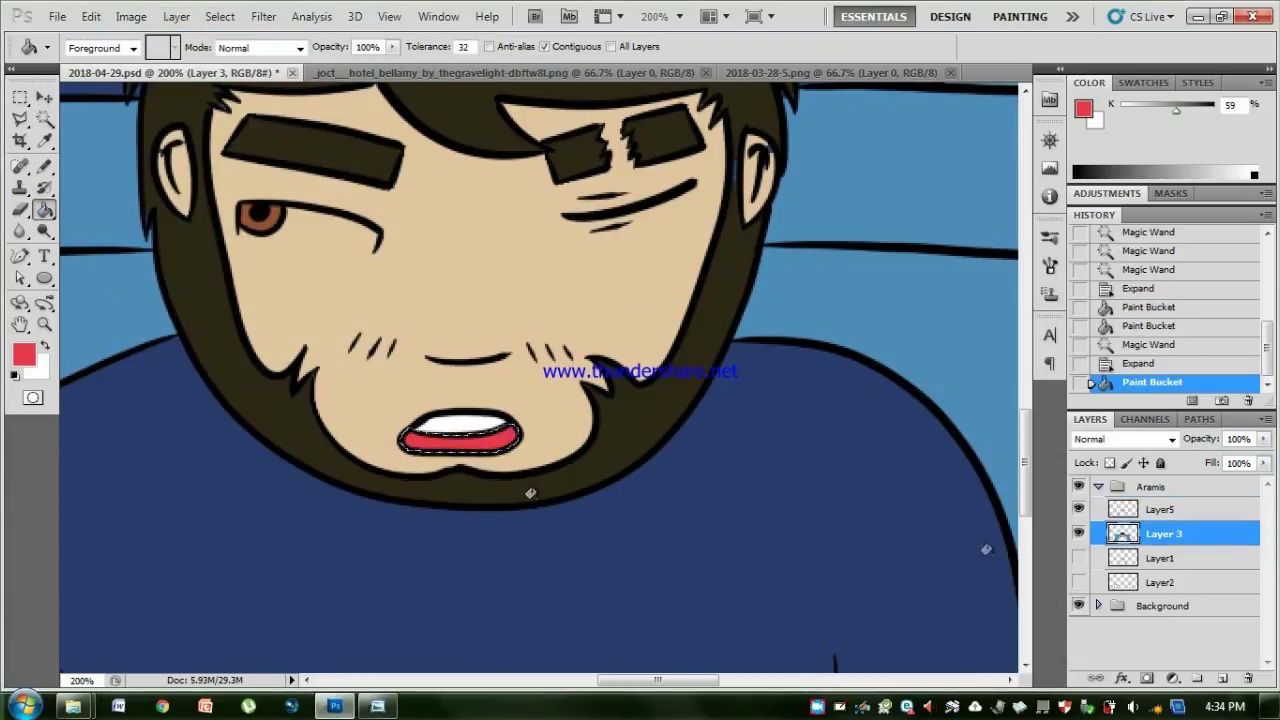
Select the character's shirt on Layer5 and expand the selection.
key("ctrl+minus")
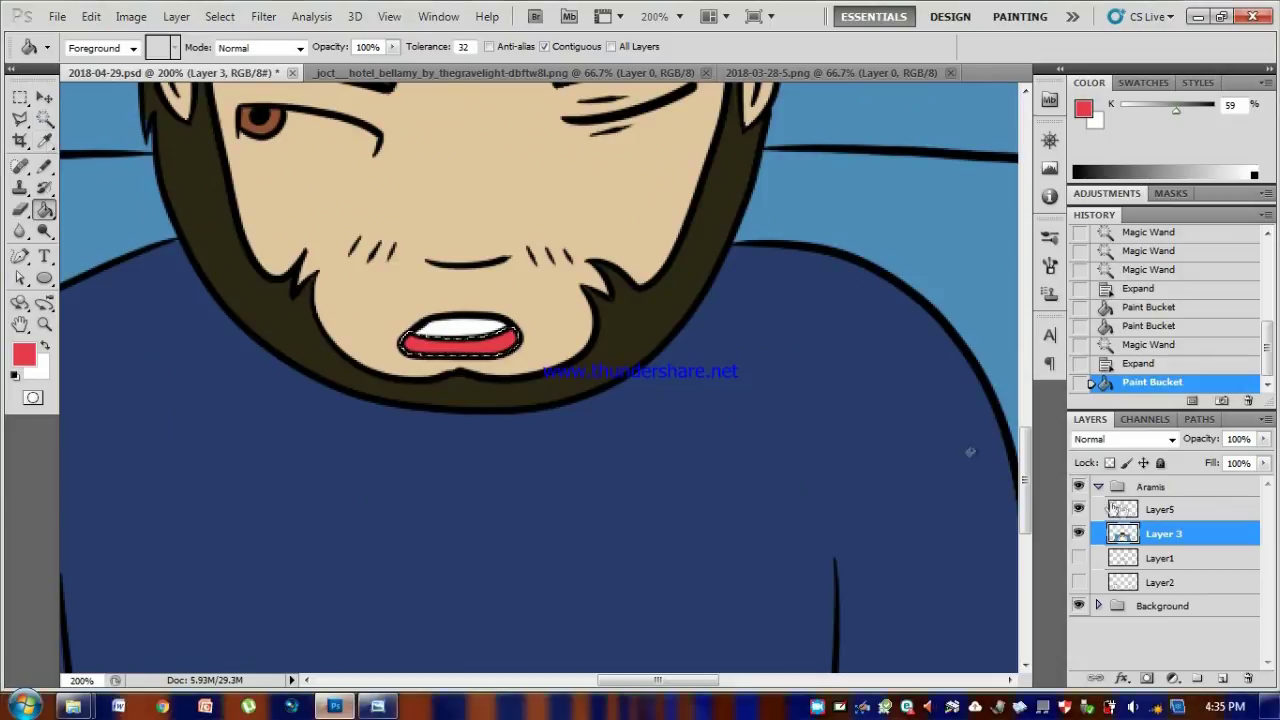
key("alt+bracketright")
left_click(44, 118)
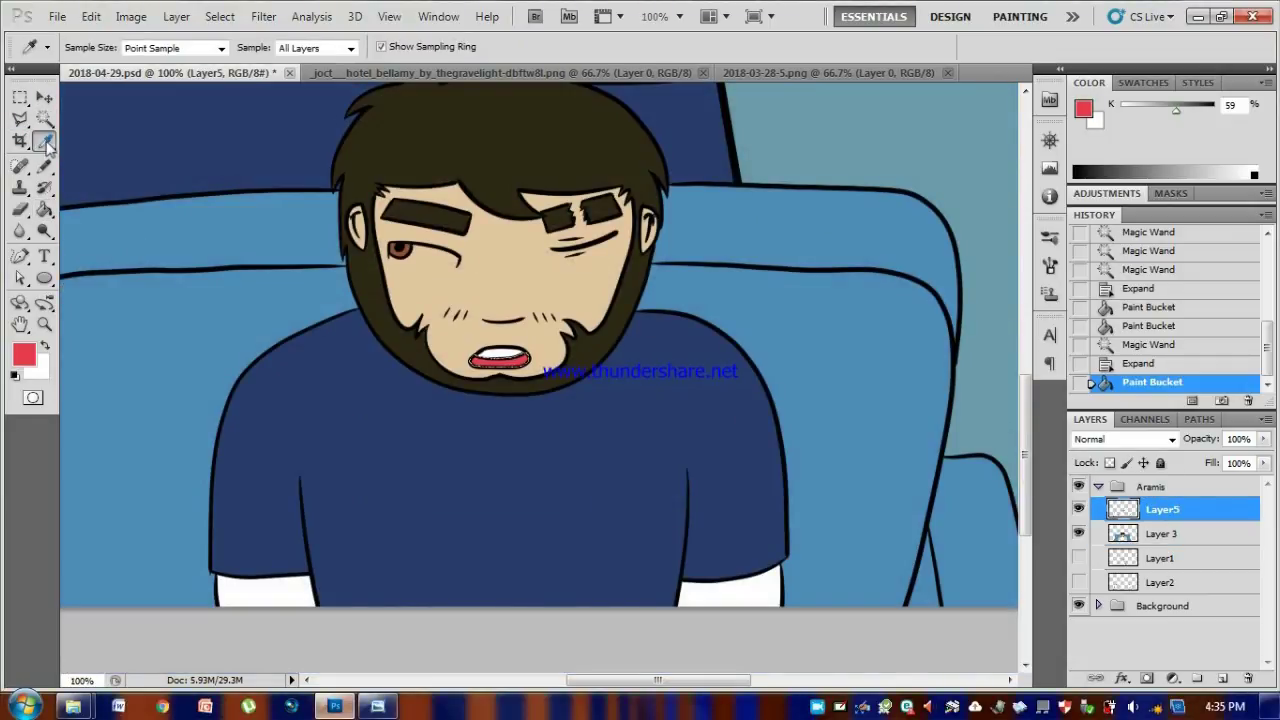
left_click(571, 491)
left_click(220, 16)
mouse_move(300, 222)
left_click(437, 258)
key("Return")
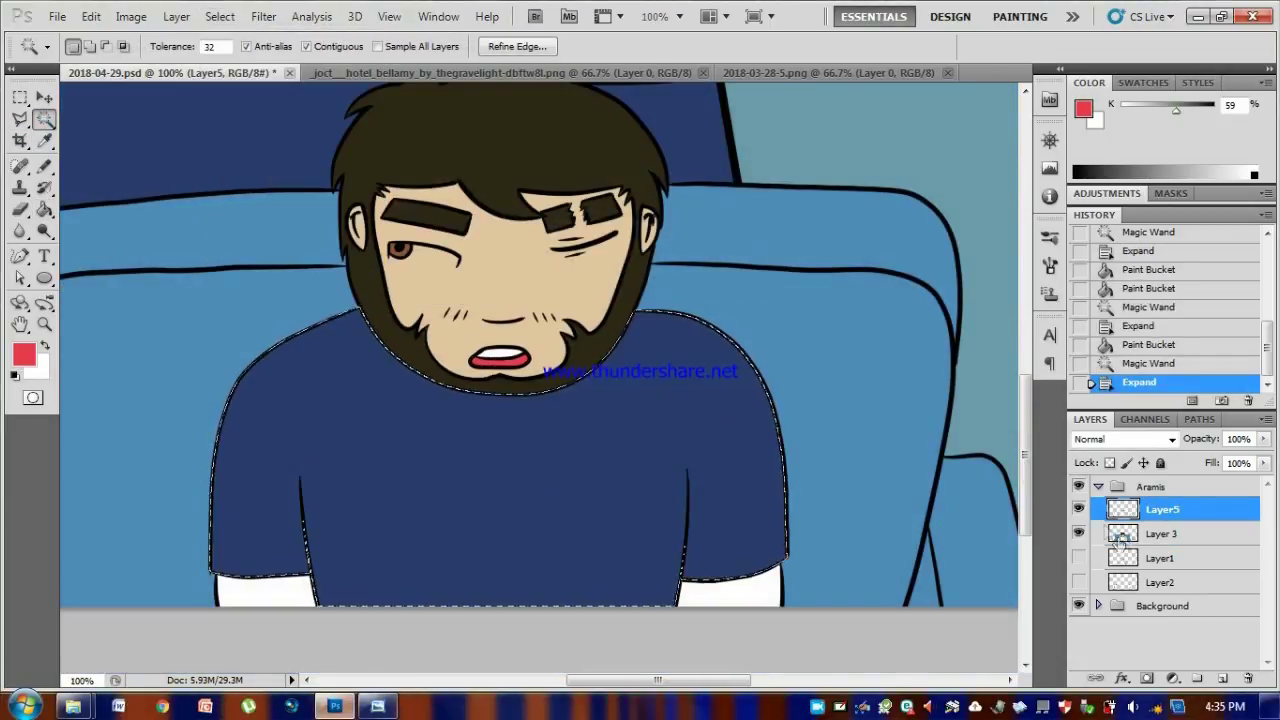
Fill the shirt with black on Layer 3 and clear the selection.
left_click(1162, 534)
left_click(44, 209)
left_click(24, 354)
left_click(756, 345)
left_click(1184, 96)
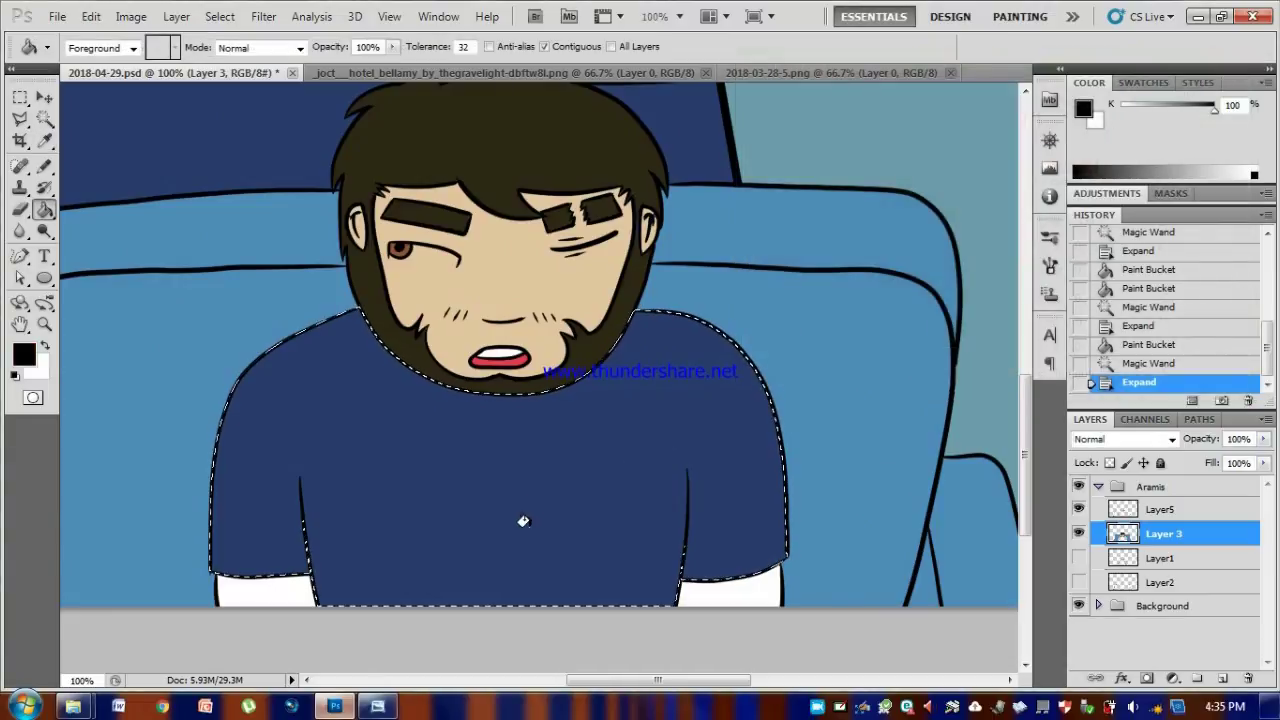
left_click(530, 540)
key("w")
key("ctrl+d")
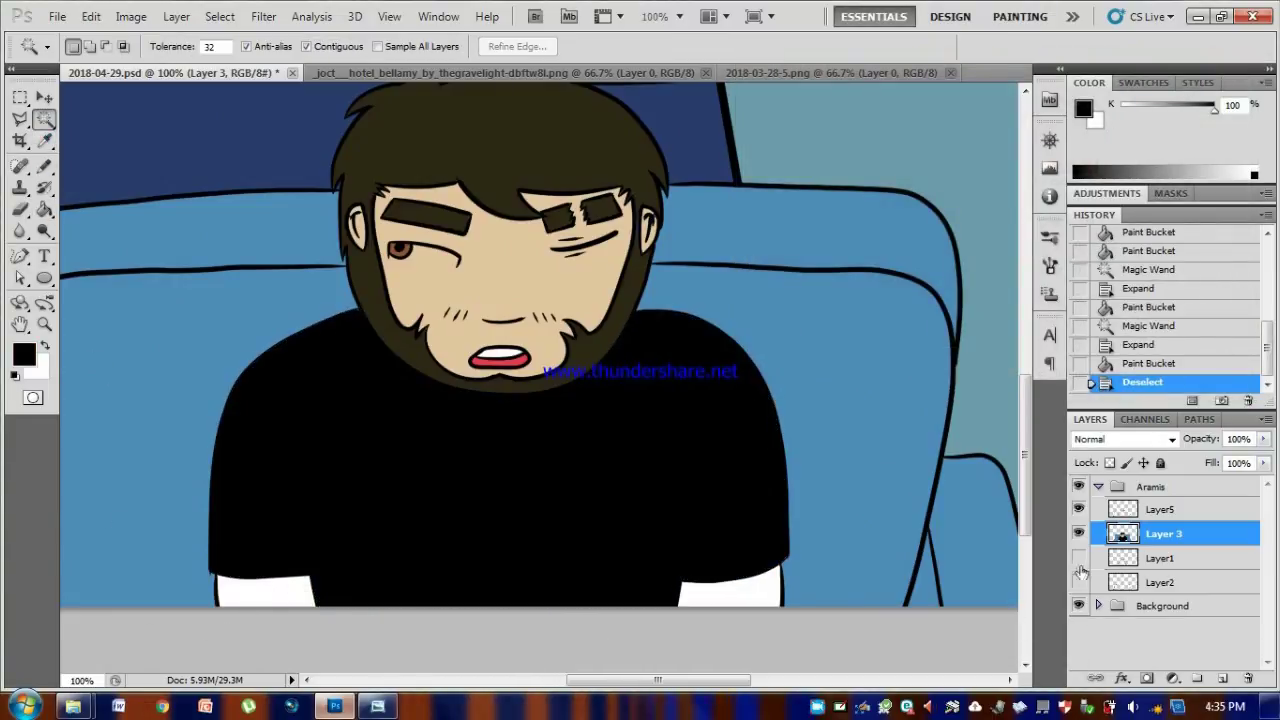
Sample the dark brown hair colour and set the Pencil tool's size to 2 px.
key("ctrl+minus")
key("ctrl+minus")
key("ctrl+plus")
key("ctrl+plus")
key("ctrl+plus")
key("ctrl+plus")
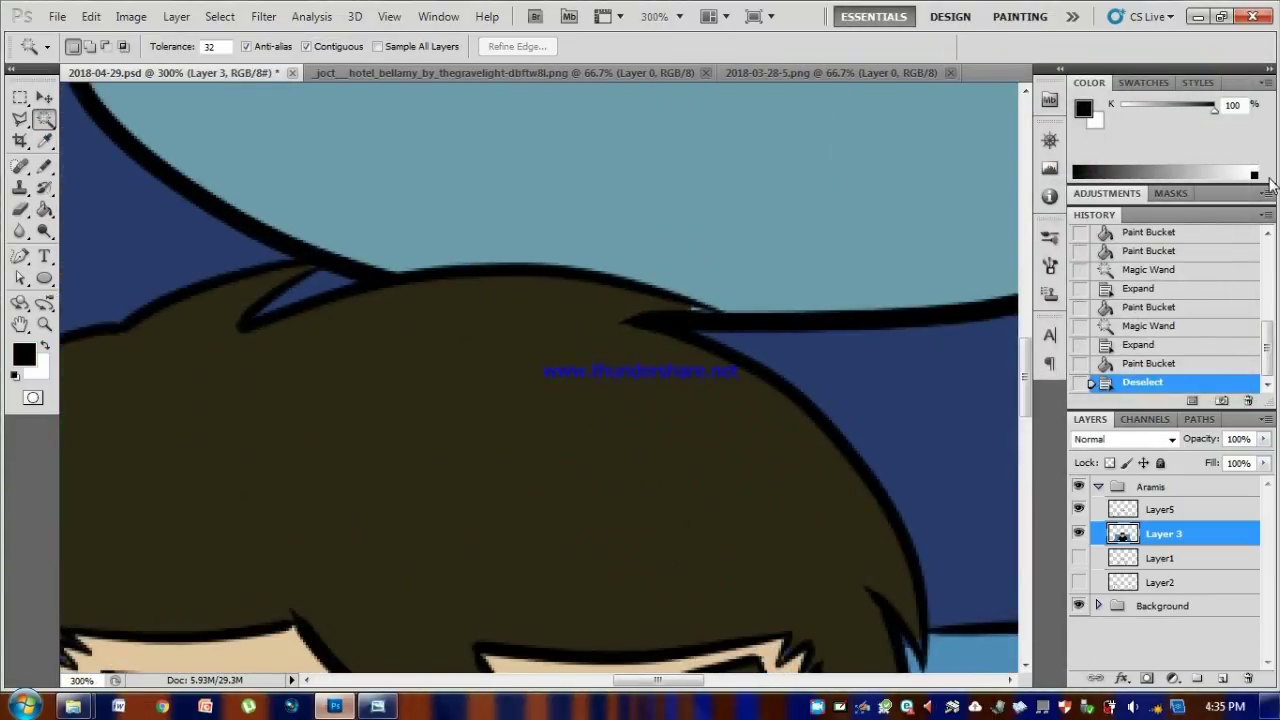
left_click(44, 141)
left_click(151, 376)
key("b")
left_click(96, 47)
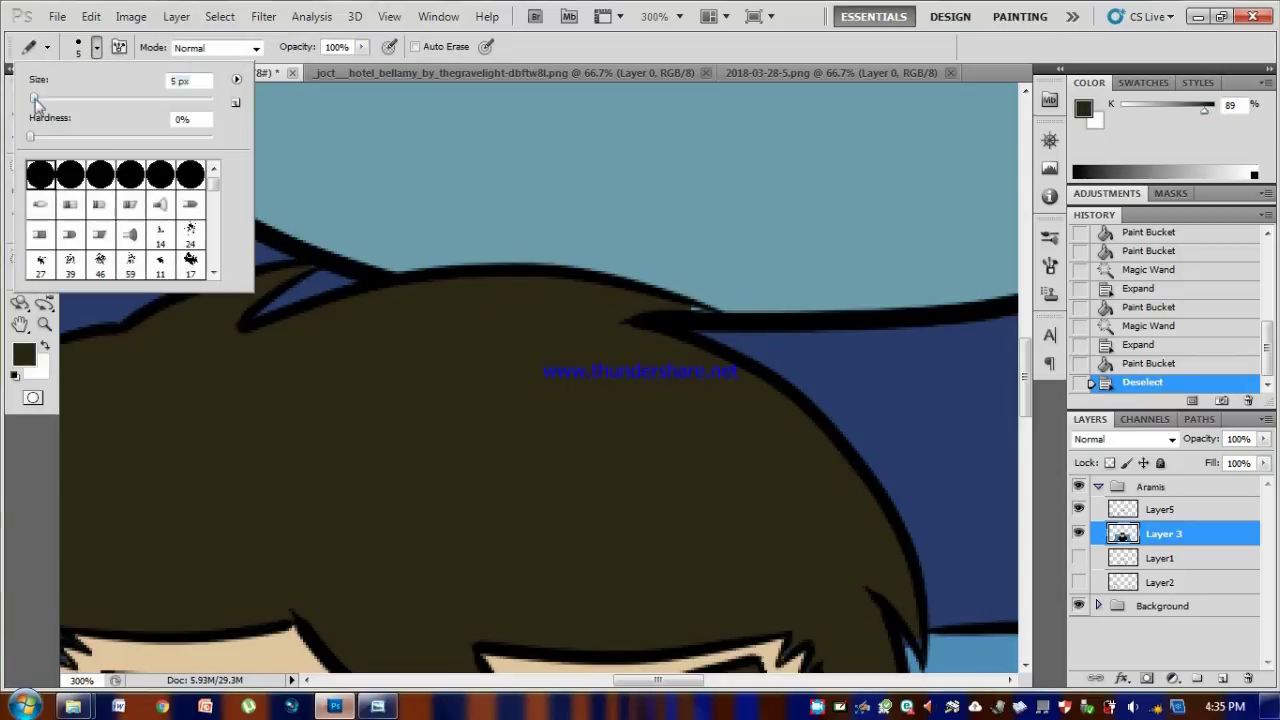
Touch up the small unfilled gaps along the hair tips and hair edges with dark brown on Layer 3.
left_click(702, 318)
left_click(688, 320)
left_click(322, 278)
left_click_drag(1026, 370, 1027, 405)
left_click(940, 412)
left_click(840, 550)
left_click(825, 454)
left_click(812, 411)
left_click(811, 441)
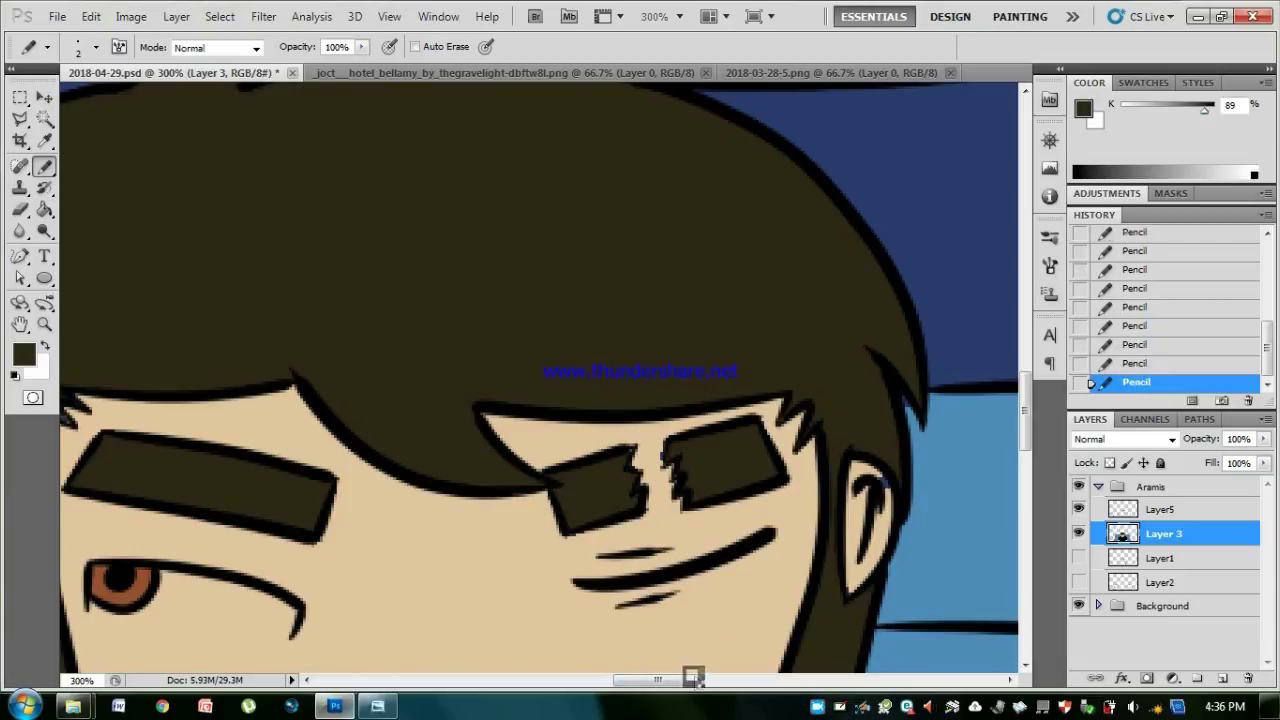
left_click_drag(694, 679, 657, 679)
left_click_drag(1025, 405, 1025, 449)
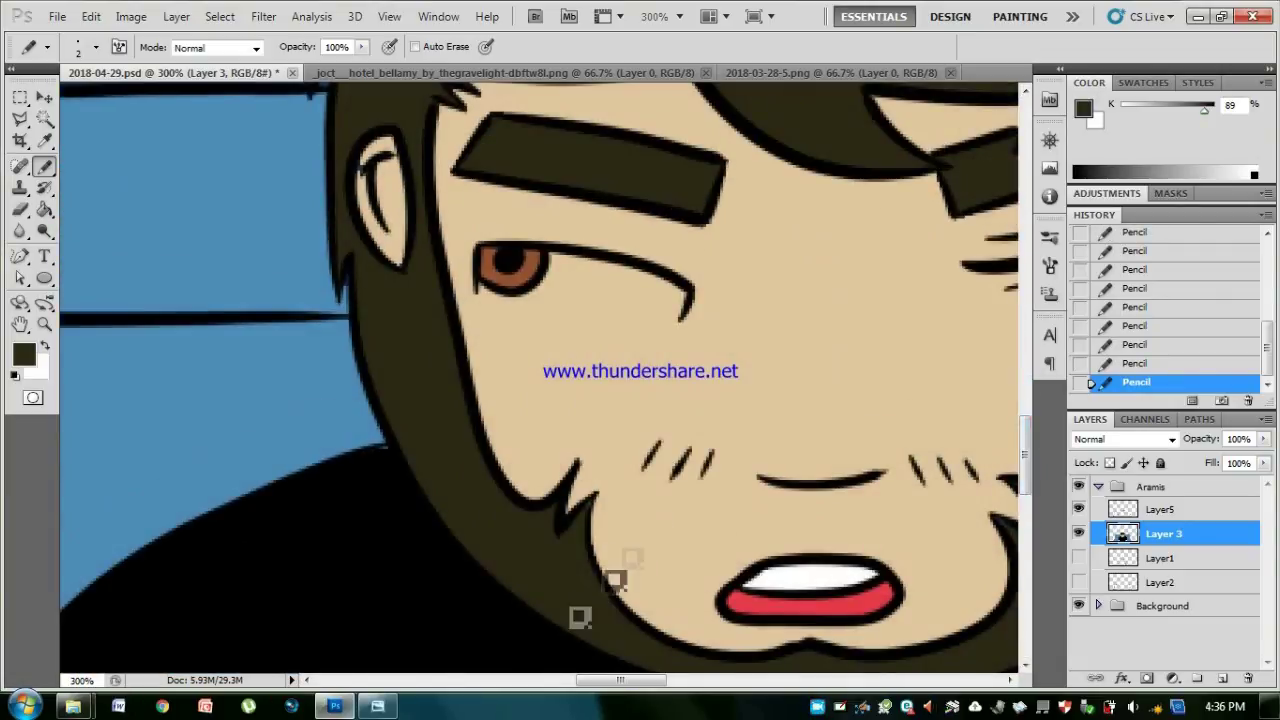
Sample the face's skin tone and touch up the unfilled spots in the ears with the Pencil.
left_click_drag(645, 681, 683, 681)
left_click(123, 205, "alt")
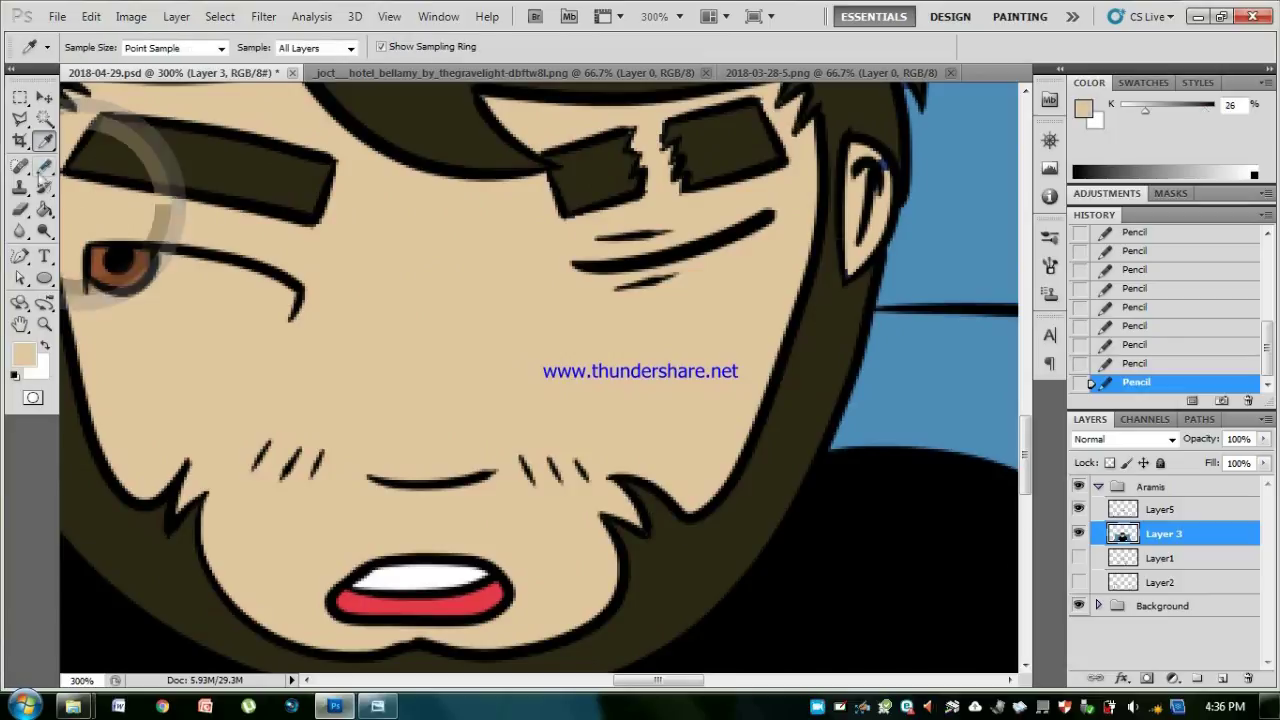
left_click_drag(1027, 455, 1027, 443)
left_click_drag(665, 682, 622, 681)
Set the foreground colour to white and outline the open eye's white area with the Pencil on Layer 3.
left_click(24, 354)
left_click(757, 108)
left_click(1186, 97)
left_click_drag(250, 378, 447, 400)
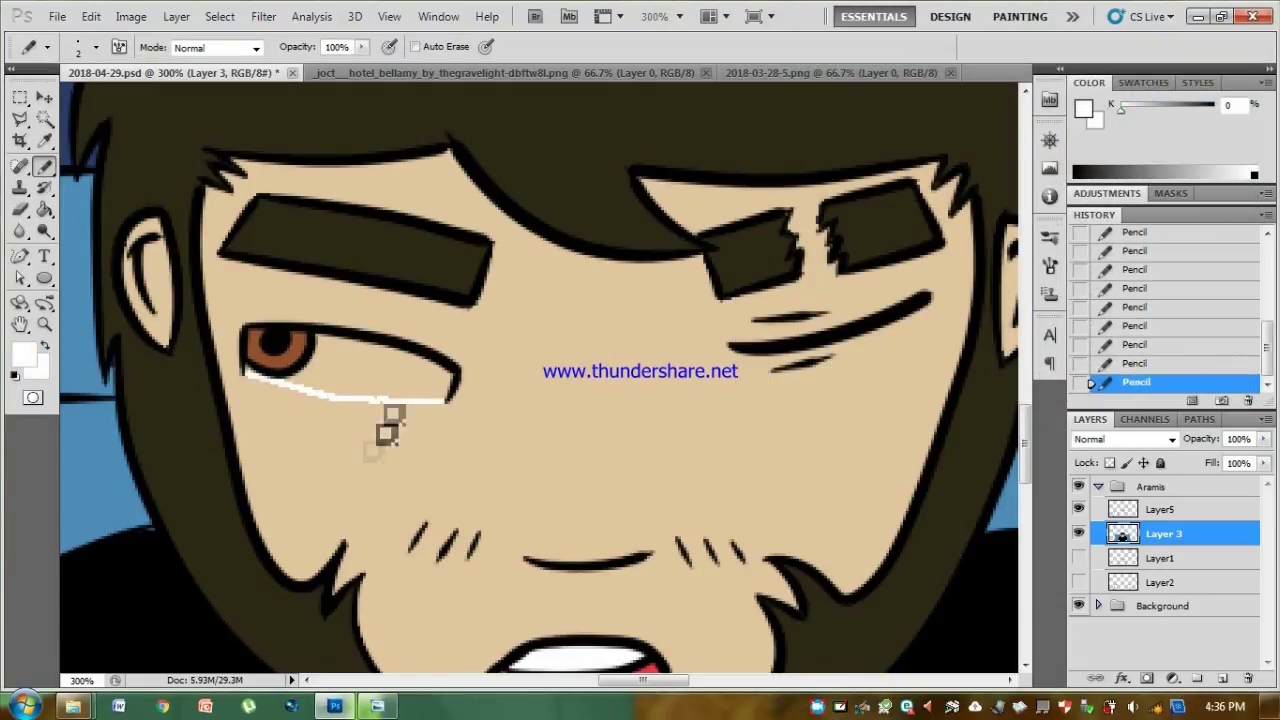
left_click_drag(318, 370, 316, 339)
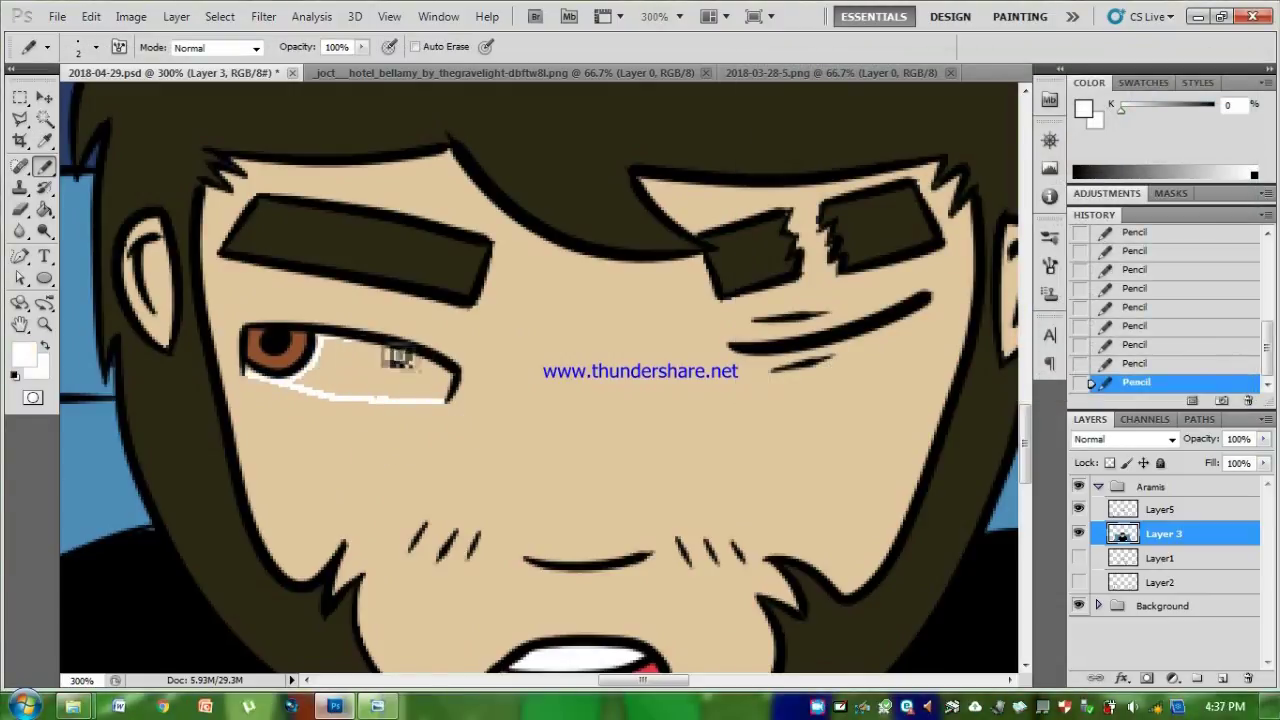
Fill the outlined eye area beside the iris with white using the Paint Bucket.
key("g")
left_click(438, 388)
left_click(46, 143)
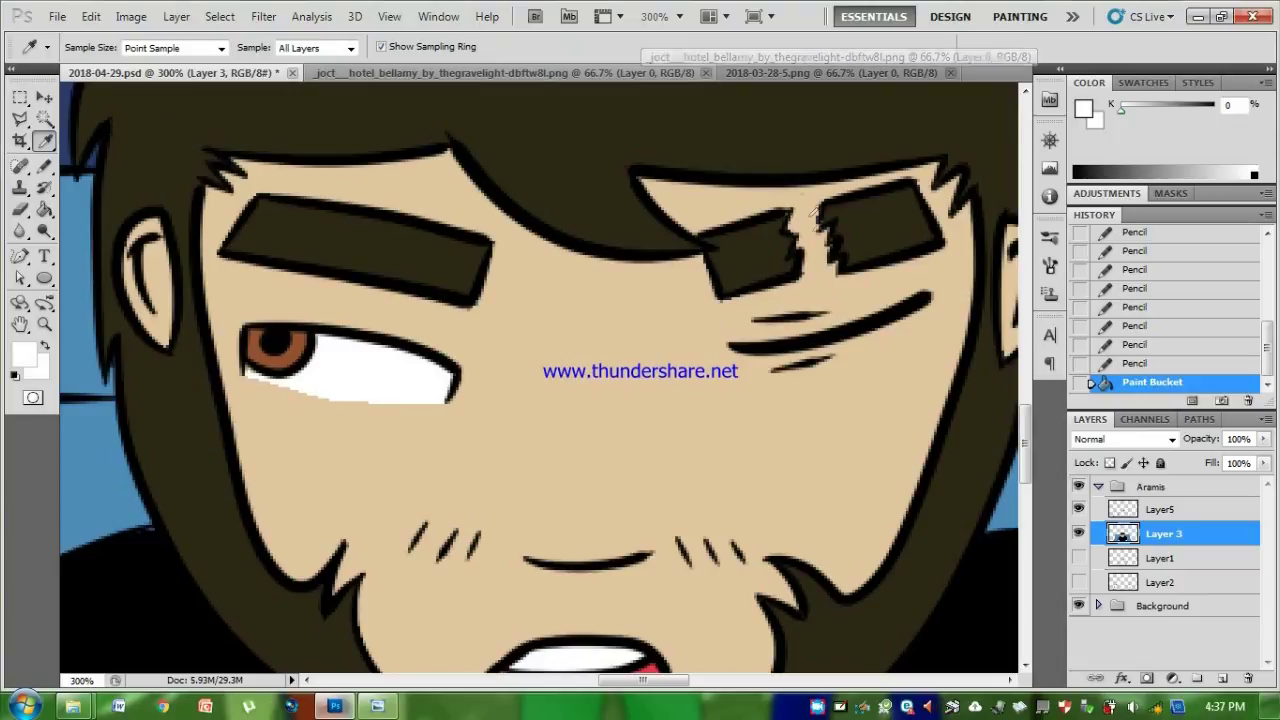
Paint soft darker-tan shadows beneath both eyes on Layer 3 with the Brush tool.
left_click(45, 167)
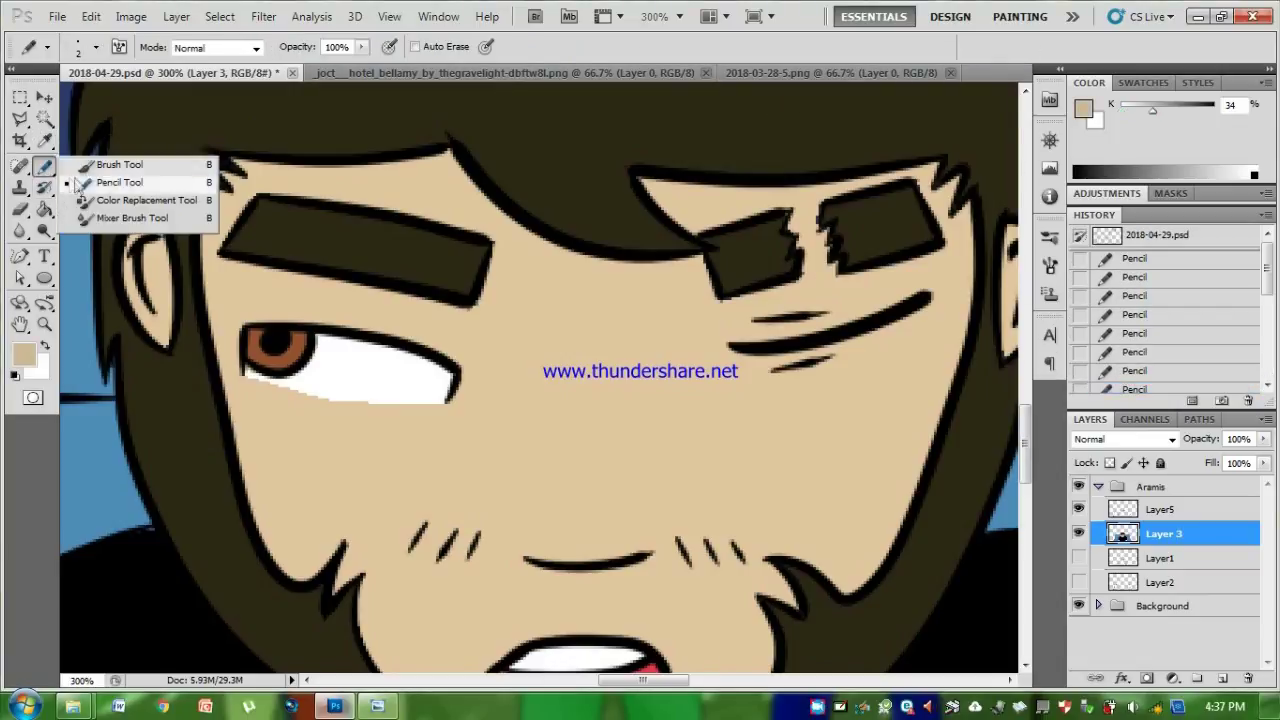
left_click(98, 165)
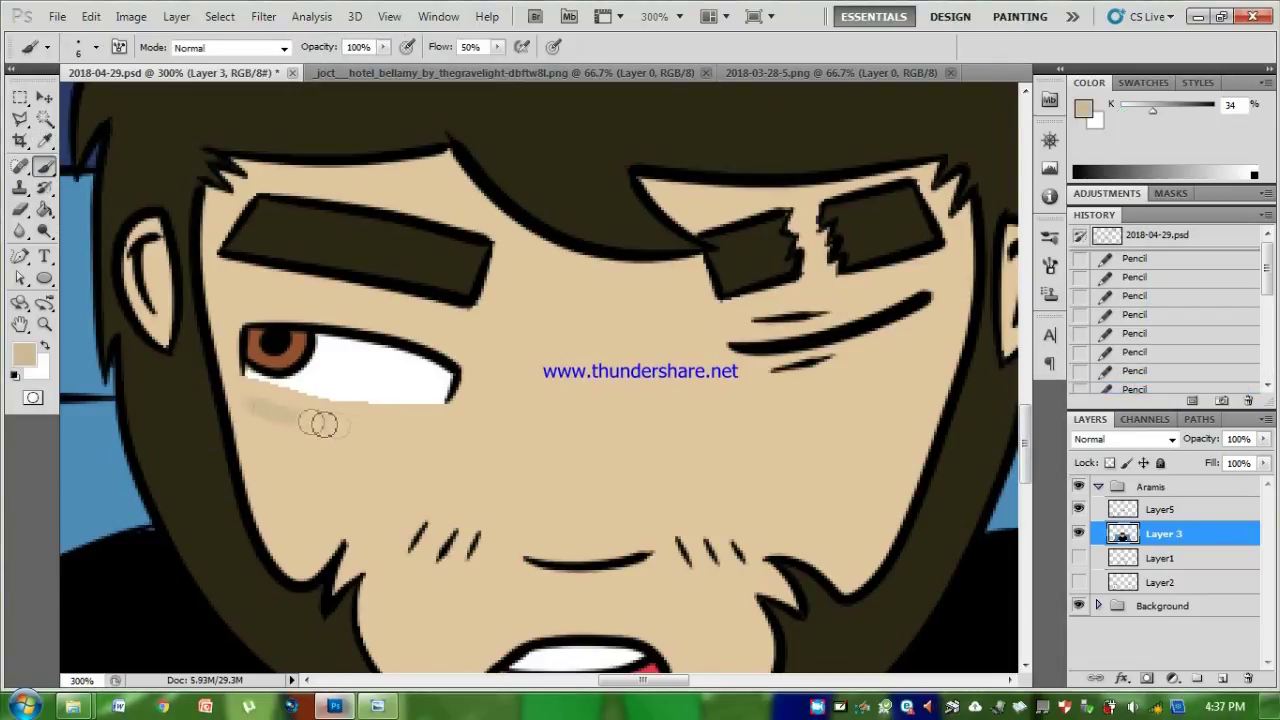
left_click_drag(318, 424, 455, 420)
left_click_drag(254, 409, 338, 451)
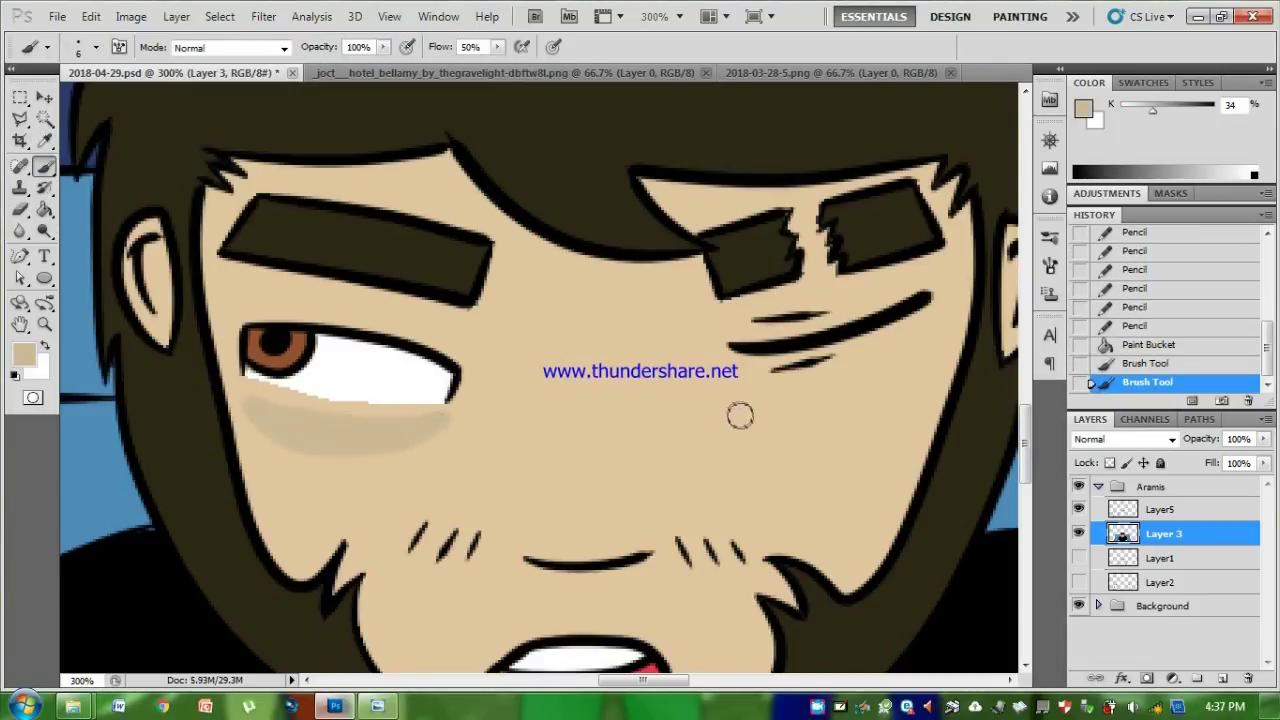
mouse_move(738, 416)
left_mouse_down()
mouse_move(813, 412)
mouse_move(900, 398)
left_mouse_up()
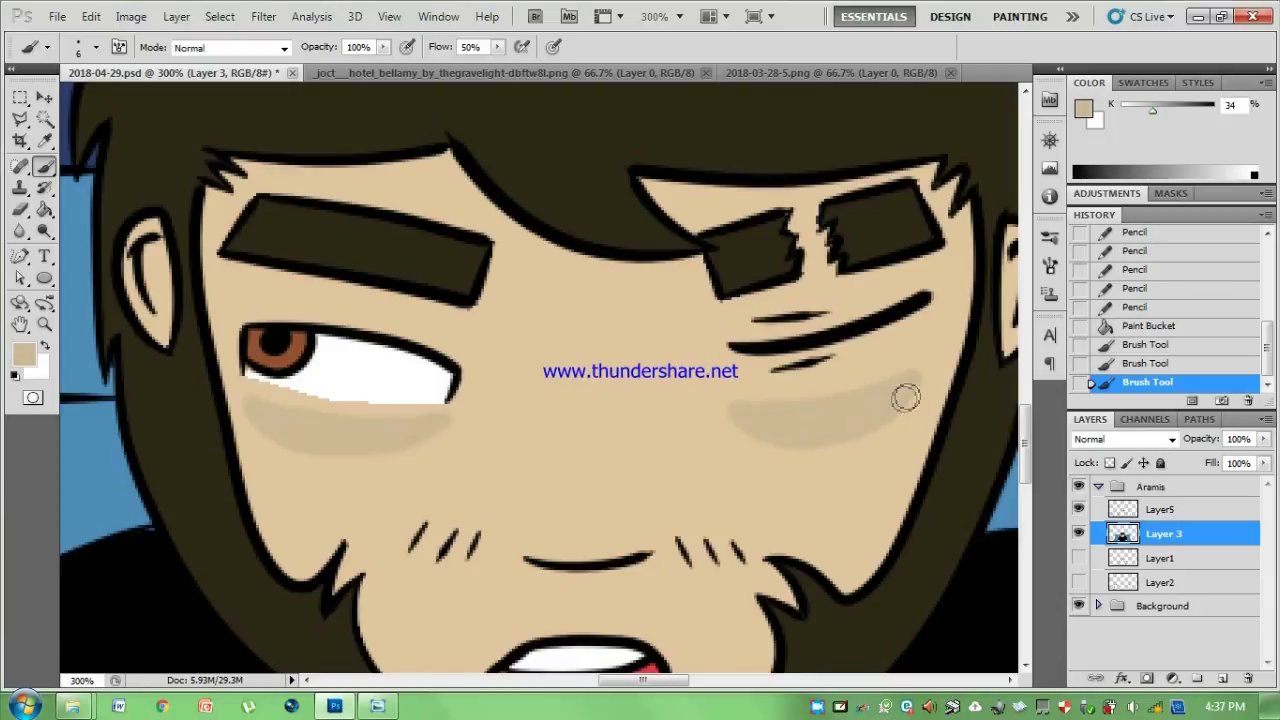
Sample the orange-tan scar colour from 2018-03-28-5.png and draw the scar through the split eyebrow on Layer 3 with the Pencil.
left_click(45, 141)
left_click(831, 73)
left_click(175, 73)
left_click(45, 167)
left_click(45, 167)
left_click(98, 185)
left_click_drag(797, 204, 819, 190)
mouse_move(845, 289)
left_mouse_down()
mouse_move(810, 208)
mouse_move(815, 238)
left_mouse_up()
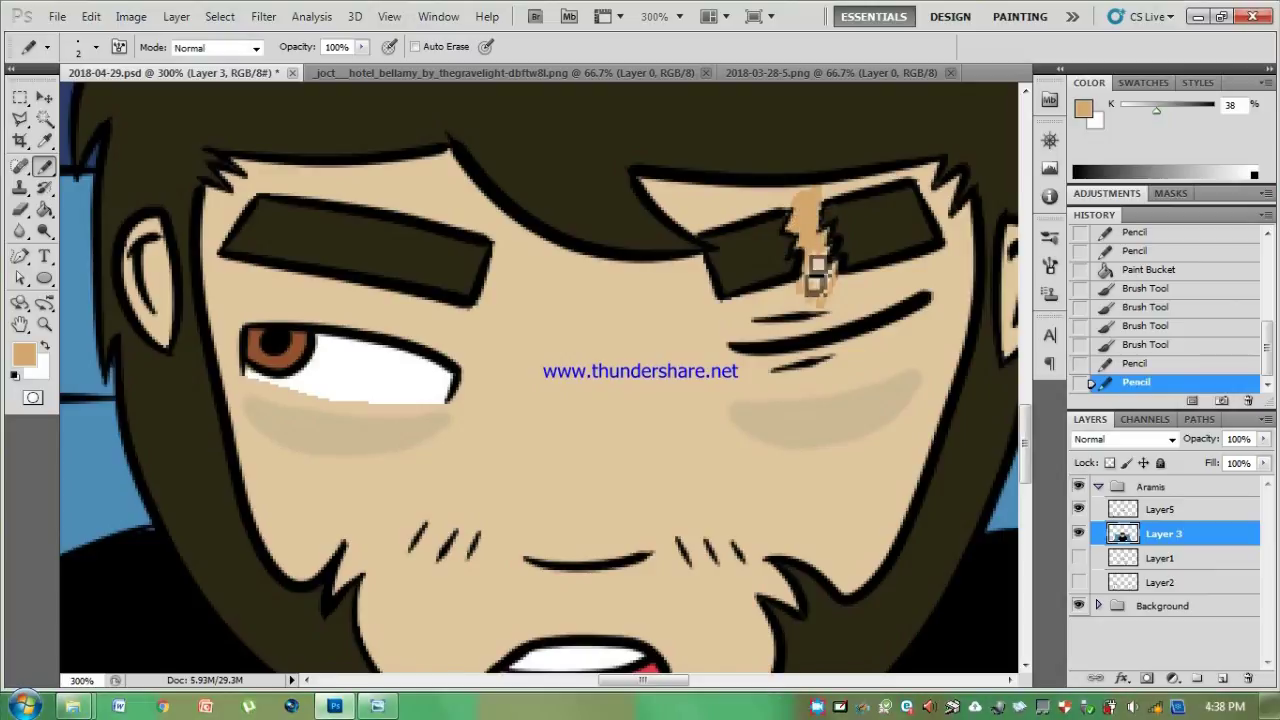
left_click_drag(846, 275, 838, 298)
Place the bfoi tsHIRT image from the Pictures folder into 2018-04-29.psd above Layer 3.
key("ctrl+minus")
key("ctrl+minus")
left_click_drag(1024, 416, 1023, 443)
key("ctrl+0")
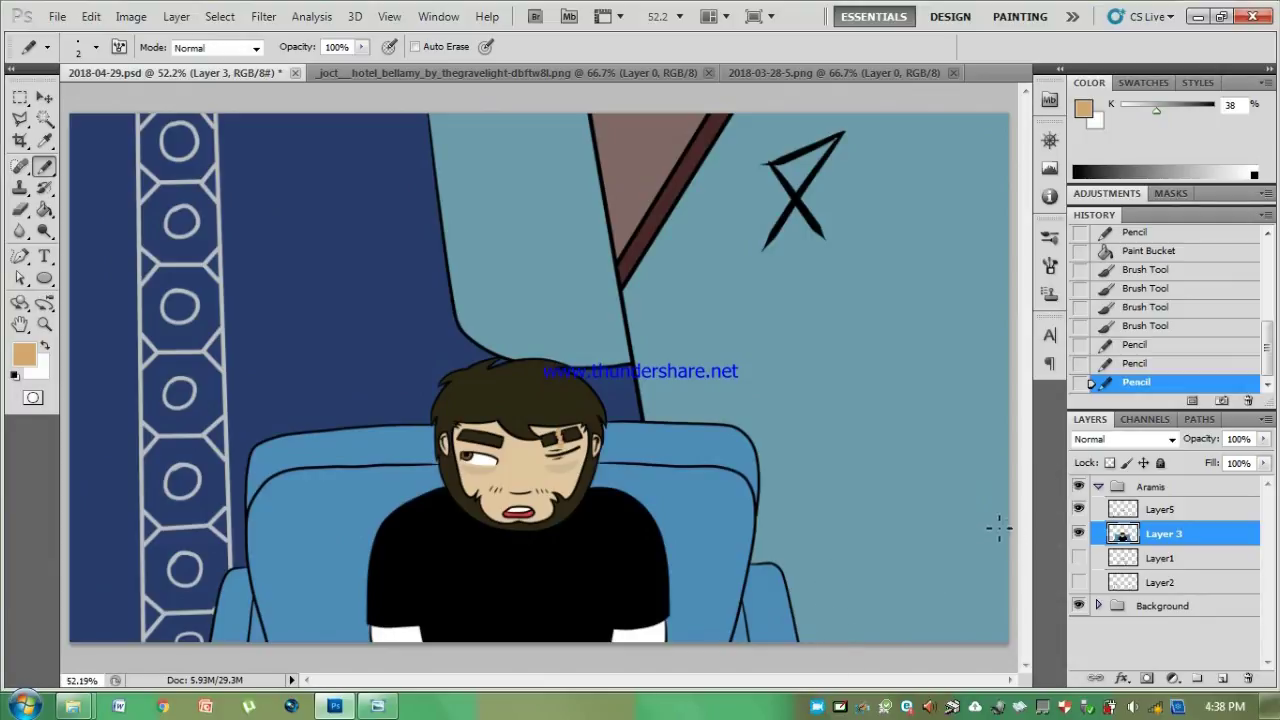
key("ctrl+plus")
key("ctrl+plus")
scroll(1025, 484, "down", 3)
left_click(58, 17)
left_click(78, 382)
left_click(636, 228)
double_click(963, 193)
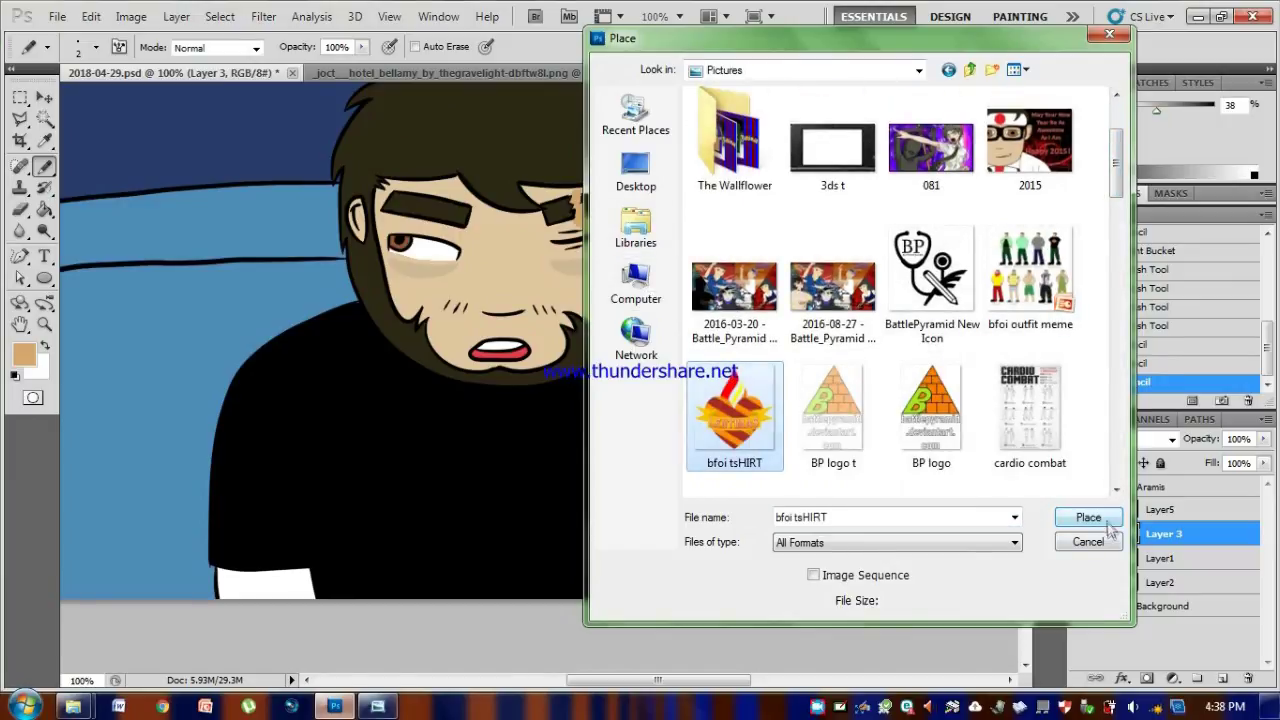
left_click(1107, 522)
Scale the placed shirt logo down to about 21% and move it onto the chest of the black shirt.
key("ctrl+minus")
left_click_drag(1026, 412, 1031, 396)
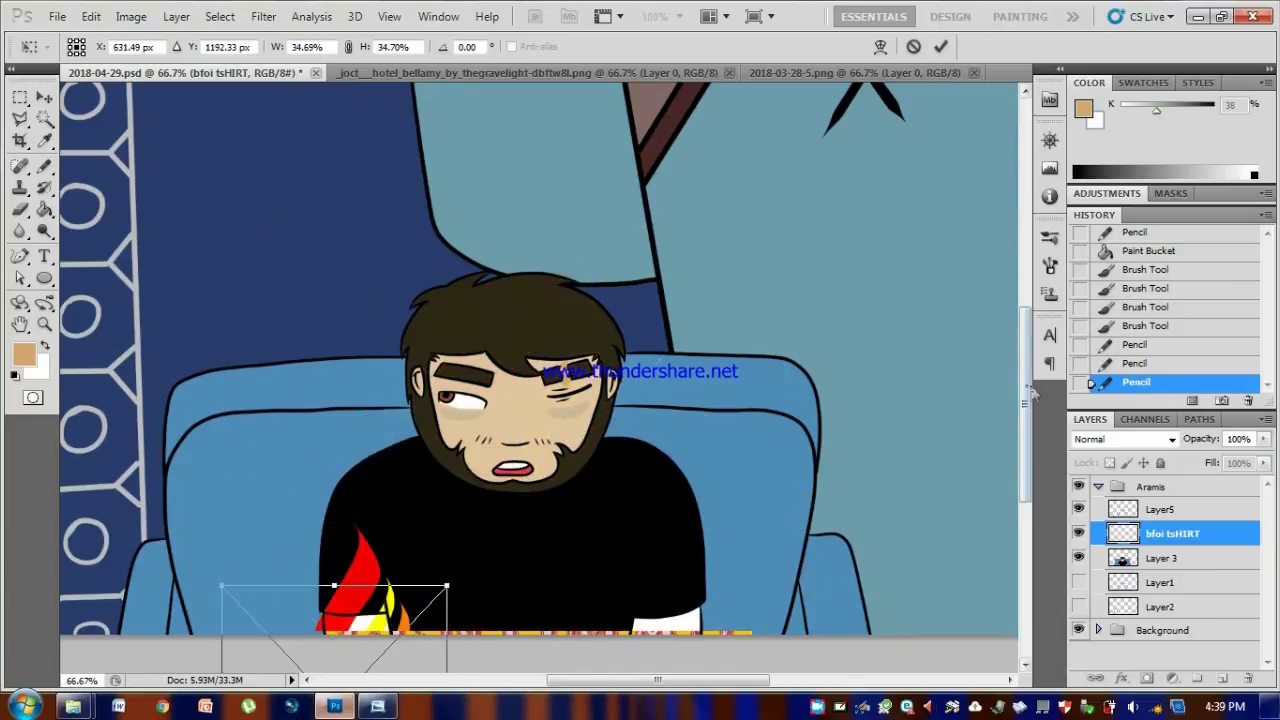
scroll(1030, 396, "down", 2)
left_click_drag(357, 530, 530, 455)
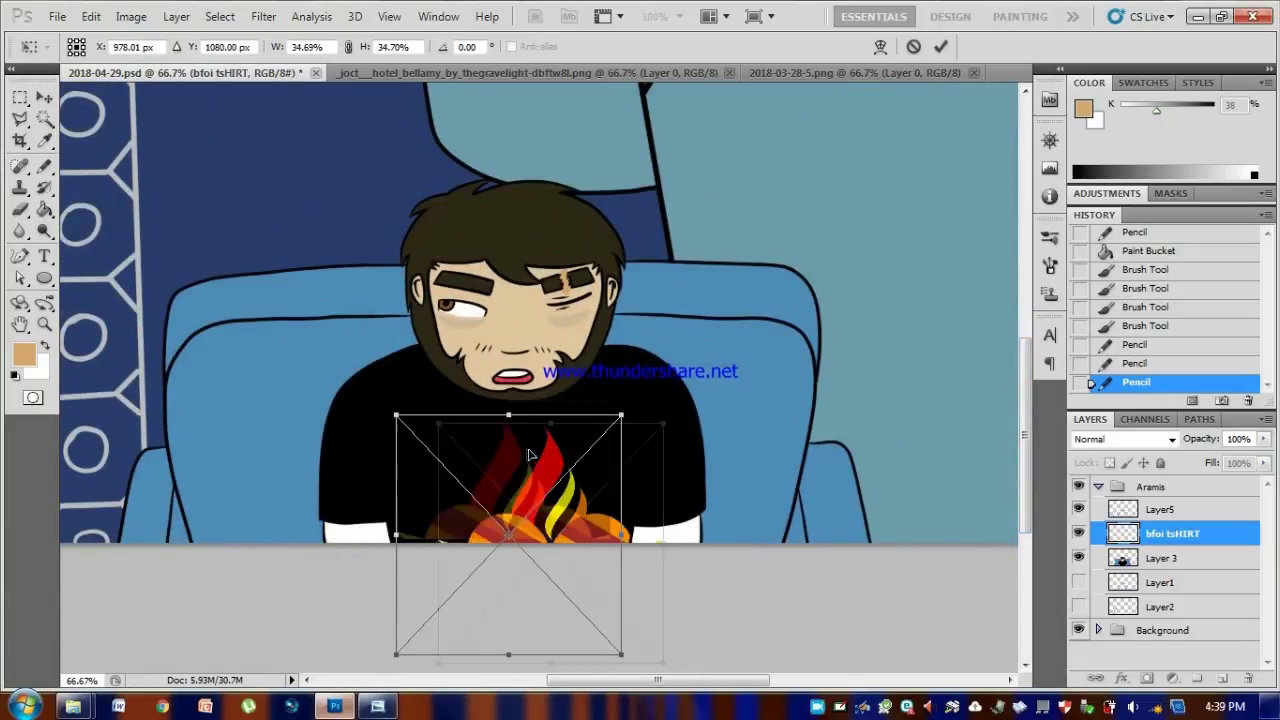
left_click_drag(621, 413, 534, 509)
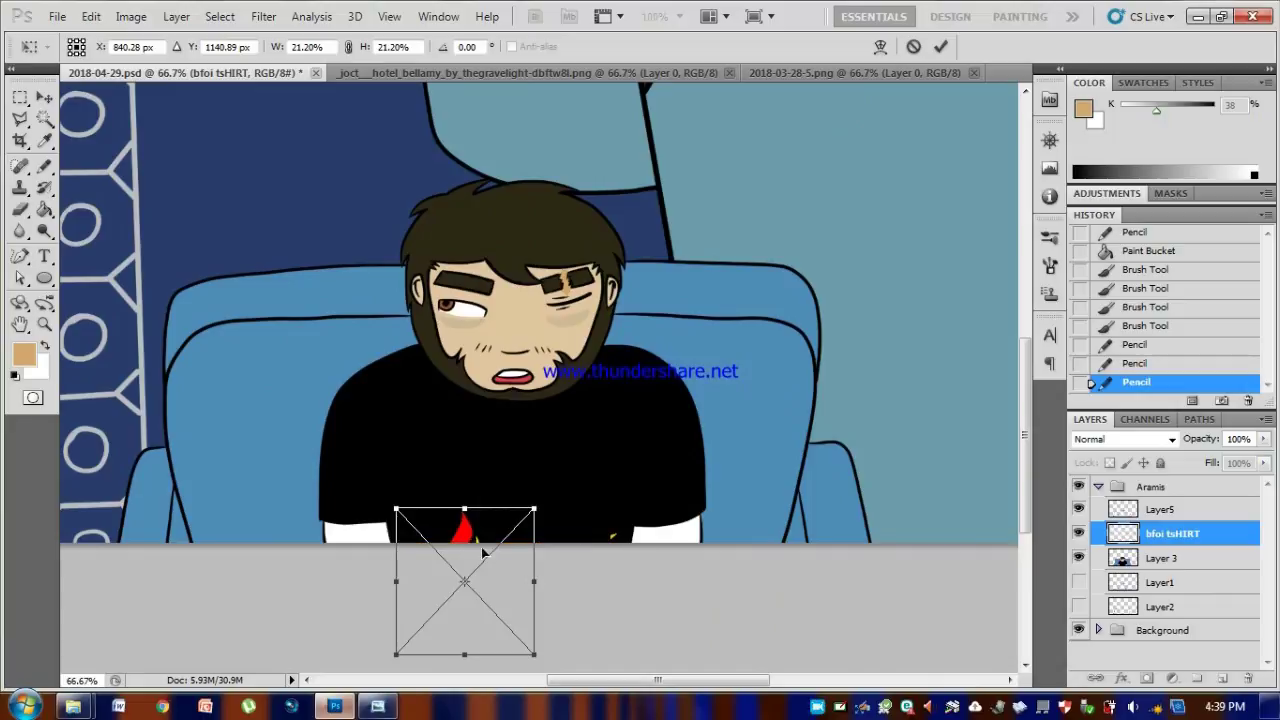
left_click_drag(464, 531, 493, 449)
Enlarge the logo to about 25% wide and 27% high, skew it slightly to follow the chest, and commit the placement.
left_click_drag(582, 582, 606, 606)
left_click_drag(556, 510, 570, 509)
left_click_drag(610, 422, 606, 413)
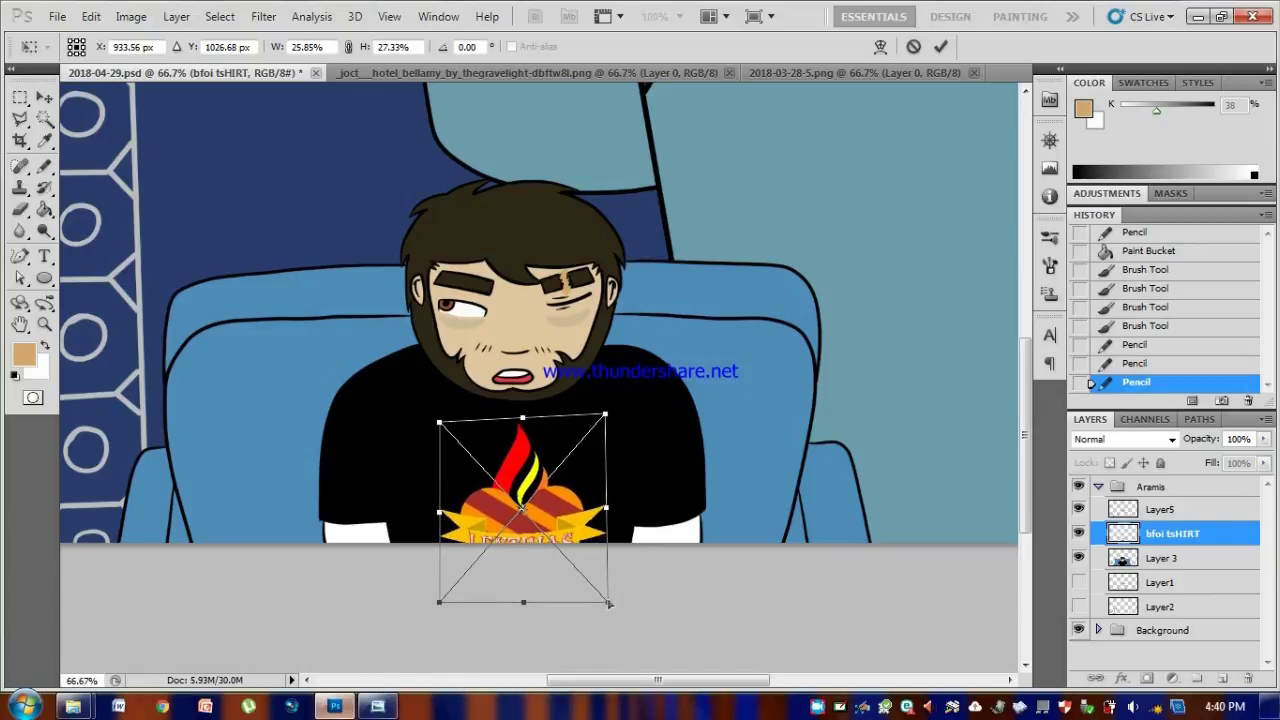
left_click_drag(609, 602, 604, 595)
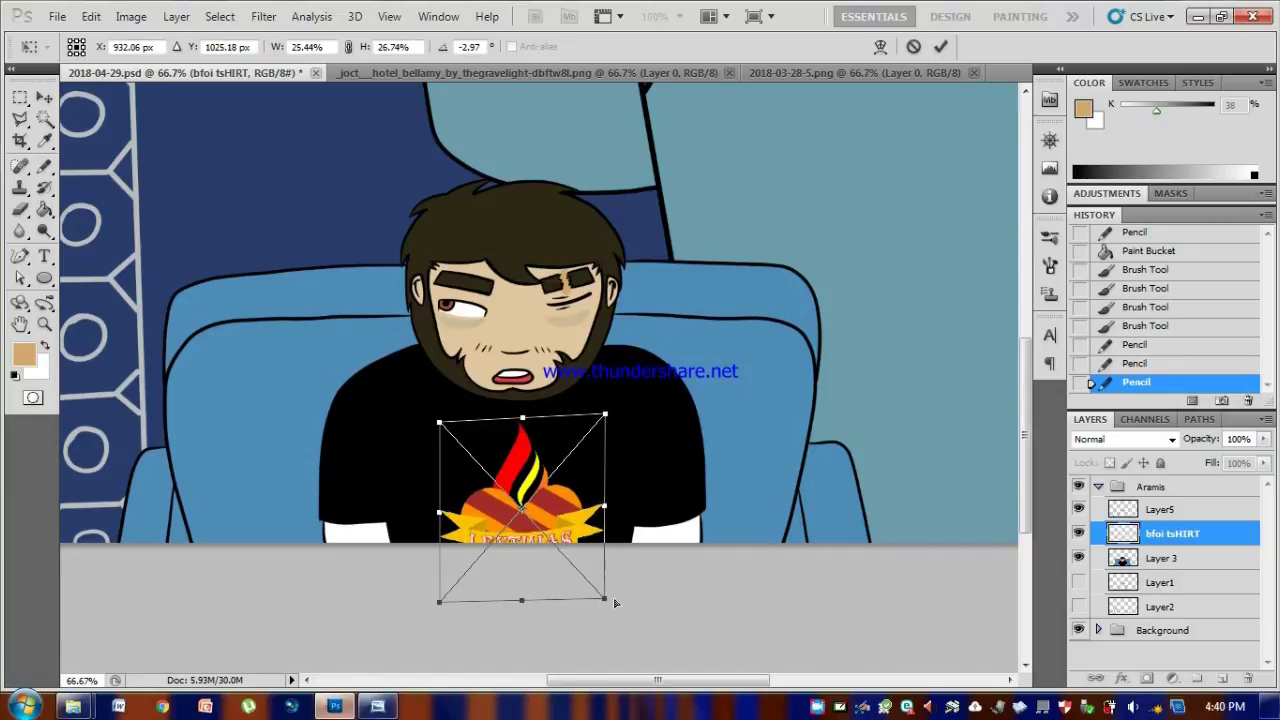
left_click(940, 46)
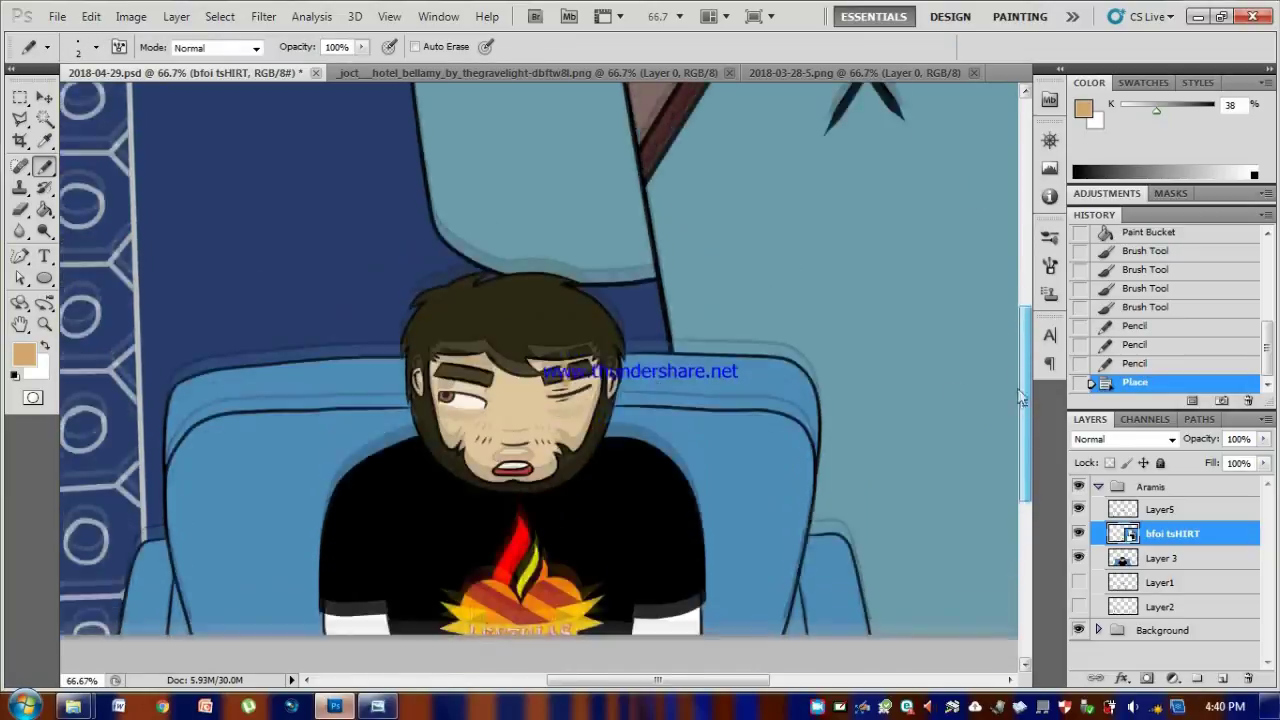